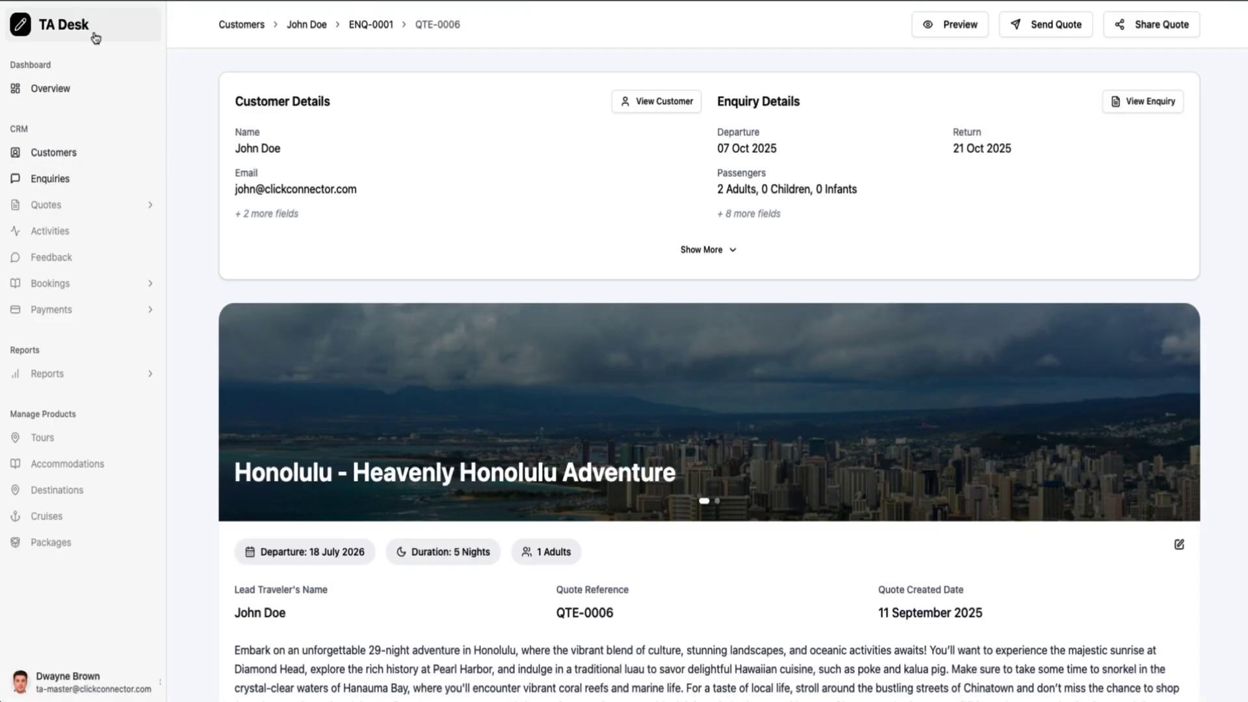
Return to the Dashboard listing enquiry Enq-0001 and draft quotes QTE-0001 to QTE-0006
{"action": "left_click", "coordinate": [80, 96]}
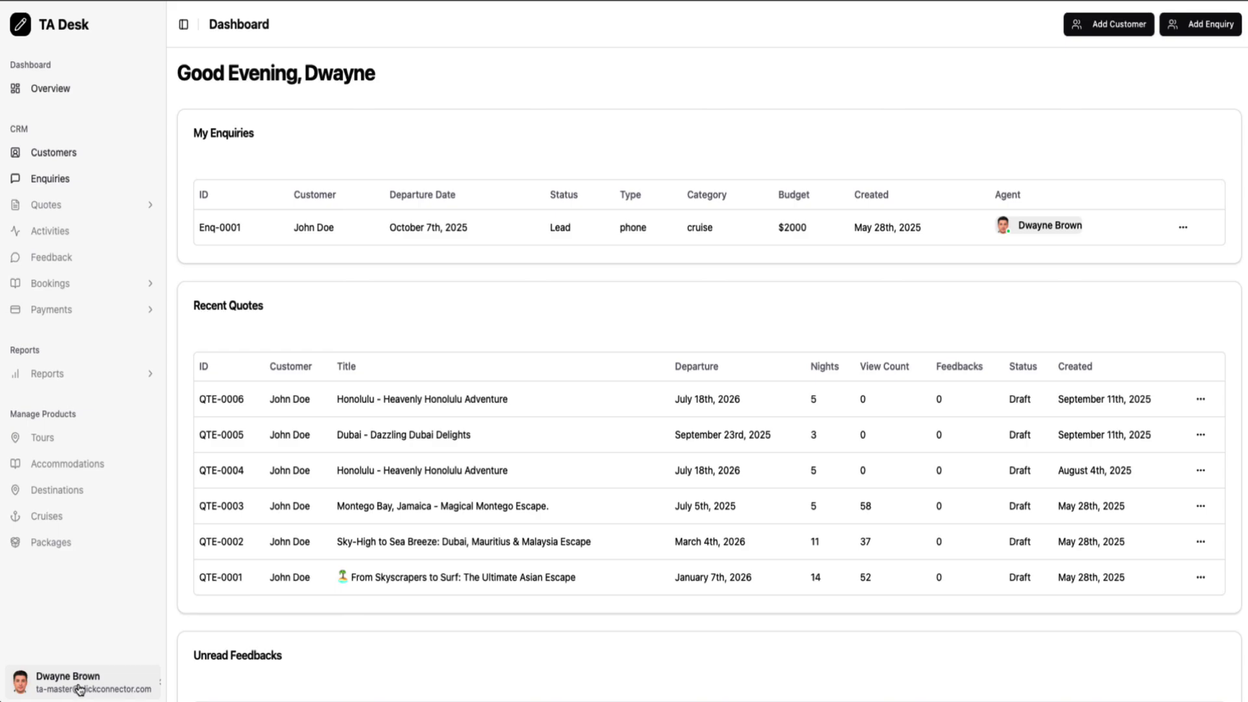
Open Manage Workspace, review the general brand settings, then show the two-user list
{"action": "left_click", "coordinate": [79, 689]}
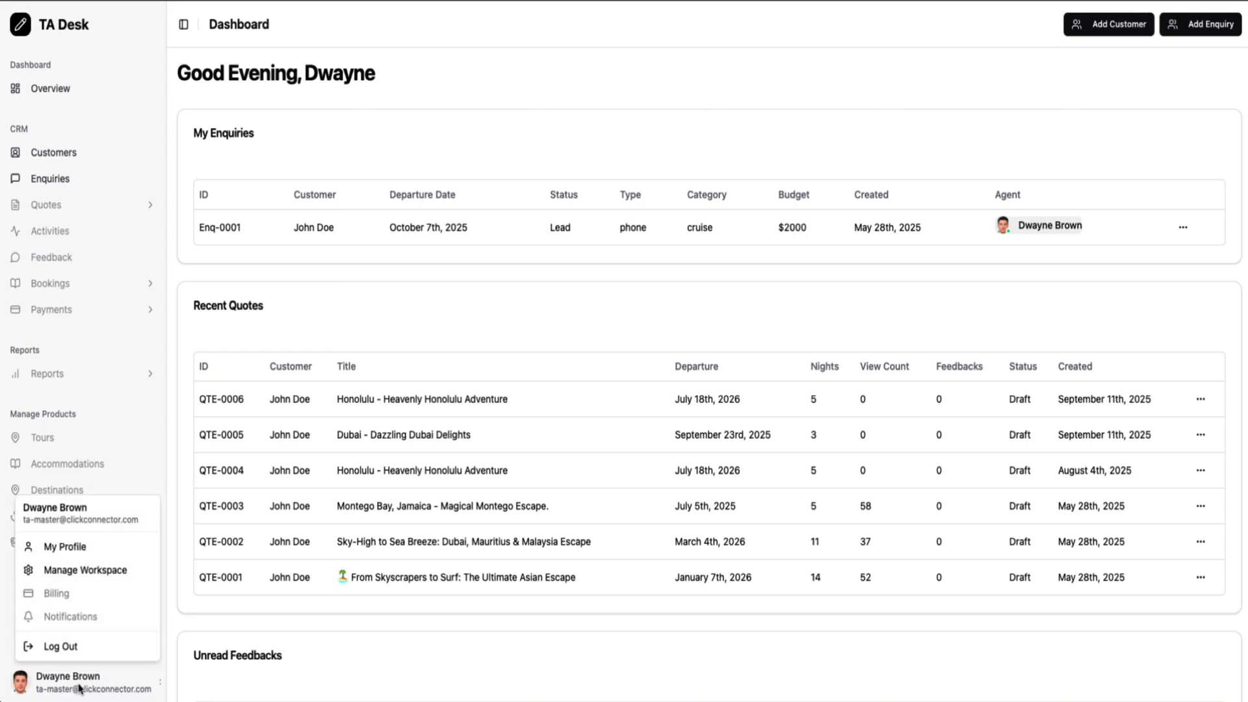
{"action": "left_click", "coordinate": [120, 572]}
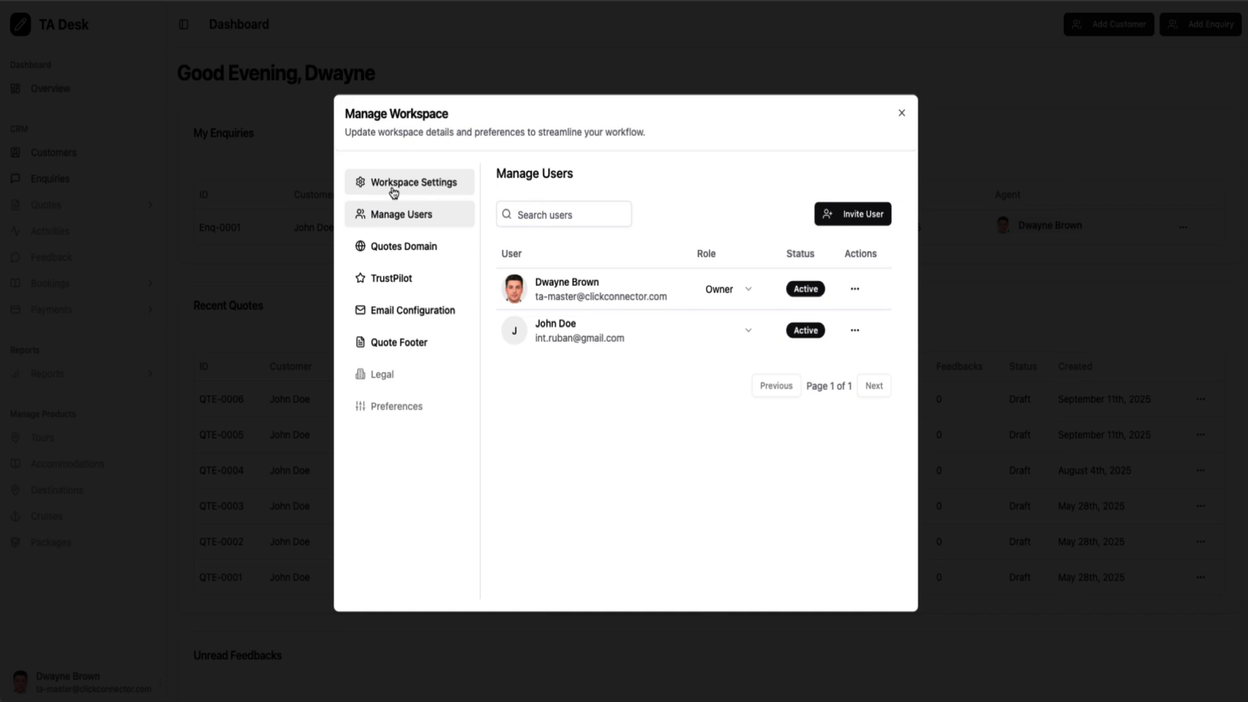
{"action": "left_click", "coordinate": [394, 189]}
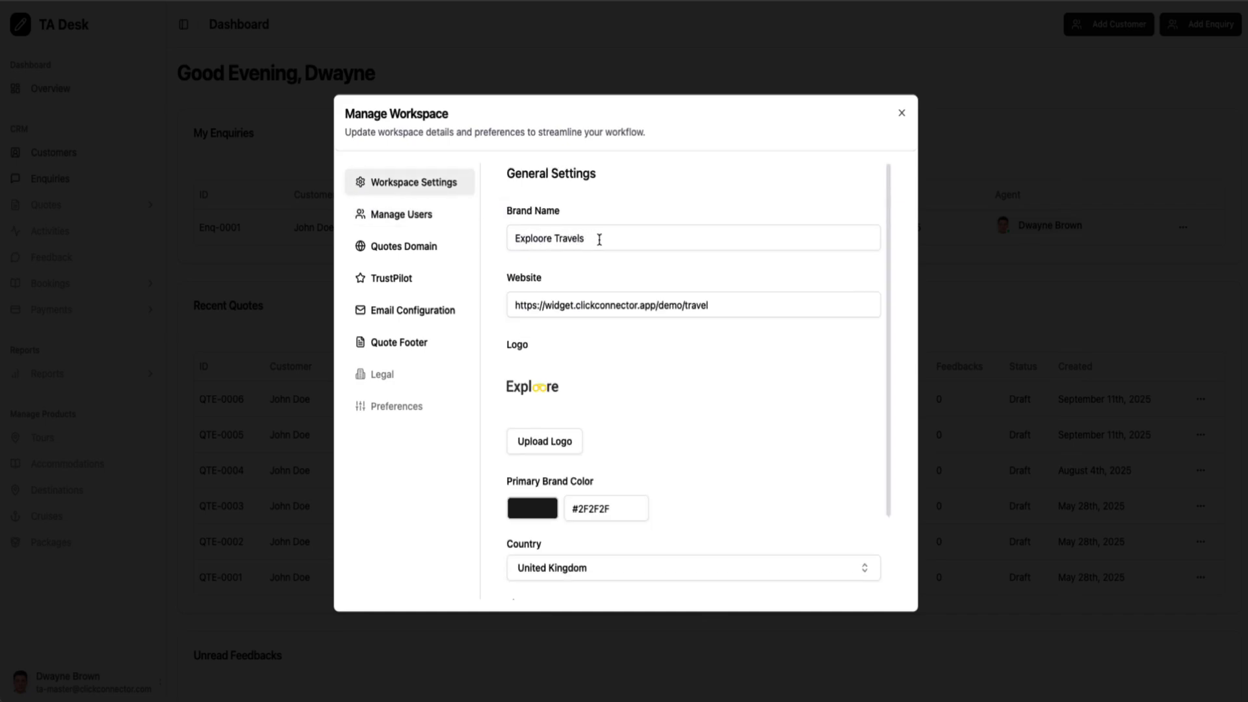
{"action": "scroll", "coordinate": [649, 331], "scroll_direction": "down", "scroll_amount": 2}
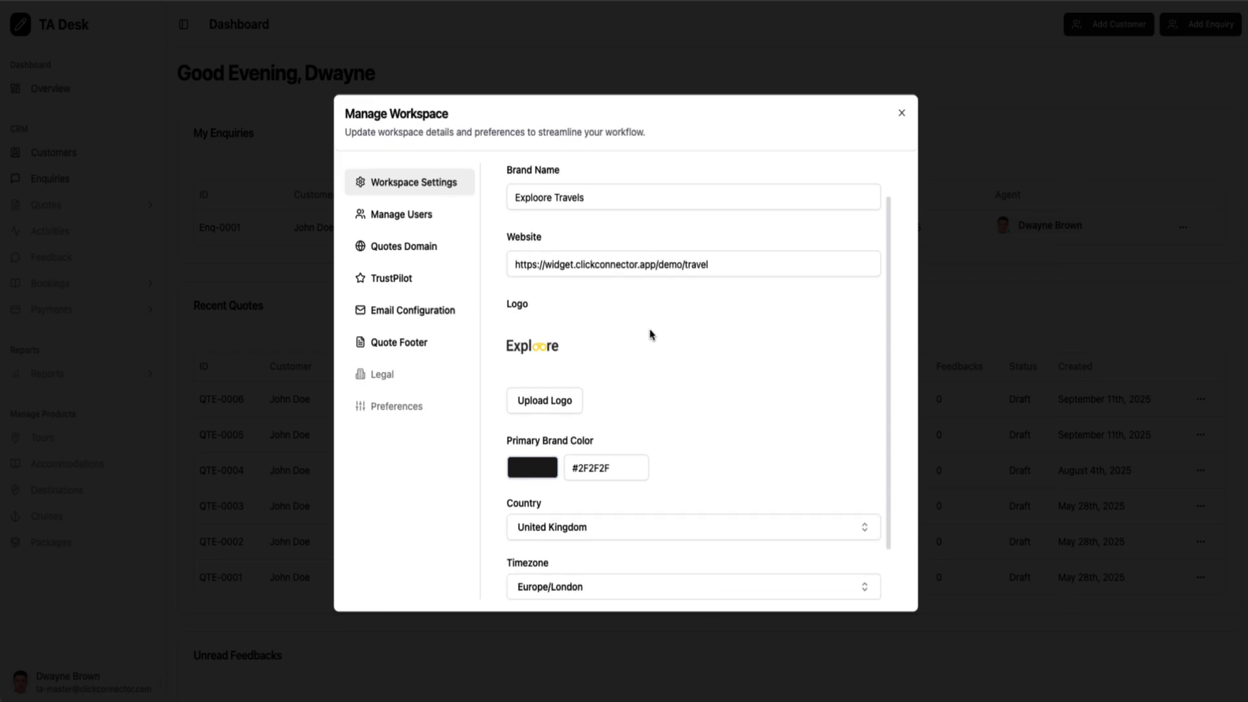
{"action": "scroll", "coordinate": [541, 382], "scroll_direction": "down", "scroll_amount": 2}
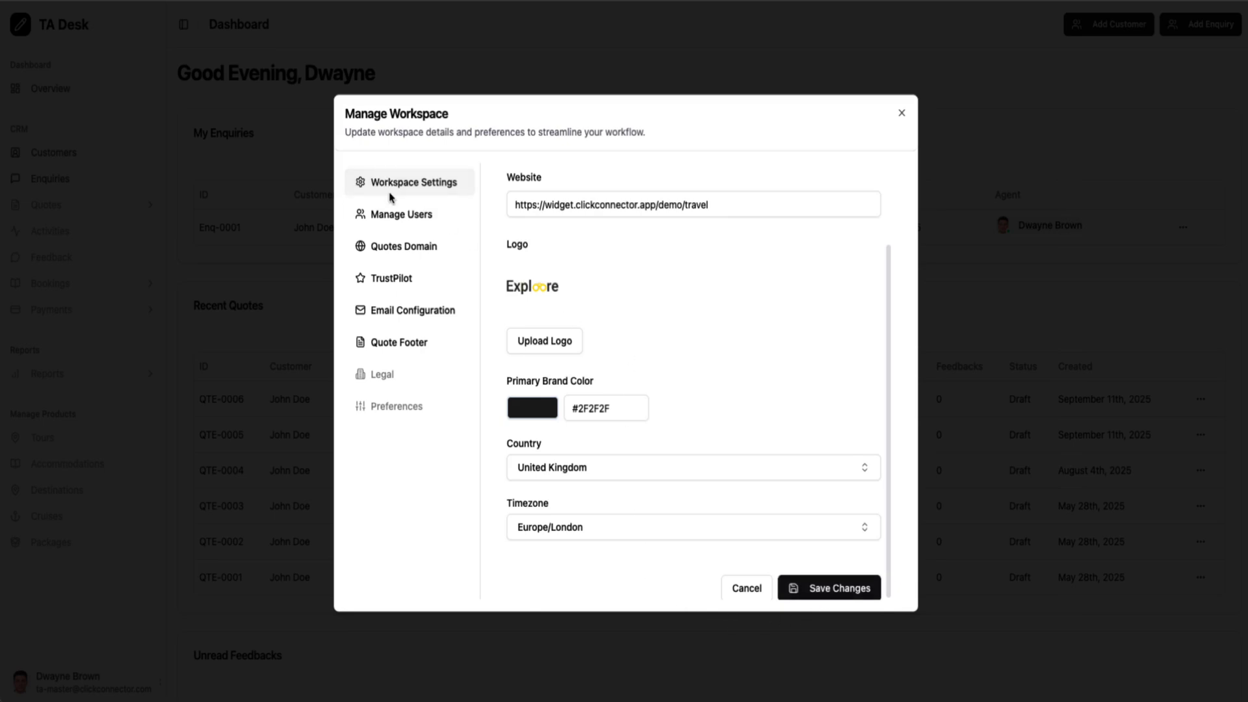
{"action": "left_click", "coordinate": [409, 220]}
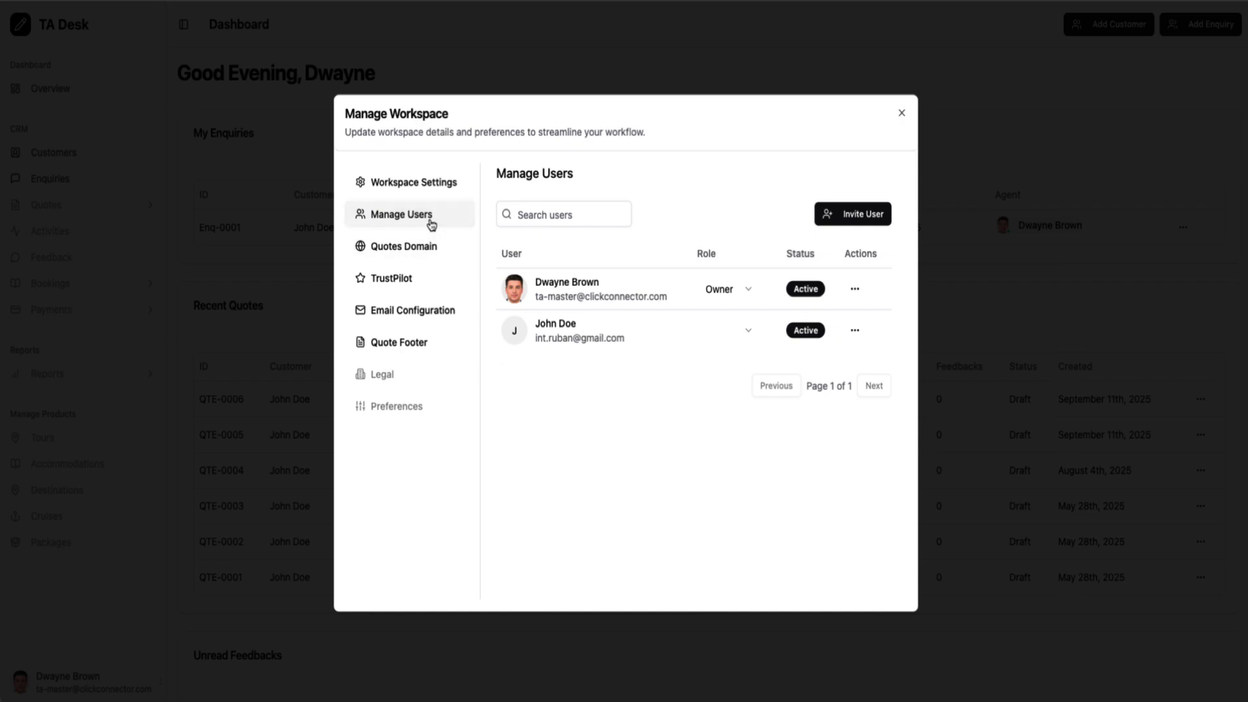
{"action": "left_click", "coordinate": [867, 221]}
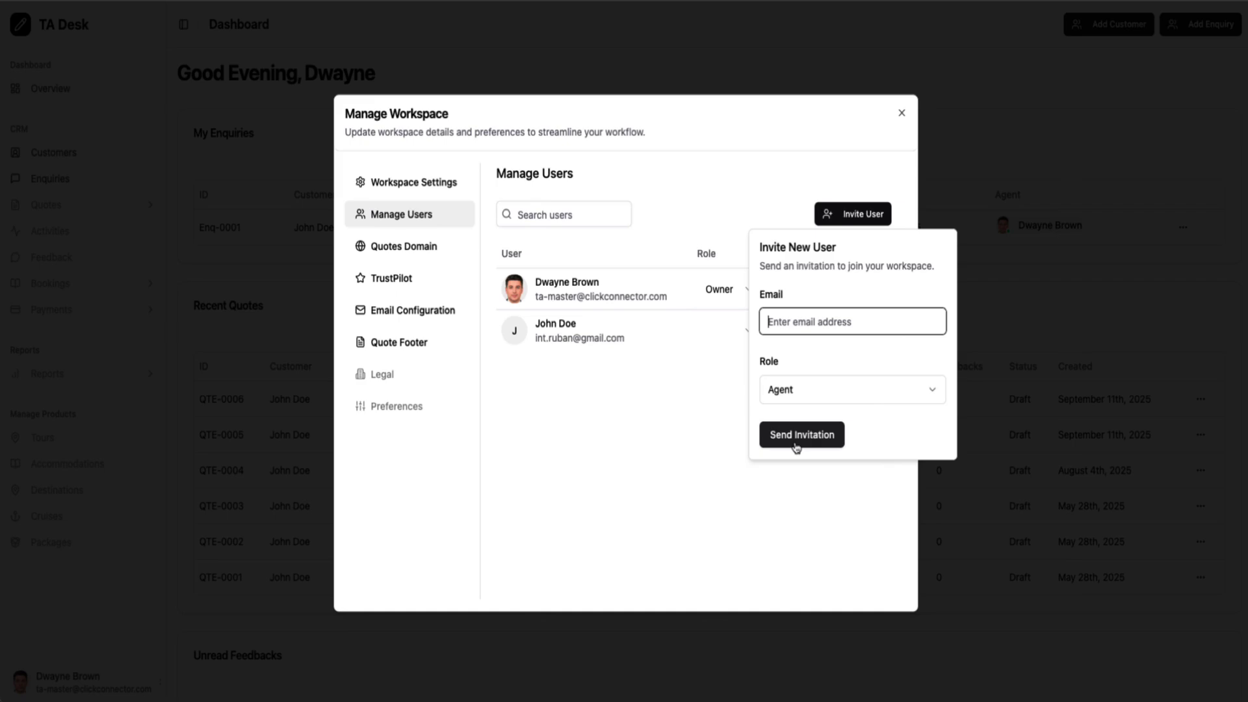
{"action": "left_click", "coordinate": [696, 446]}
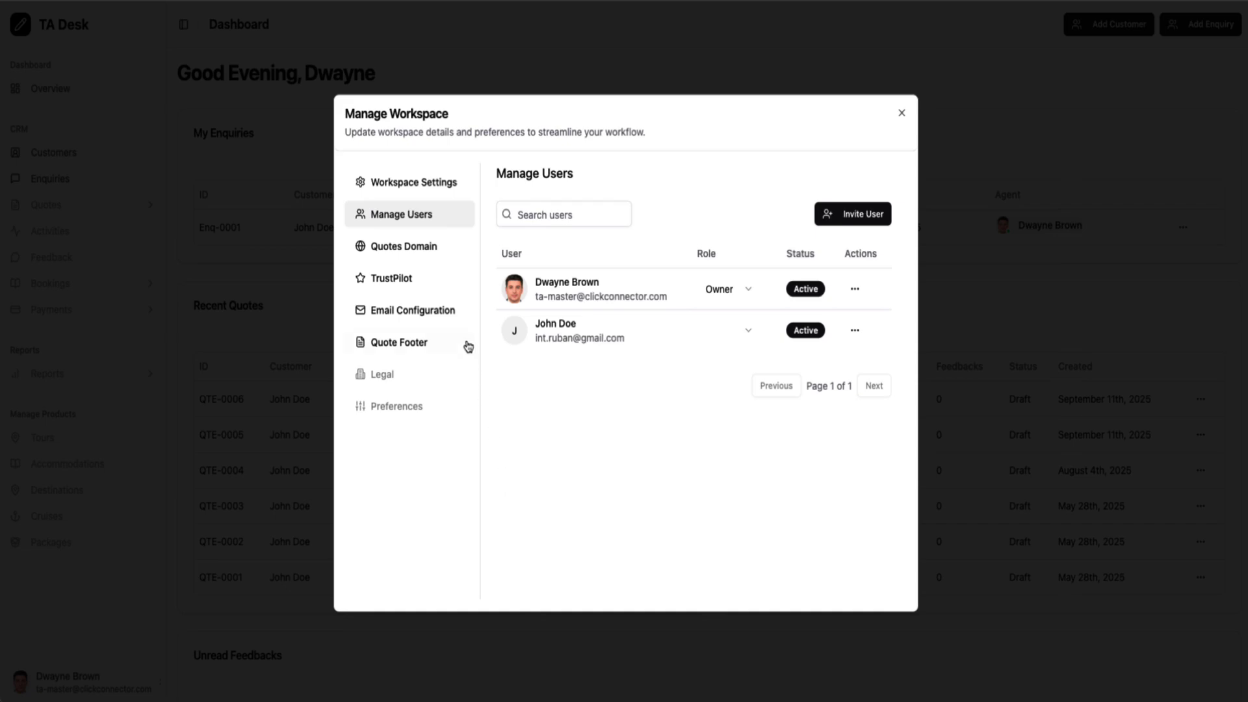
Show the Quotes Domain page with quotes.clickconnector.com successfully set up
{"action": "left_click", "coordinate": [422, 253]}
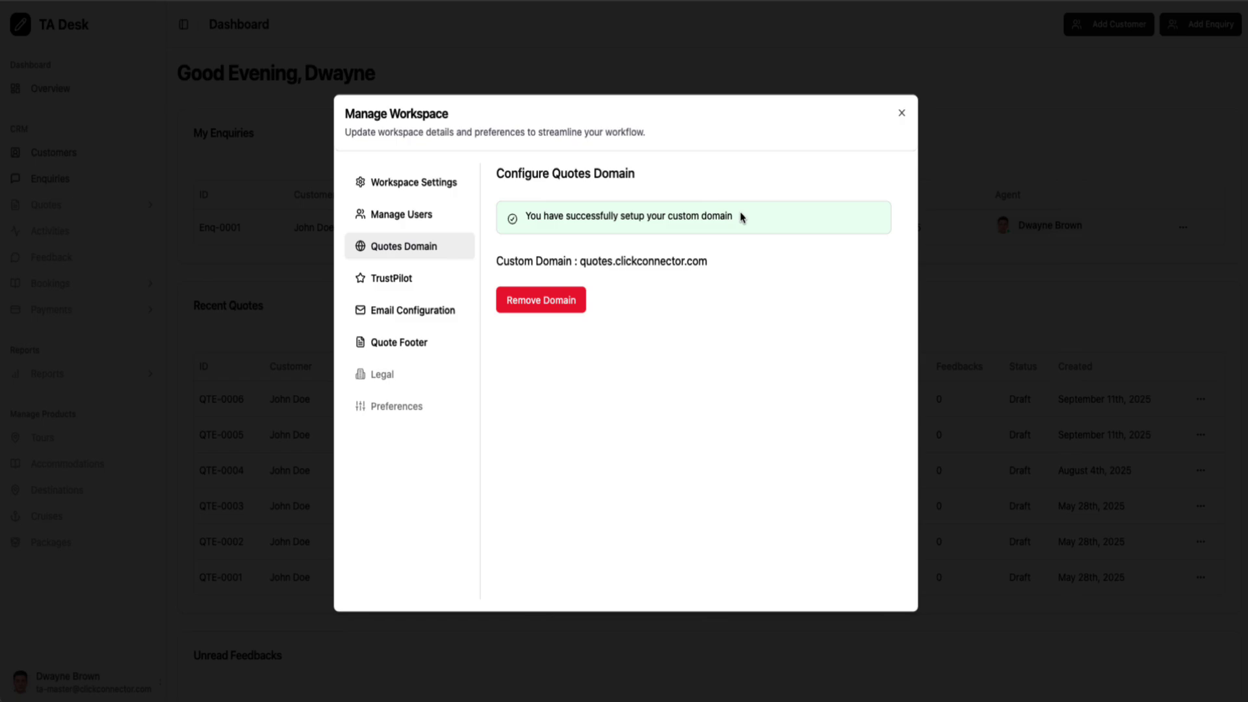
Add a trial second TrustPilot preset, inspect its ID fields, then delete it, keeping Default
{"action": "left_click", "coordinate": [421, 283]}
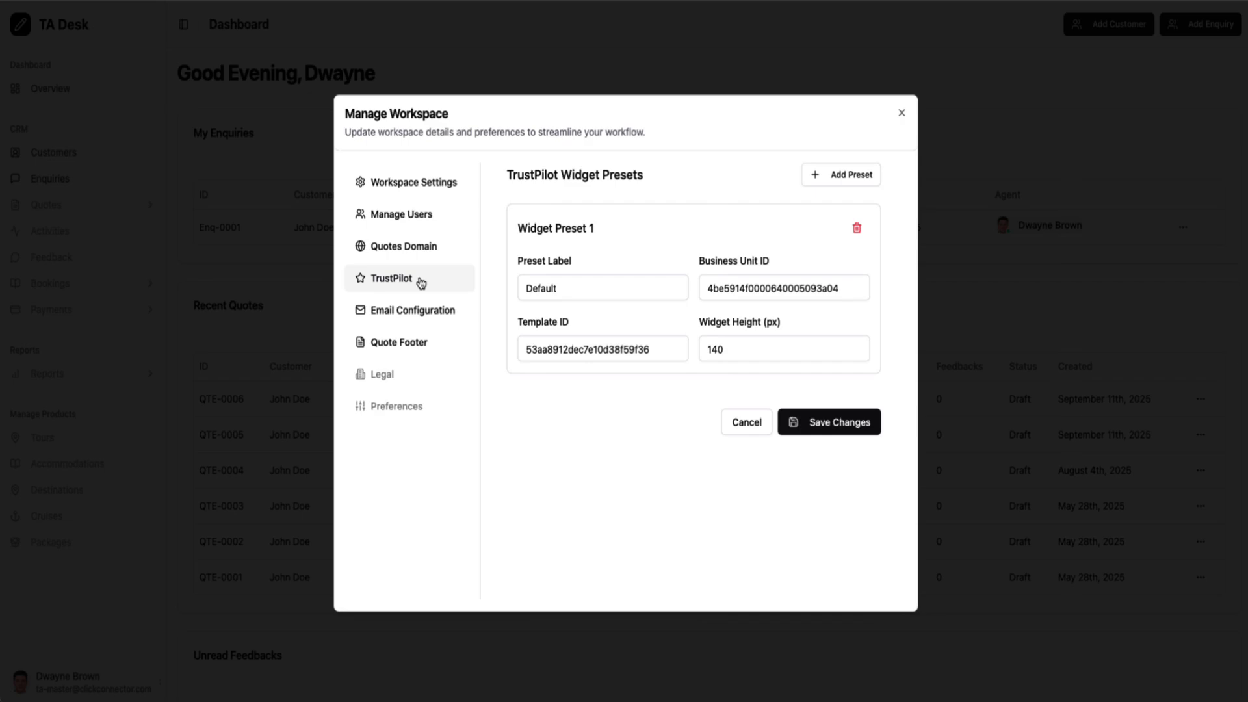
{"action": "left_click", "coordinate": [856, 188]}
{"action": "scroll", "coordinate": [557, 467], "scroll_direction": "down", "scroll_amount": 1}
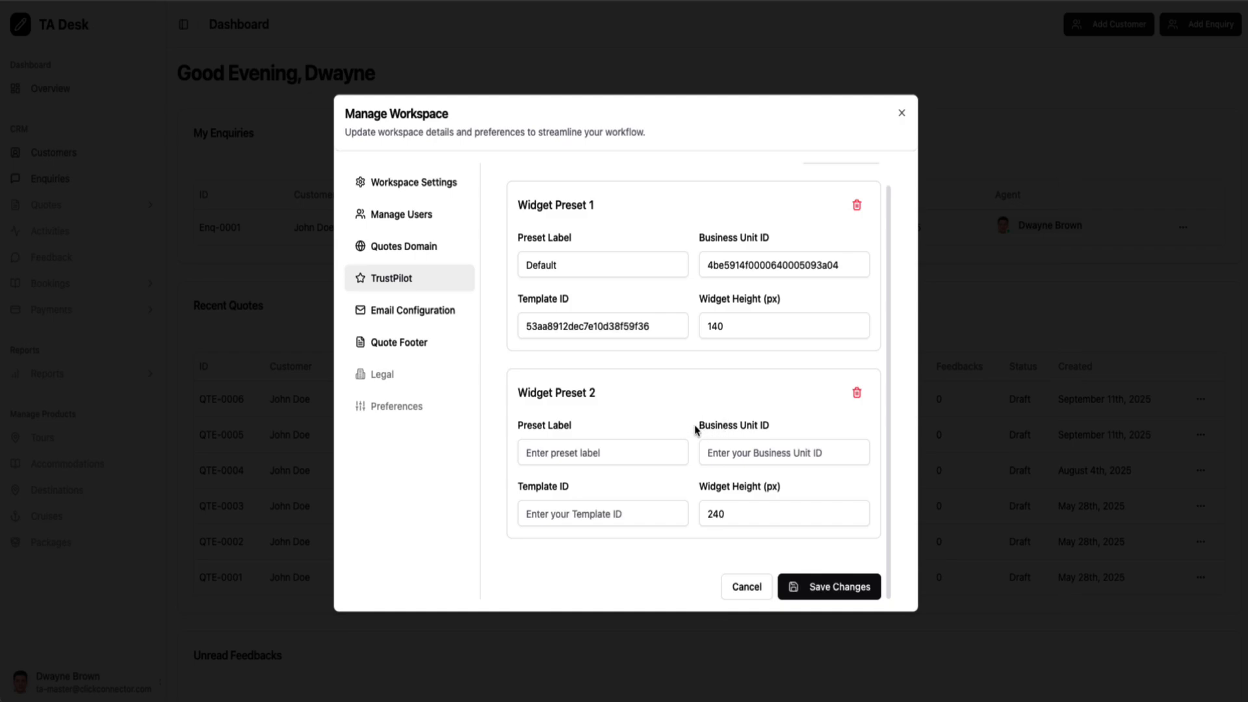
{"action": "left_click_drag", "start_coordinate": [696, 429], "coordinate": [779, 432]}
{"action": "left_click_drag", "start_coordinate": [523, 488], "coordinate": [611, 496]}
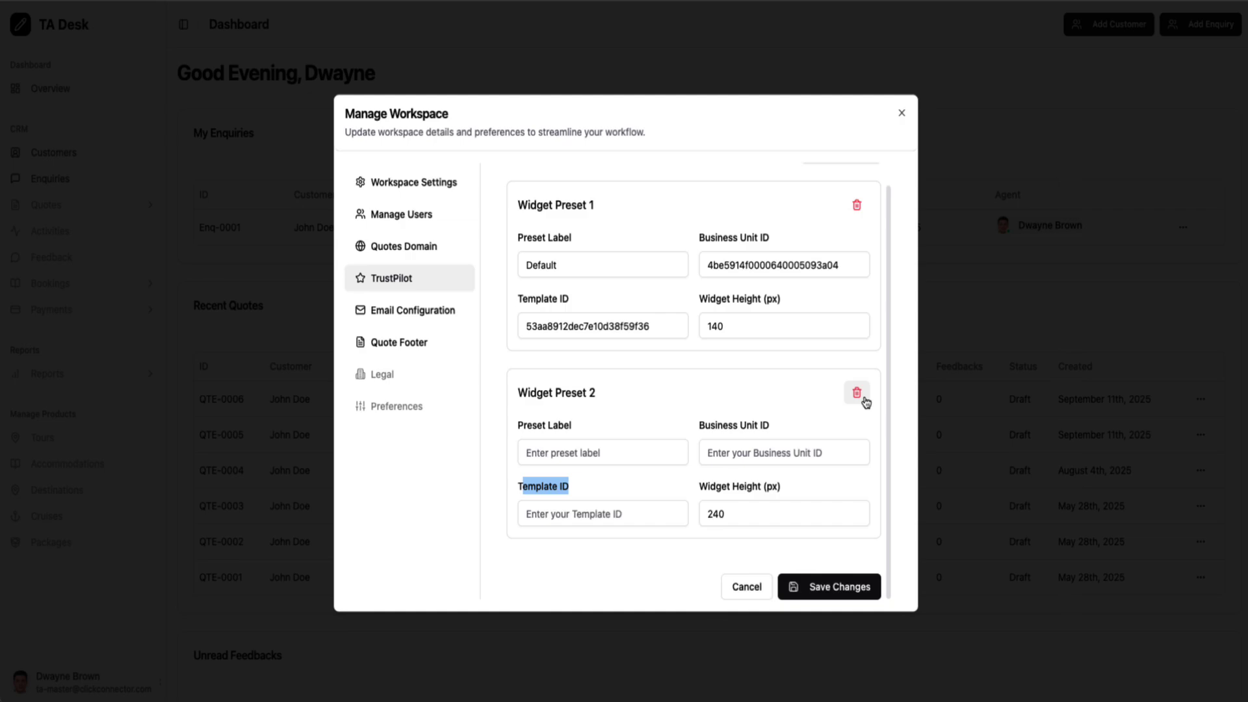
{"action": "left_click", "coordinate": [857, 393]}
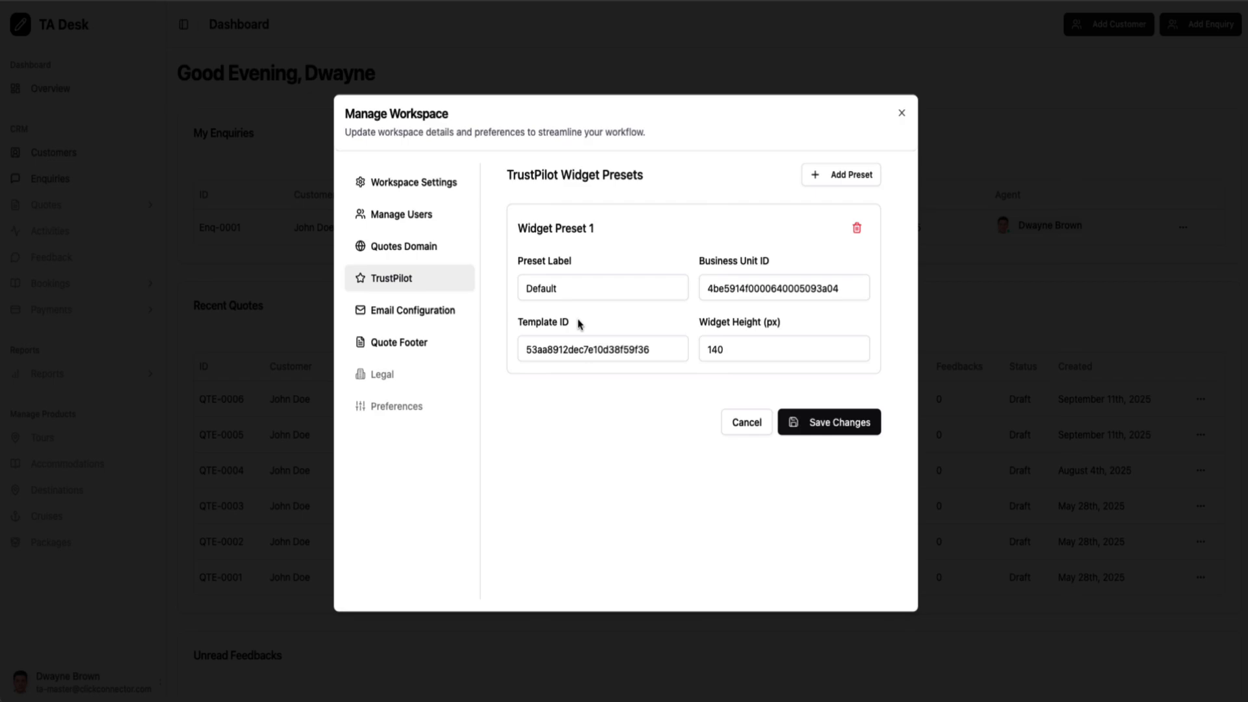
Review Email Configuration, then the Quote Footer page with the Explore Travels footer HTML
{"action": "left_click", "coordinate": [441, 318]}
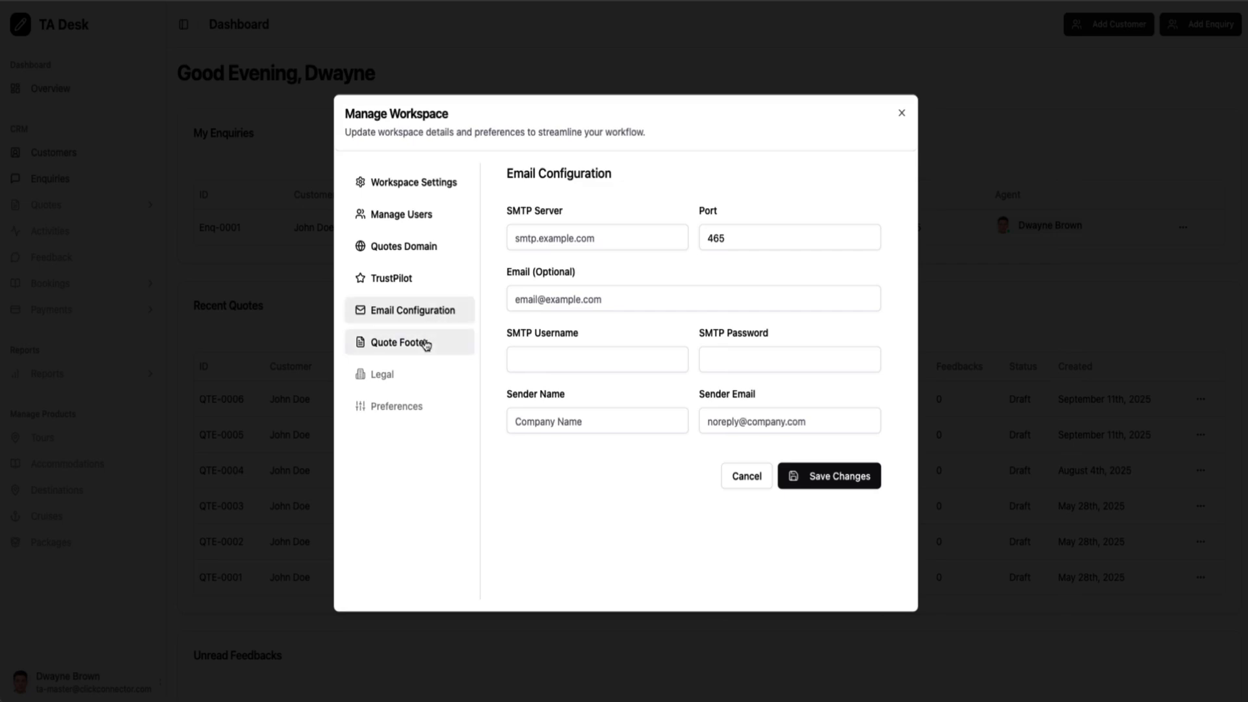
{"action": "left_click", "coordinate": [432, 350]}
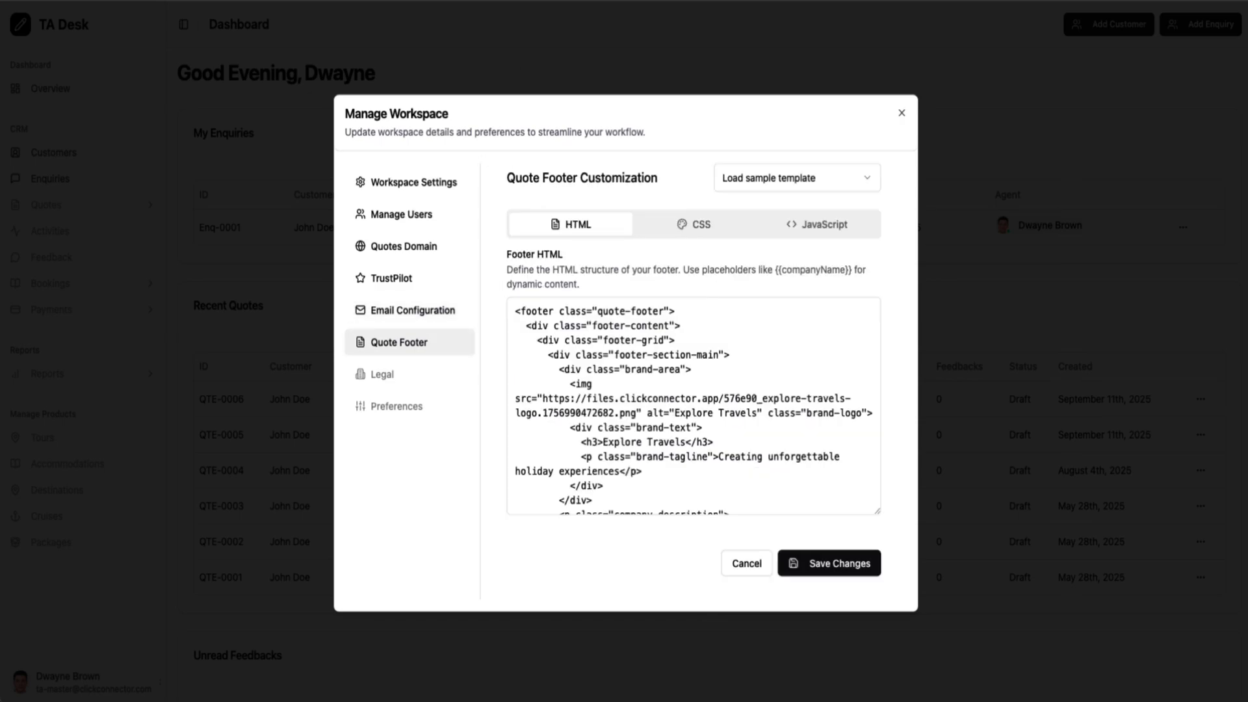
{"action": "key", "text": "super+t"}
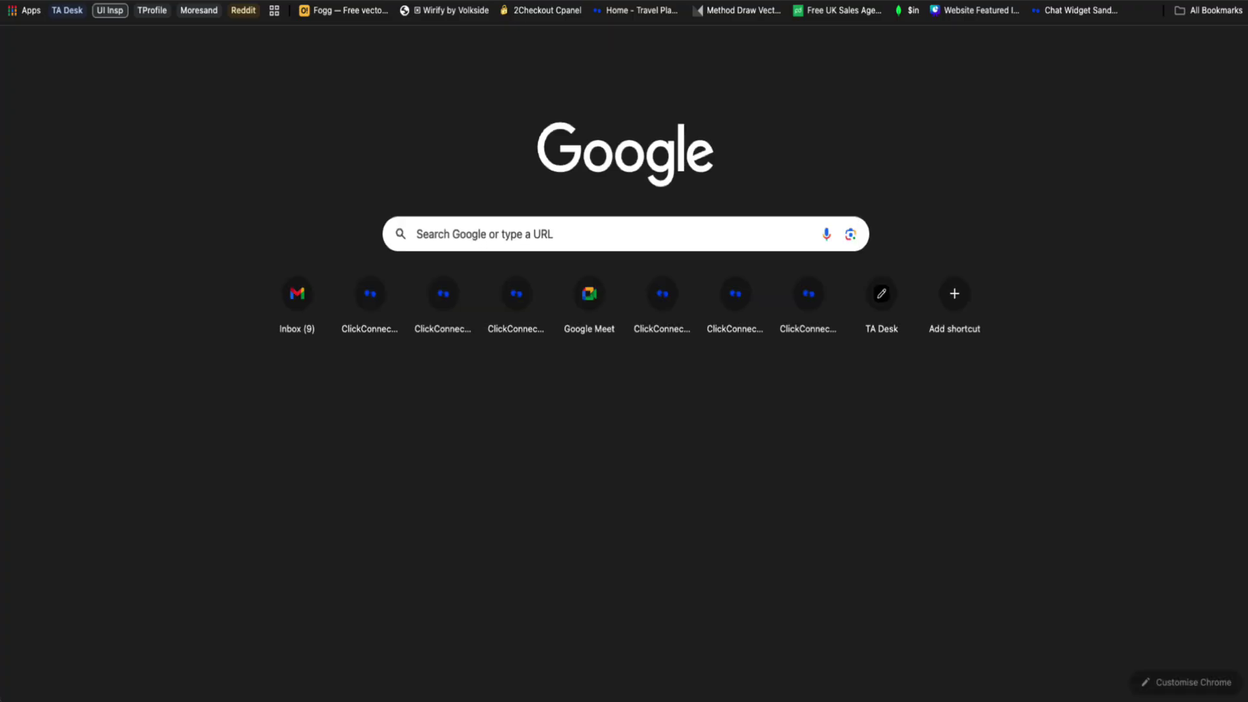
{"action": "type", "text": "quotes"}
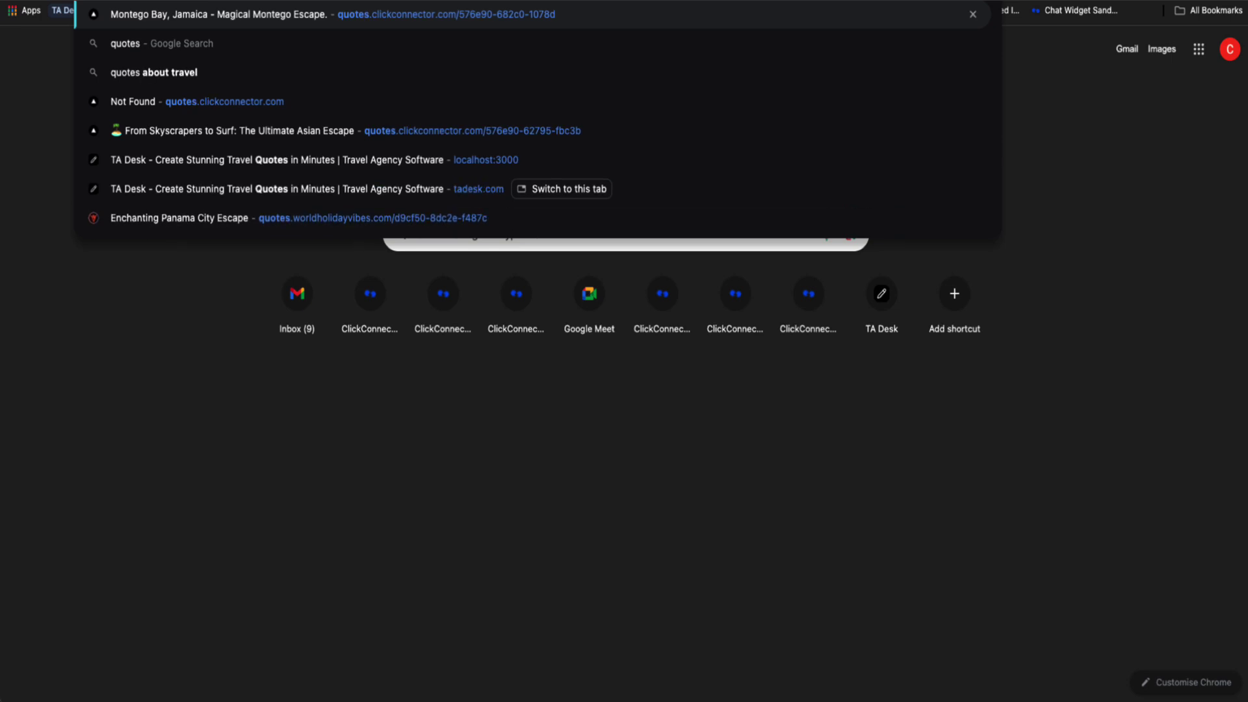
{"action": "key", "text": "Escape"}
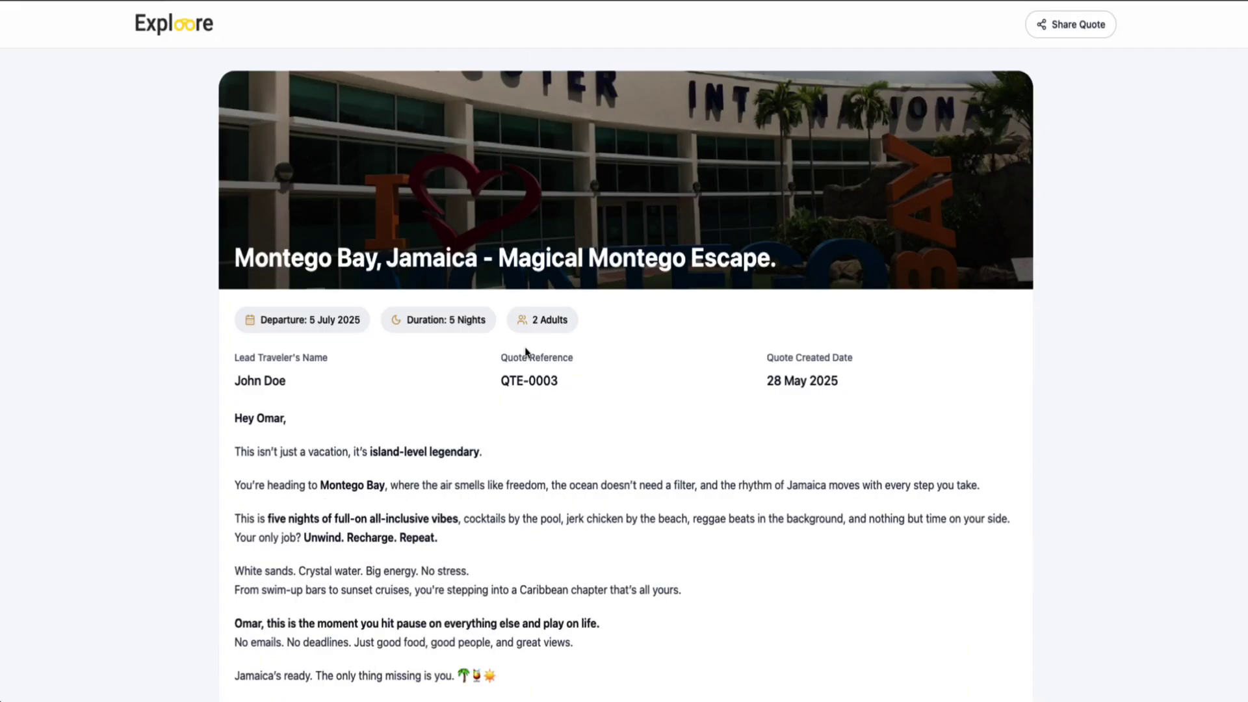
{"action": "scroll", "coordinate": [527, 349], "scroll_direction": "down", "scroll_amount": 20}
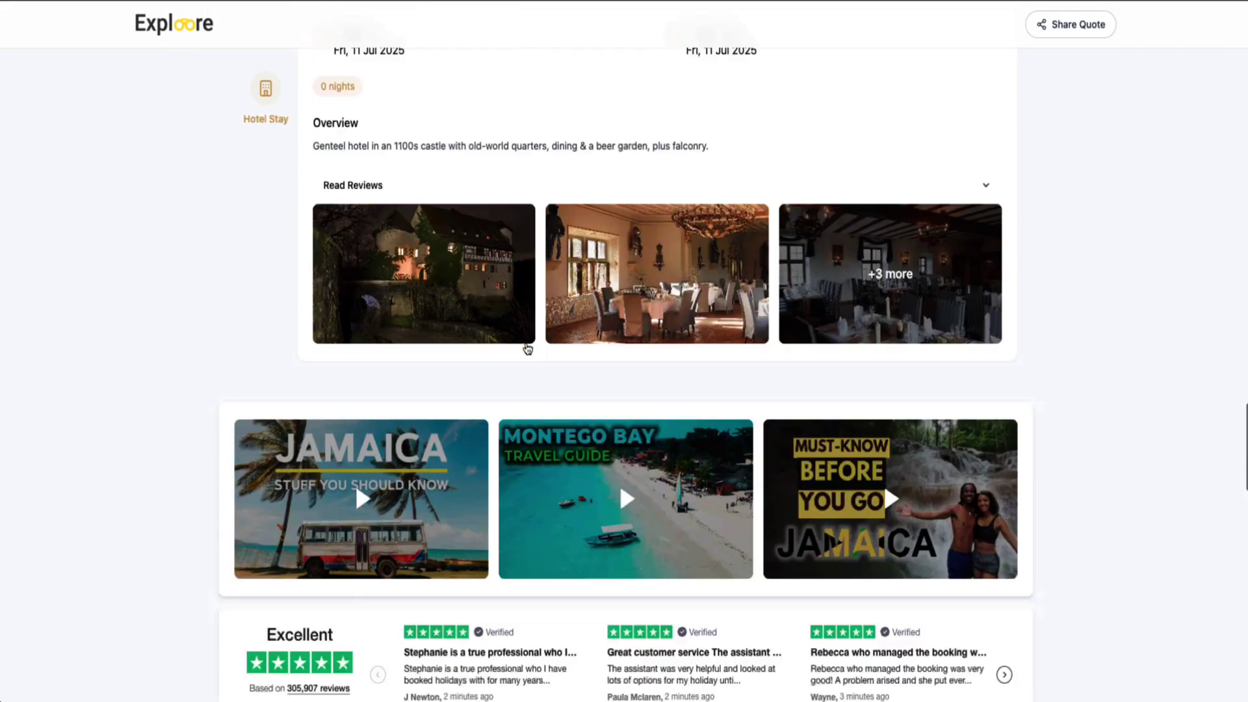
{"action": "scroll", "coordinate": [527, 349], "scroll_direction": "down", "scroll_amount": 15}
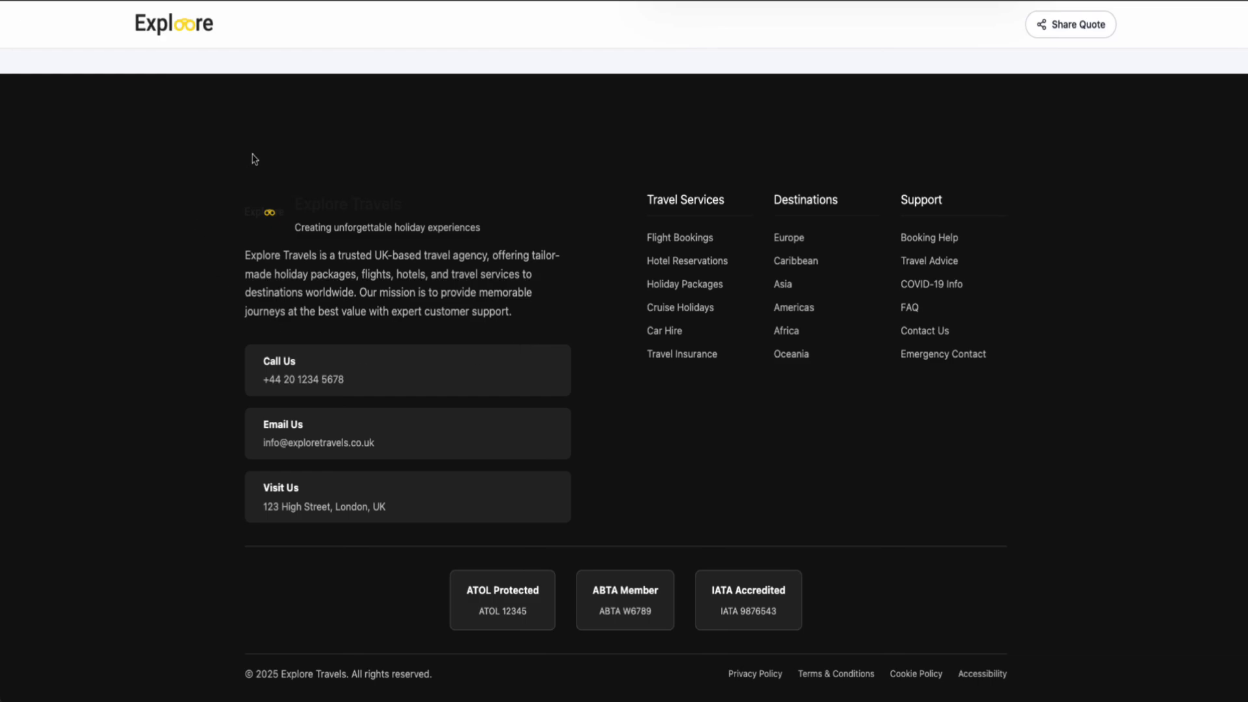
{"action": "scroll", "coordinate": [252, 161], "scroll_direction": "up", "scroll_amount": 1}
{"action": "scroll", "coordinate": [557, 145], "scroll_direction": "down", "scroll_amount": 2}
{"action": "scroll", "coordinate": [711, 376], "scroll_direction": "up", "scroll_amount": 1}
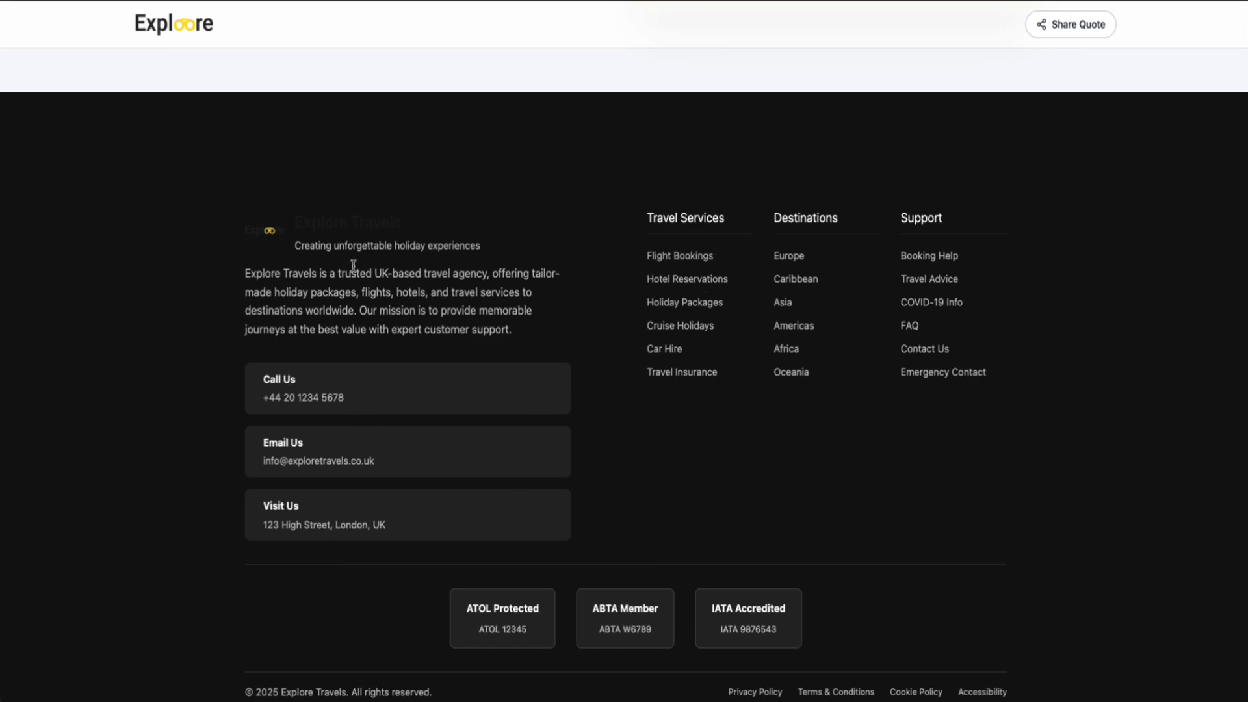
{"action": "key", "text": "ctrl+w"}
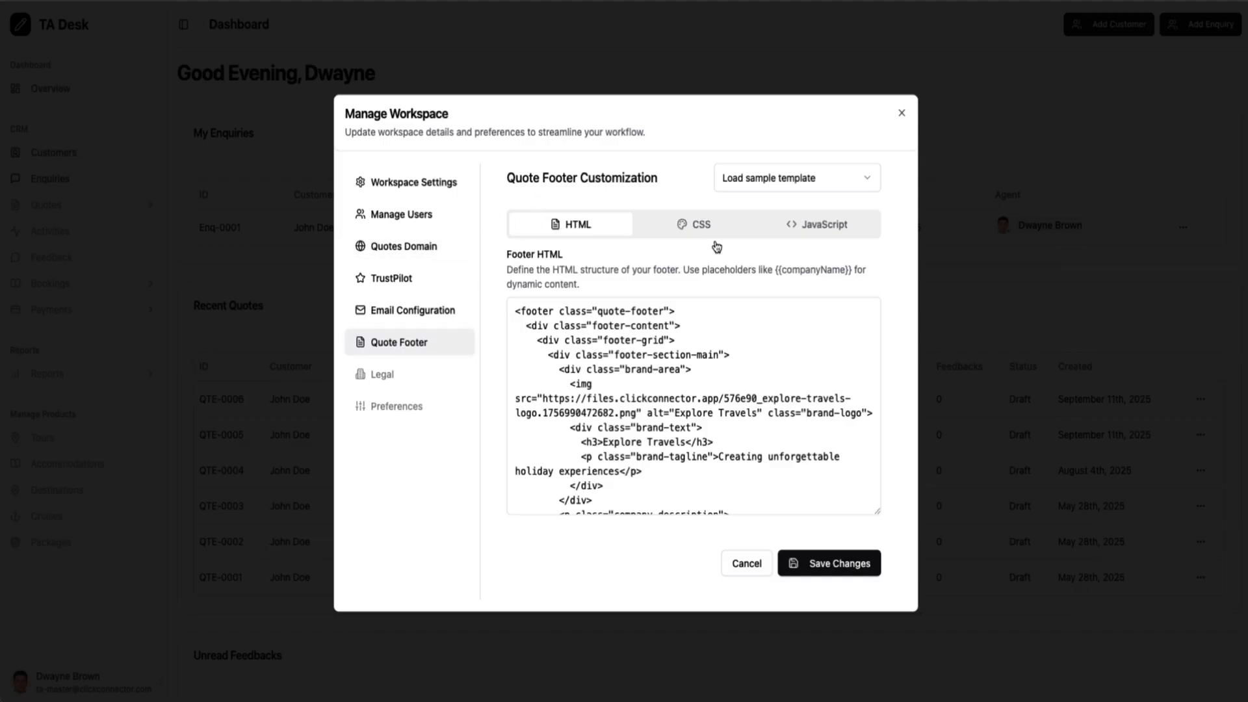
Load the Comprehensive Travel Footer from the sample footer templates
{"action": "scroll", "coordinate": [644, 361], "scroll_direction": "down", "scroll_amount": 5}
{"action": "scroll", "coordinate": [644, 361], "scroll_direction": "up", "scroll_amount": 5}
{"action": "left_click", "coordinate": [818, 191]}
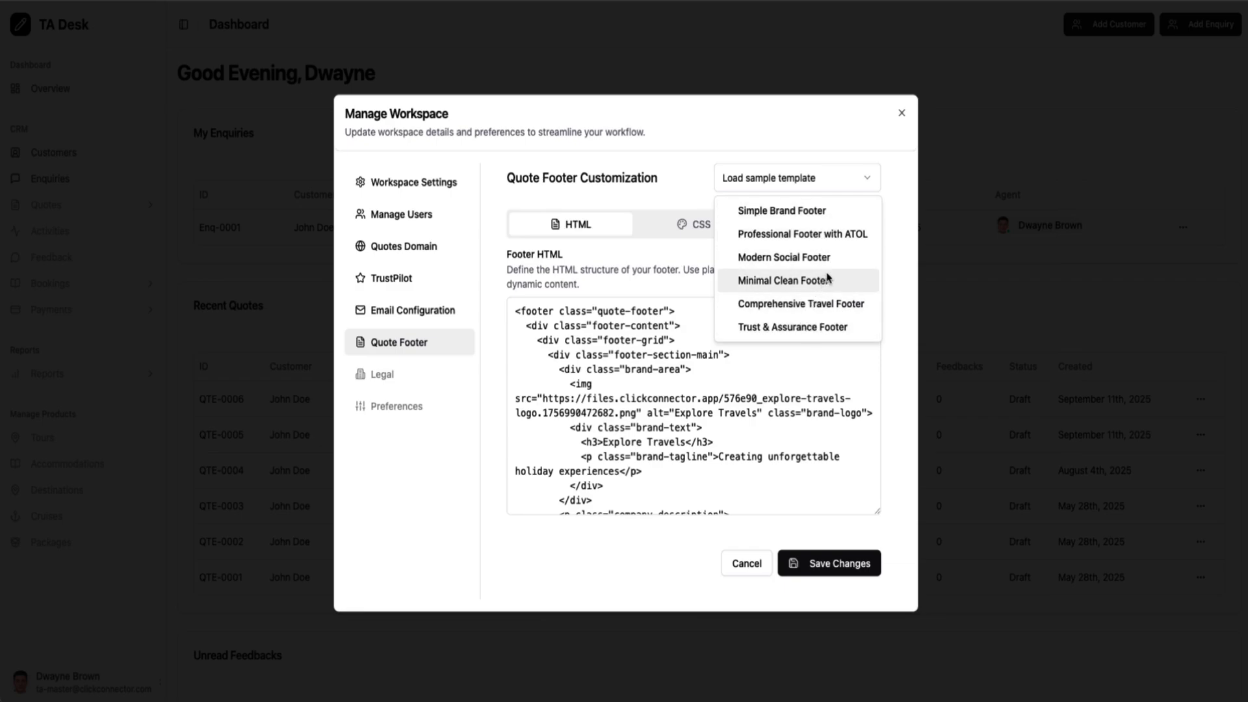
{"action": "left_click", "coordinate": [822, 304]}
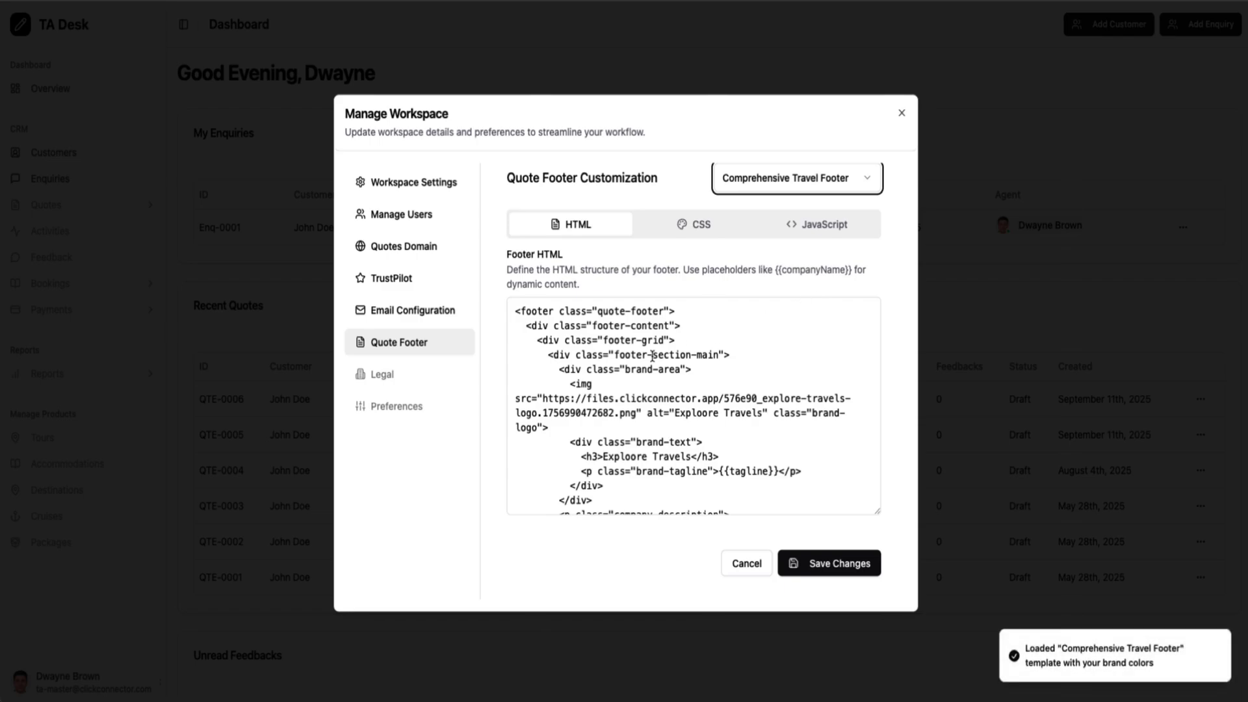
Scroll through the footer's HTML, highlighting the {{phoneNumber}} placeholder
{"action": "scroll", "coordinate": [652, 356], "scroll_direction": "down", "scroll_amount": 2}
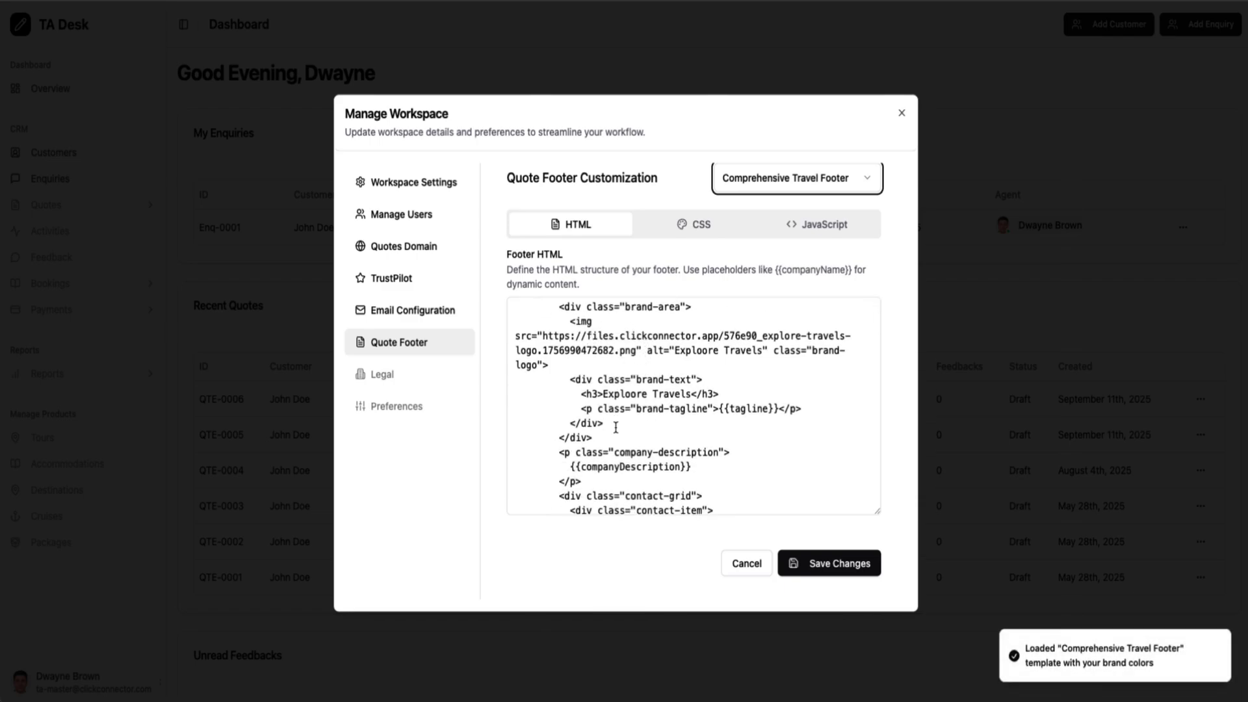
{"action": "scroll", "coordinate": [616, 427], "scroll_direction": "down", "scroll_amount": 10}
{"action": "scroll", "coordinate": [617, 455], "scroll_direction": "up", "scroll_amount": 12}
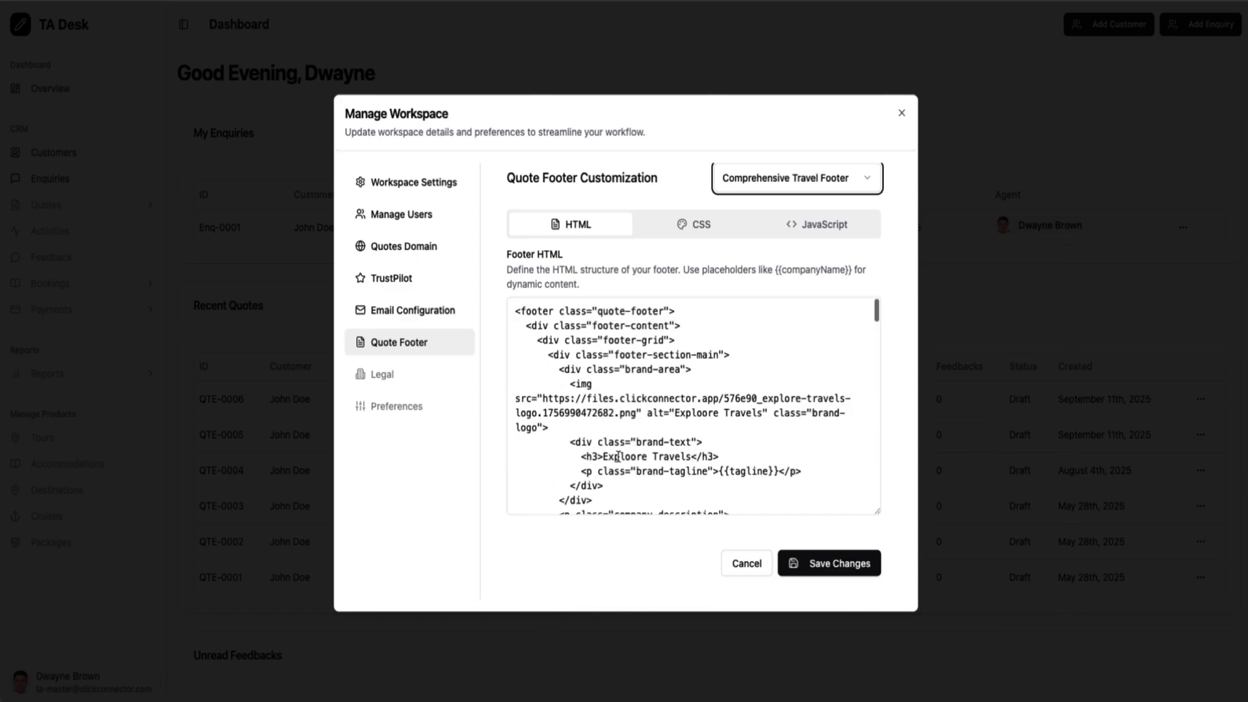
{"action": "scroll", "coordinate": [618, 456], "scroll_direction": "down", "scroll_amount": 3}
{"action": "scroll", "coordinate": [619, 457], "scroll_direction": "up", "scroll_amount": 3}
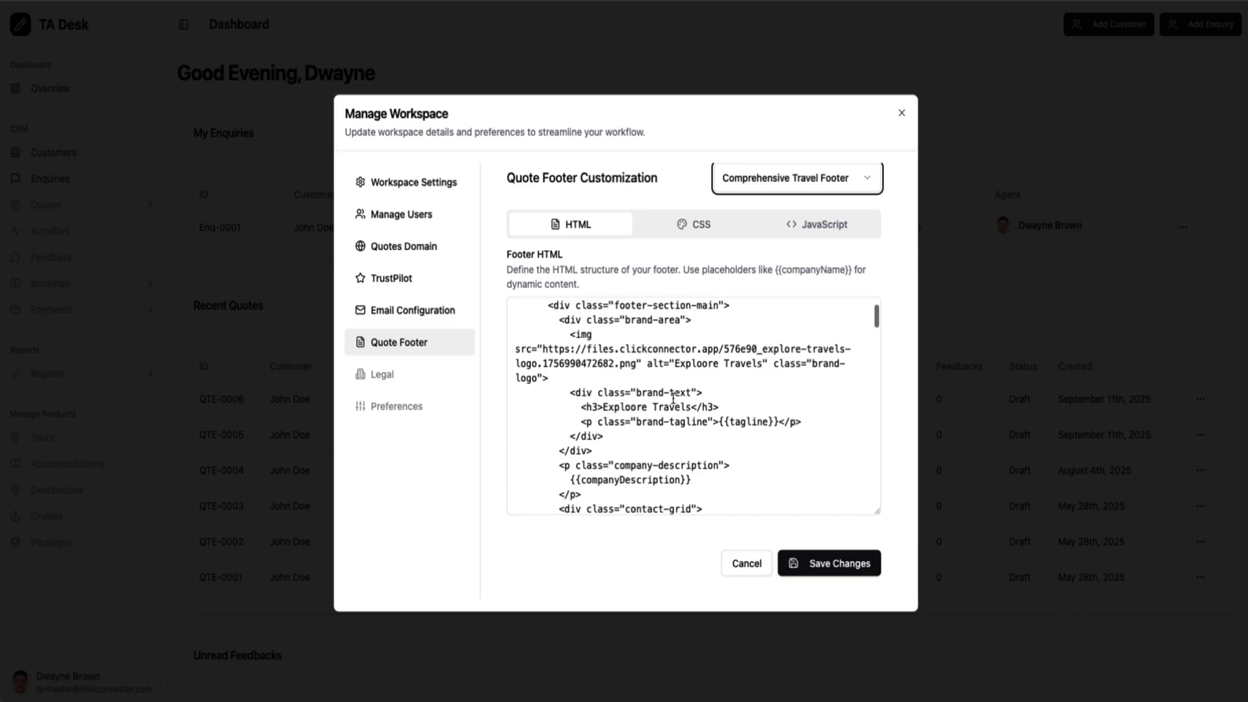
{"action": "scroll", "coordinate": [673, 398], "scroll_direction": "down", "scroll_amount": 1}
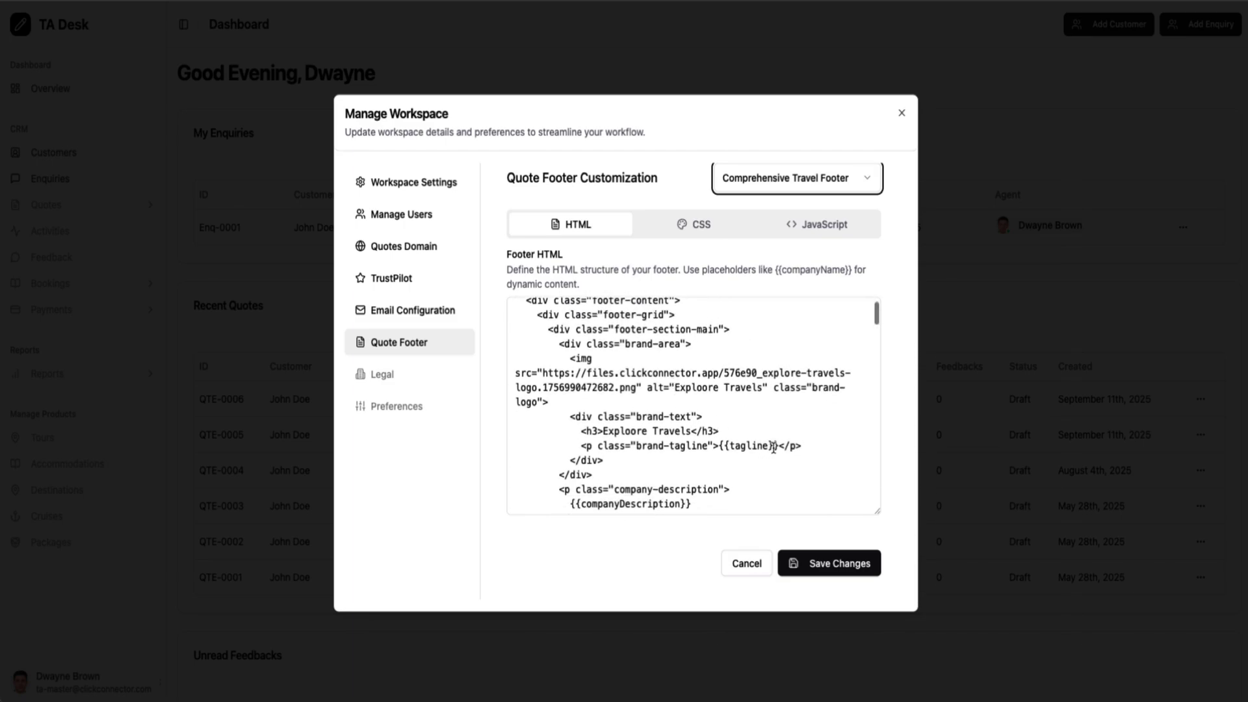
{"action": "left_click_drag", "start_coordinate": [775, 449], "coordinate": [718, 449]}
{"action": "scroll", "coordinate": [634, 460], "scroll_direction": "down", "scroll_amount": 2}
{"action": "left_click_drag", "start_coordinate": [577, 454], "coordinate": [691, 453]}
{"action": "scroll", "coordinate": [650, 449], "scroll_direction": "down", "scroll_amount": 4}
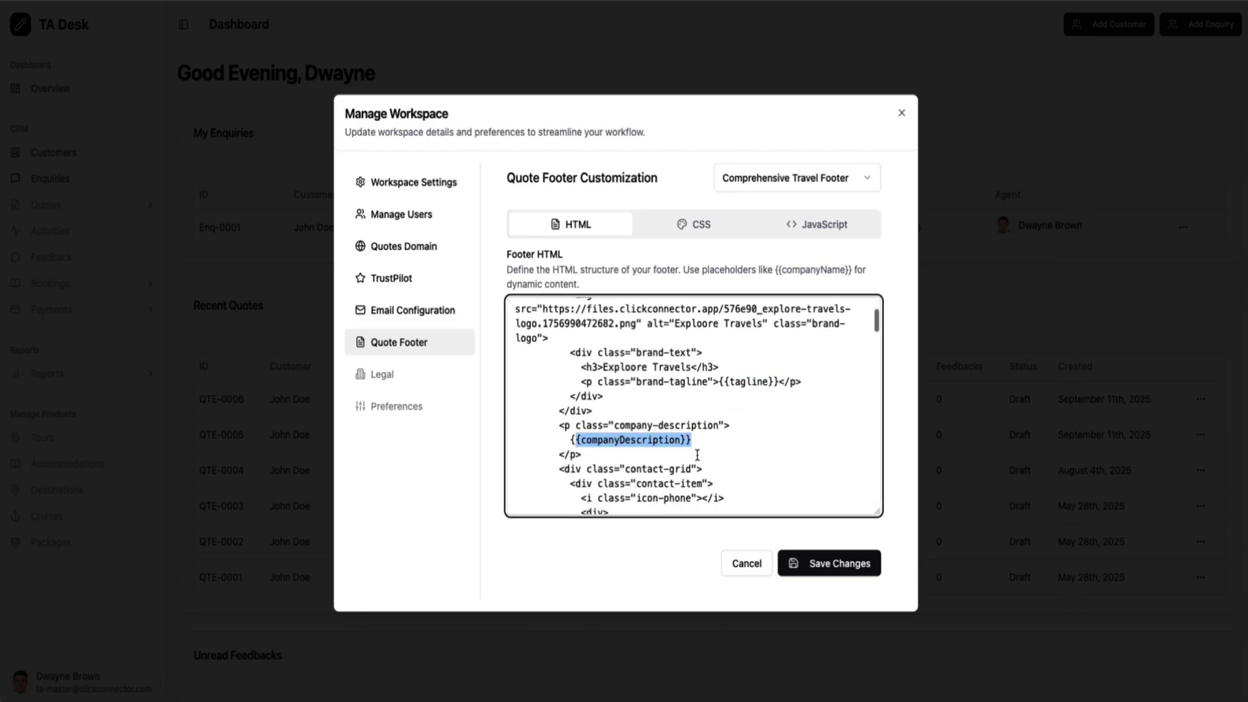
{"action": "left_click_drag", "start_coordinate": [608, 435], "coordinate": [690, 438]}
{"action": "scroll", "coordinate": [683, 435], "scroll_direction": "down", "scroll_amount": 10}
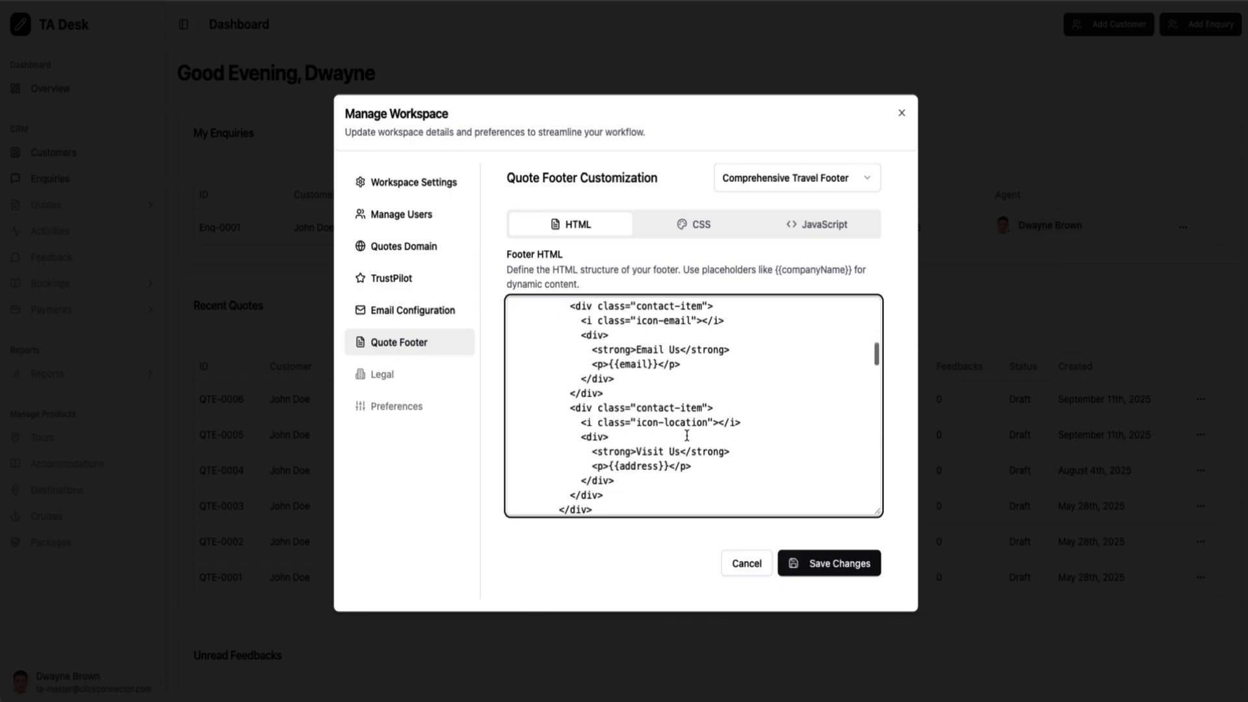
{"action": "scroll", "coordinate": [686, 435], "scroll_direction": "down", "scroll_amount": 3}
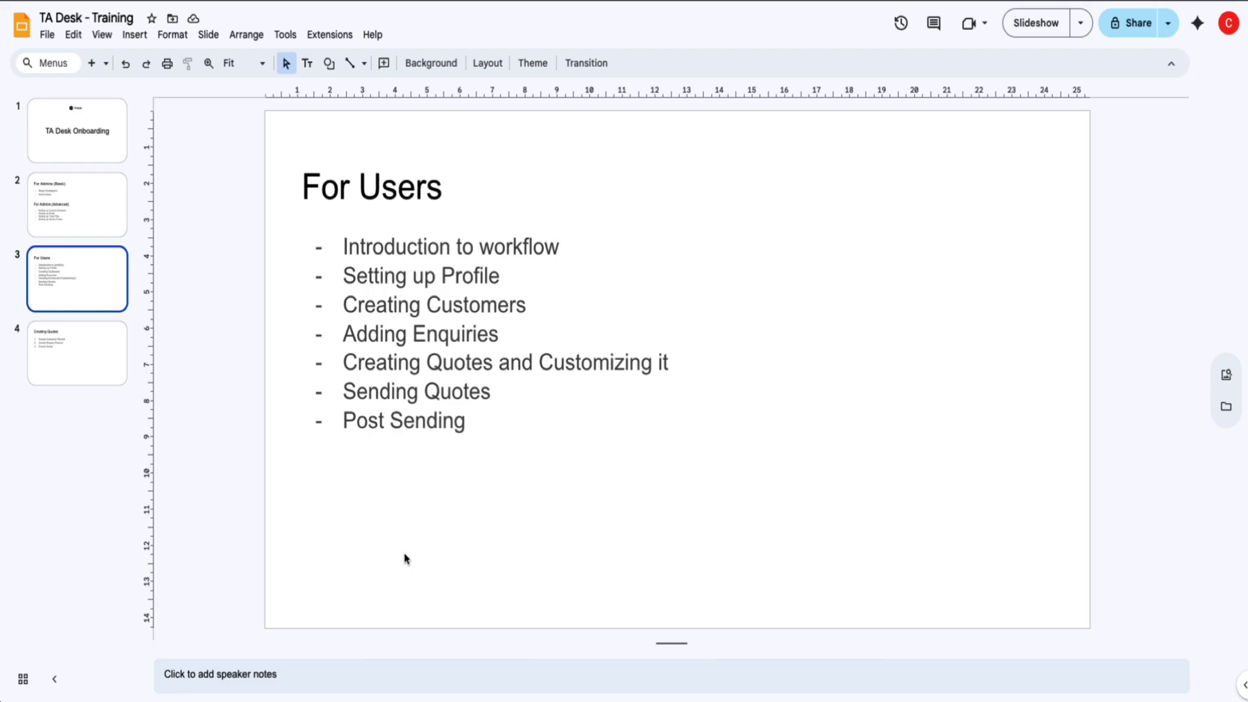
Jump to slide 4, Creating Quotes, in the TA Desk - Training deck
{"action": "left_click", "coordinate": [92, 356]}
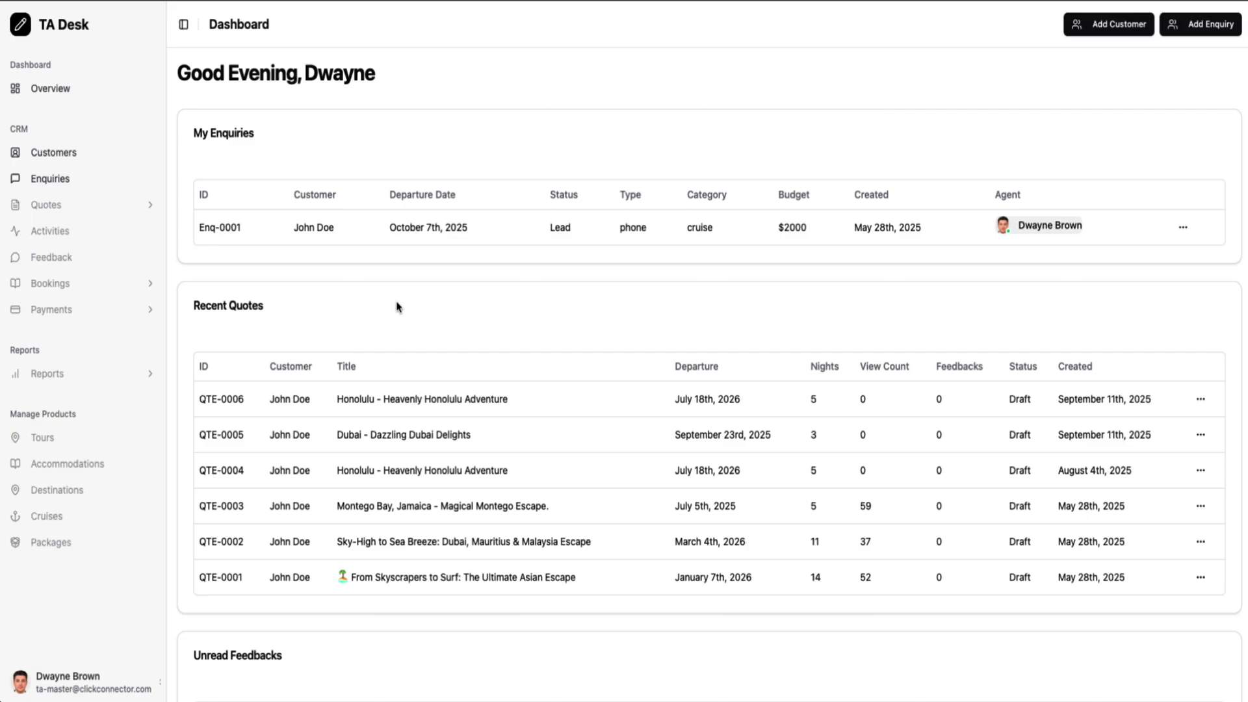
View My Profile and look over its contact information and bio
{"action": "left_click", "coordinate": [99, 684]}
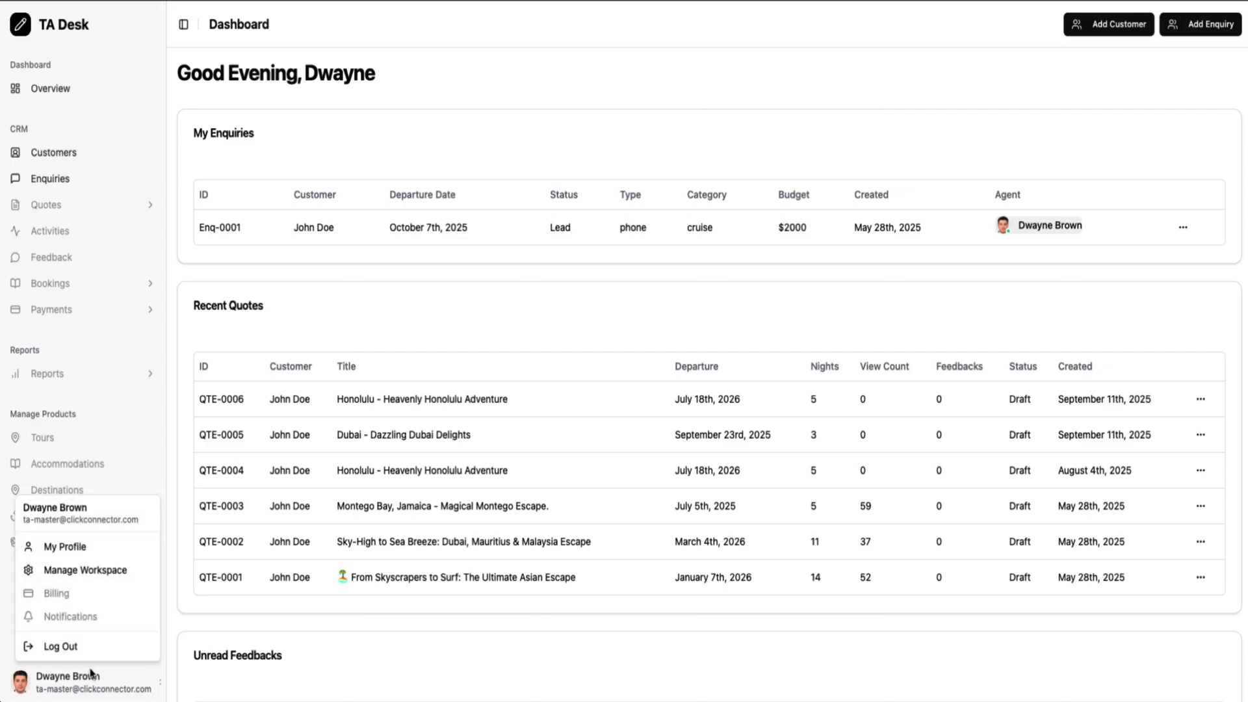
{"action": "left_click", "coordinate": [82, 553]}
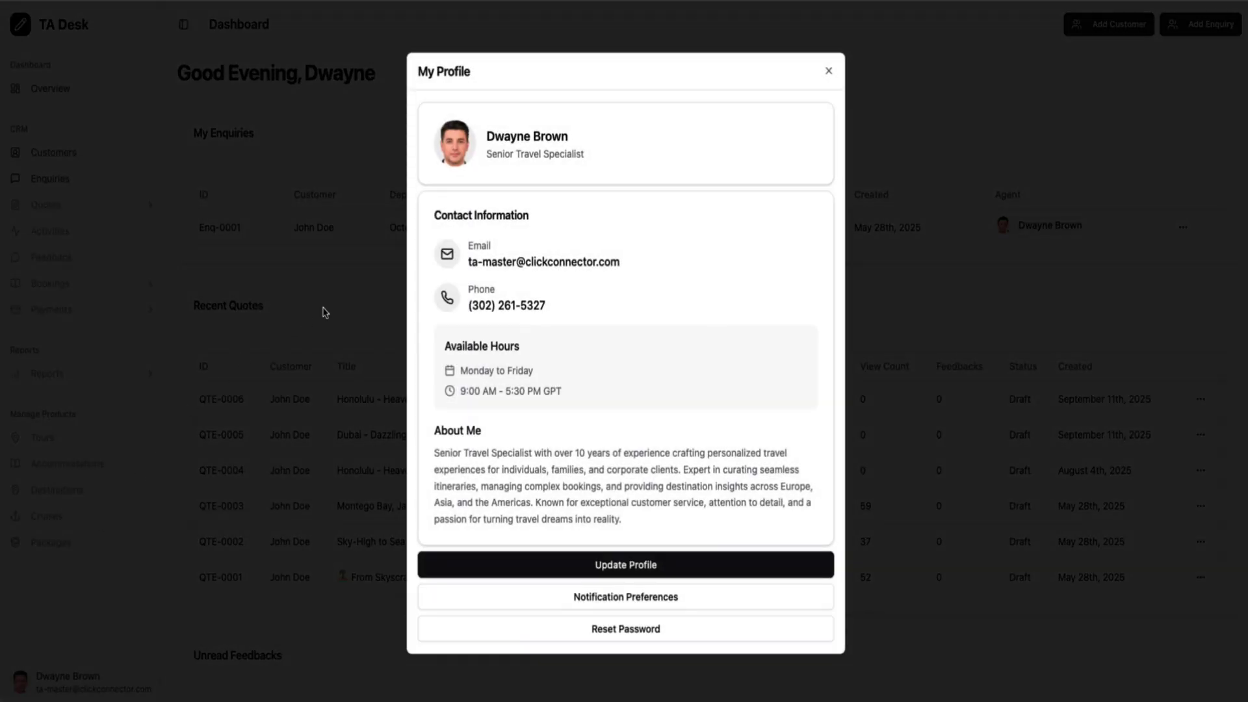
{"action": "left_click_drag", "start_coordinate": [444, 208], "coordinate": [633, 500]}
{"action": "left_click", "coordinate": [637, 497]}
Open Update Profile and review its Available Days and Phone Number fields
{"action": "left_click", "coordinate": [623, 565]}
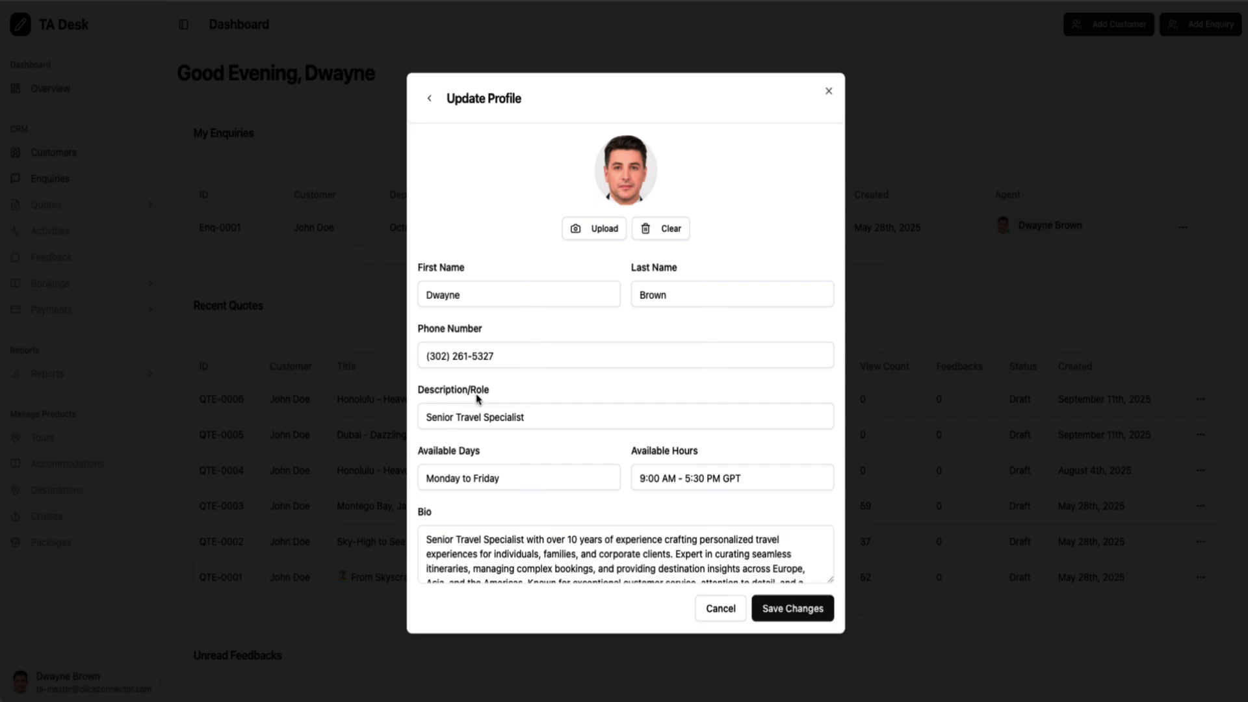
{"action": "scroll", "coordinate": [479, 539], "scroll_direction": "down", "scroll_amount": 2}
{"action": "scroll", "coordinate": [479, 541], "scroll_direction": "up", "scroll_amount": 2}
{"action": "left_click_drag", "start_coordinate": [419, 452], "coordinate": [501, 455]}
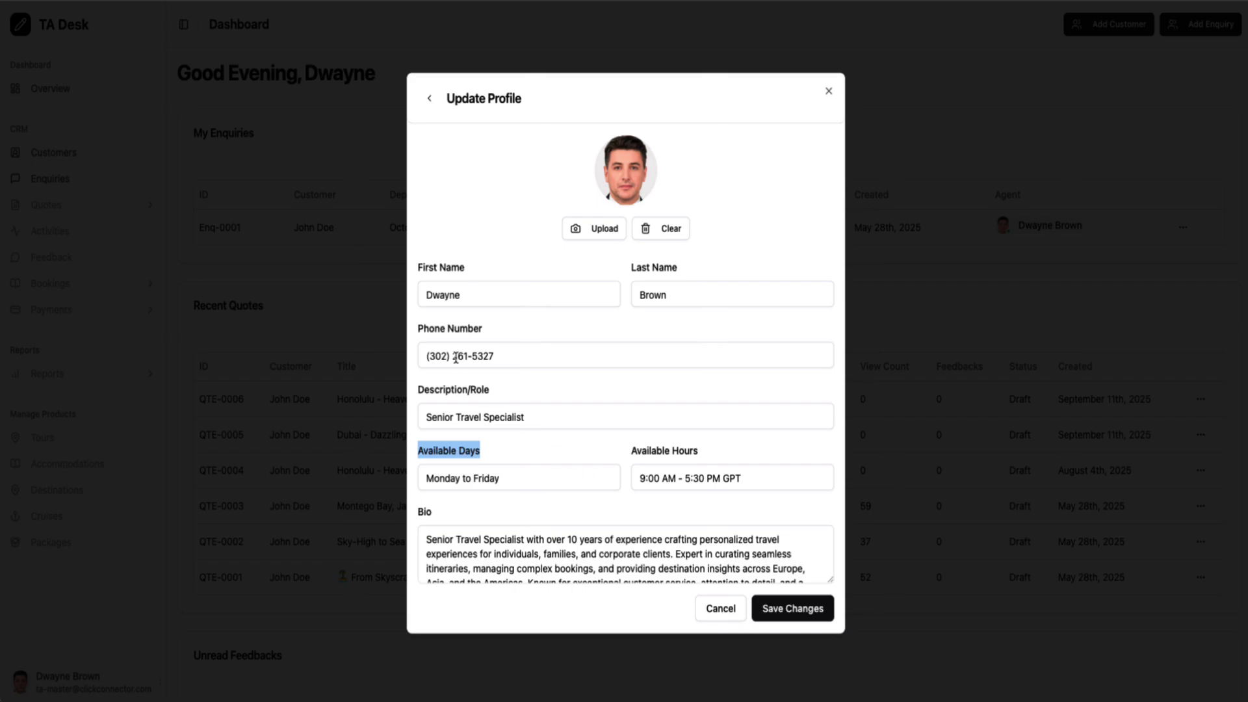
{"action": "left_click", "coordinate": [424, 333]}
{"action": "left_click_drag", "start_coordinate": [424, 333], "coordinate": [496, 335]}
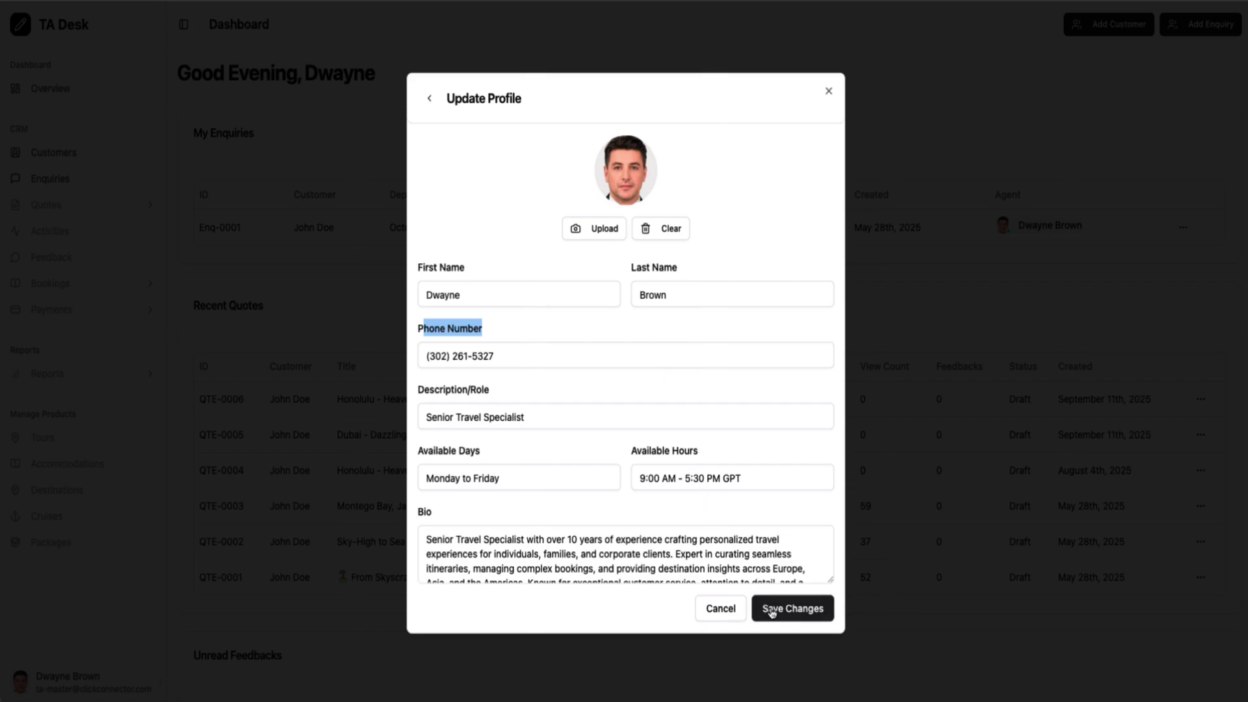
Close Update Profile unchanged, then save a new customer with first name, last name and e-mail
{"action": "left_click", "coordinate": [829, 92]}
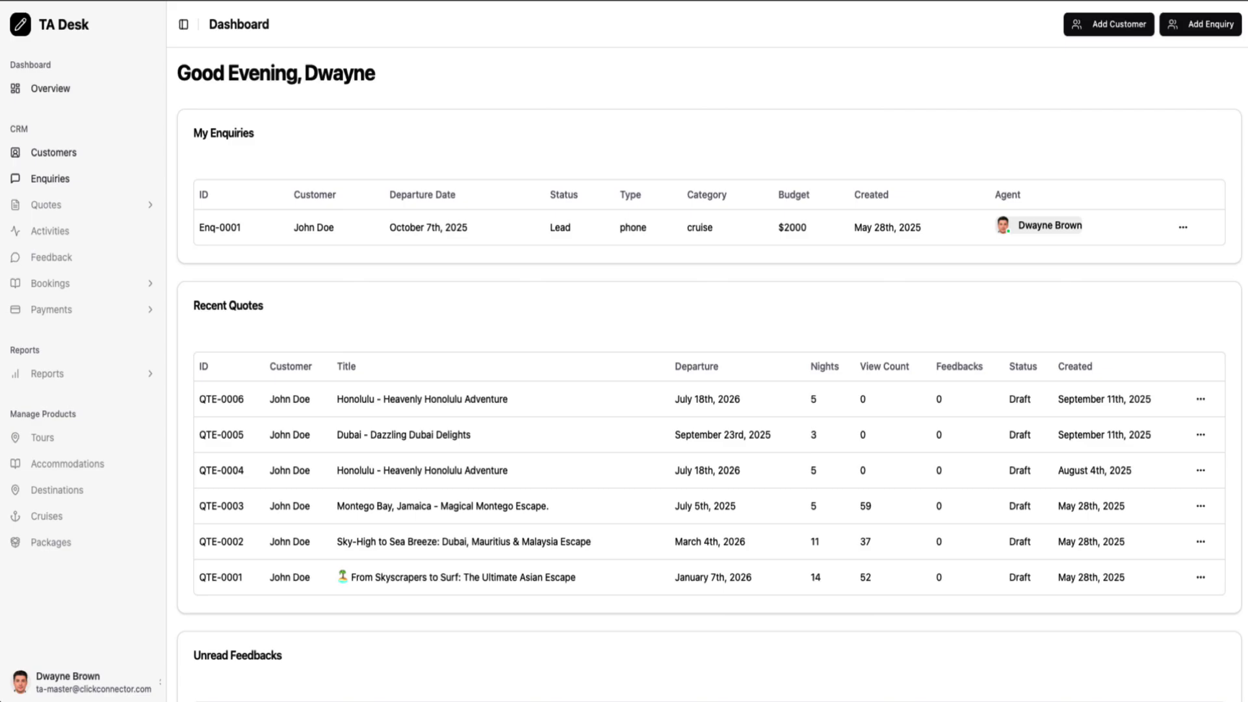
{"action": "left_click", "coordinate": [1112, 26]}
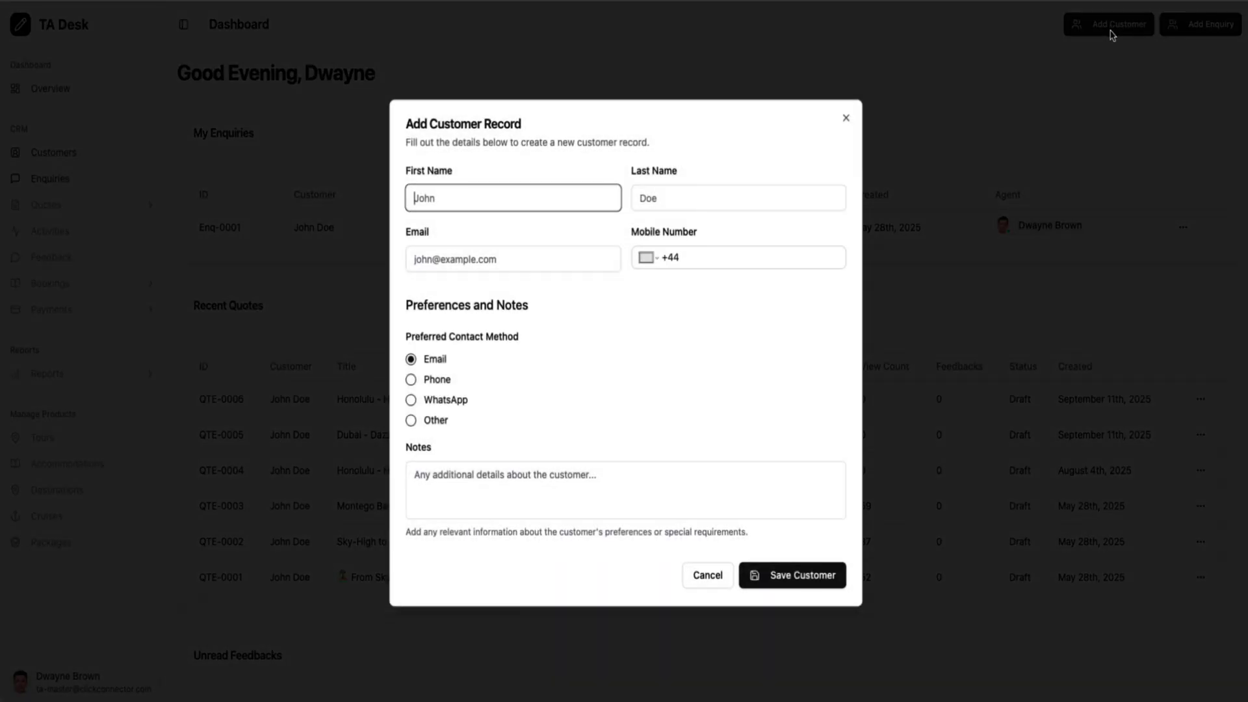
{"action": "type", "text": "Steve"}
{"action": "left_click", "coordinate": [670, 199]}
{"action": "type", "text": "Jobs"}
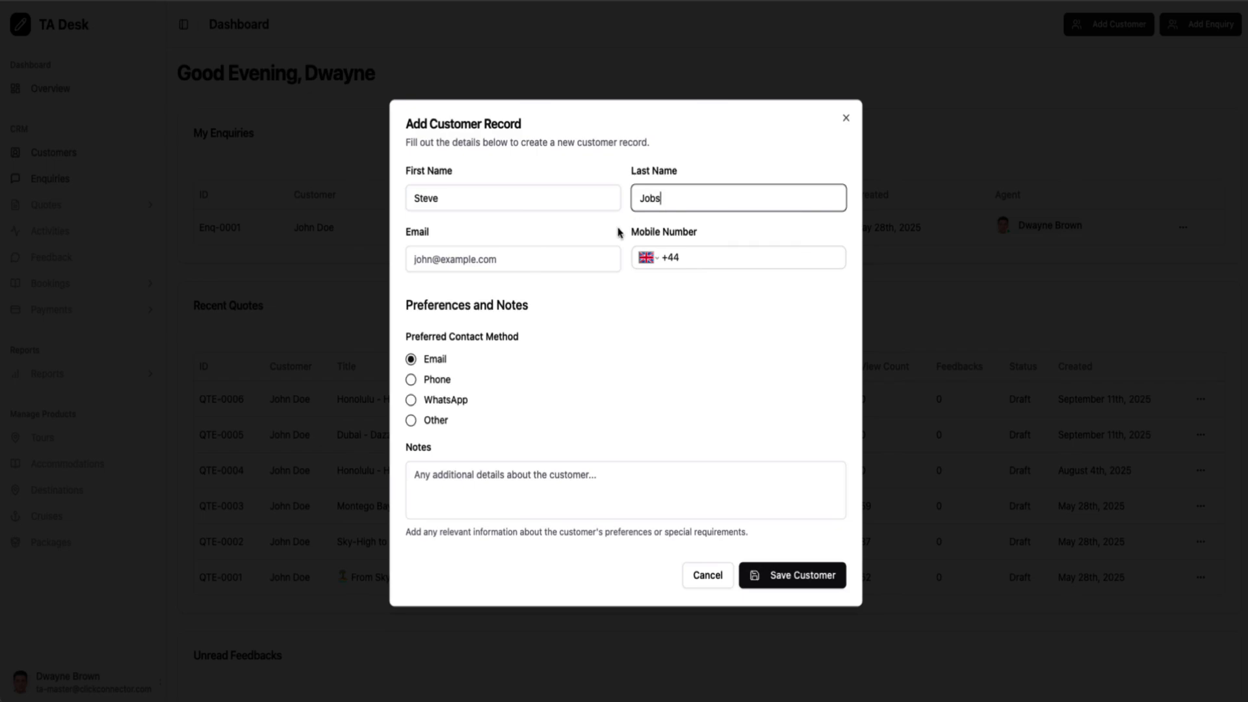
{"action": "left_click", "coordinate": [539, 262]}
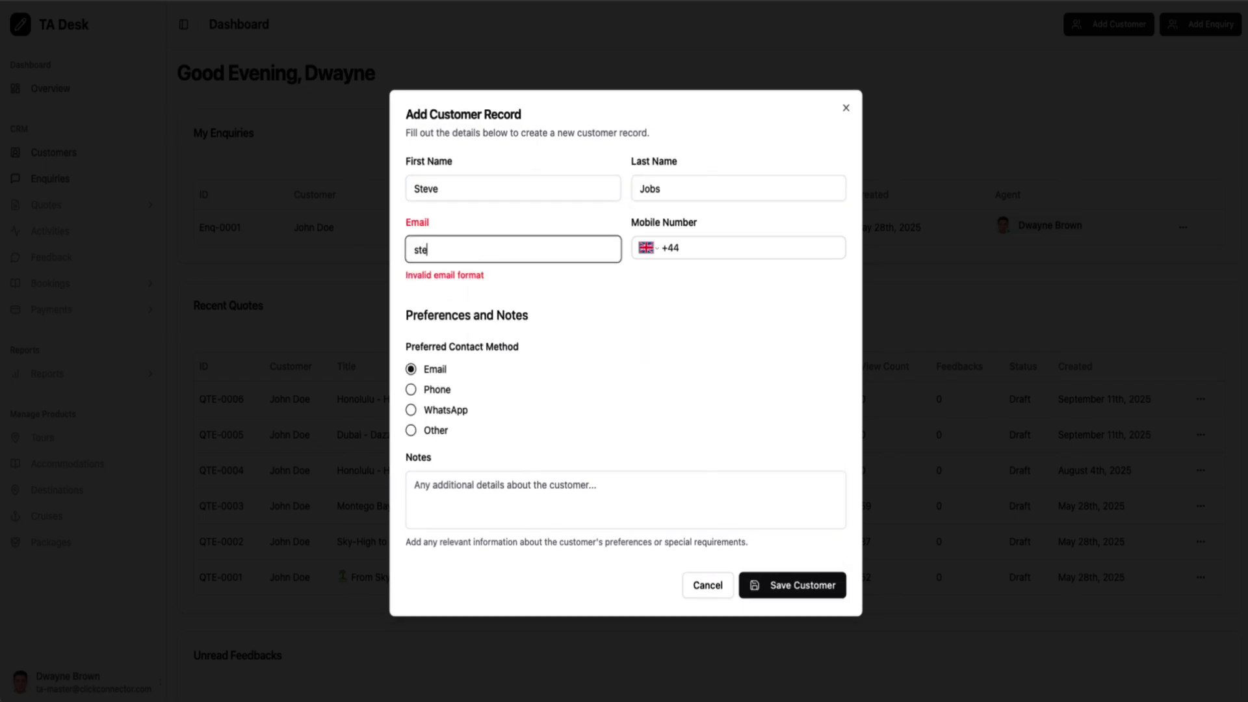
{"action": "left_click", "coordinate": [647, 361]}
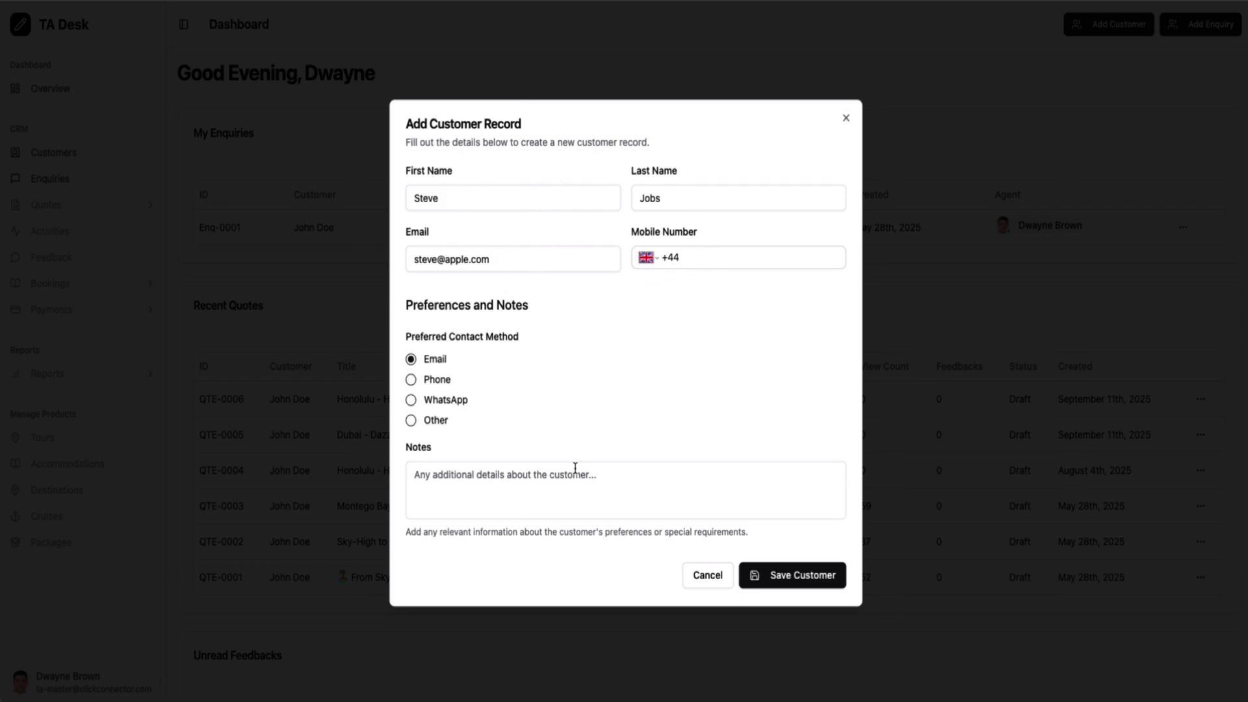
{"action": "left_click", "coordinate": [801, 581]}
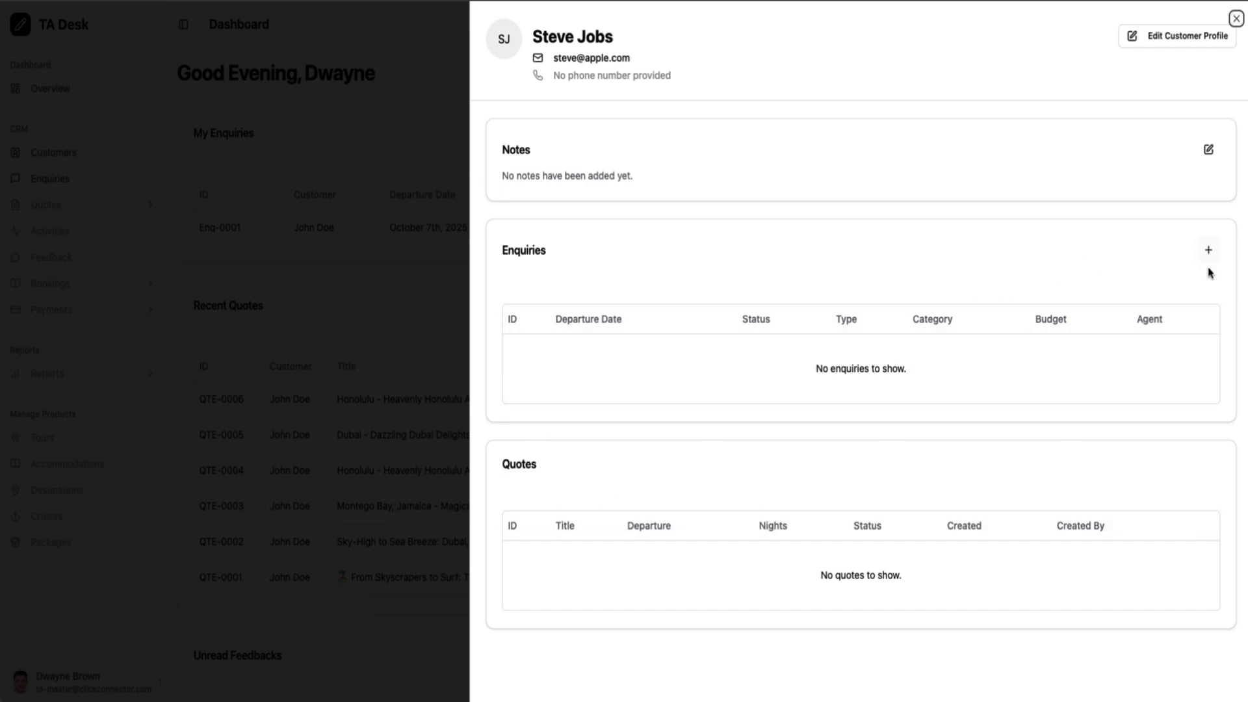
Start a new enquiry for this customer, prefilled with 1 adult at the Lead stage
{"action": "left_click", "coordinate": [1211, 261]}
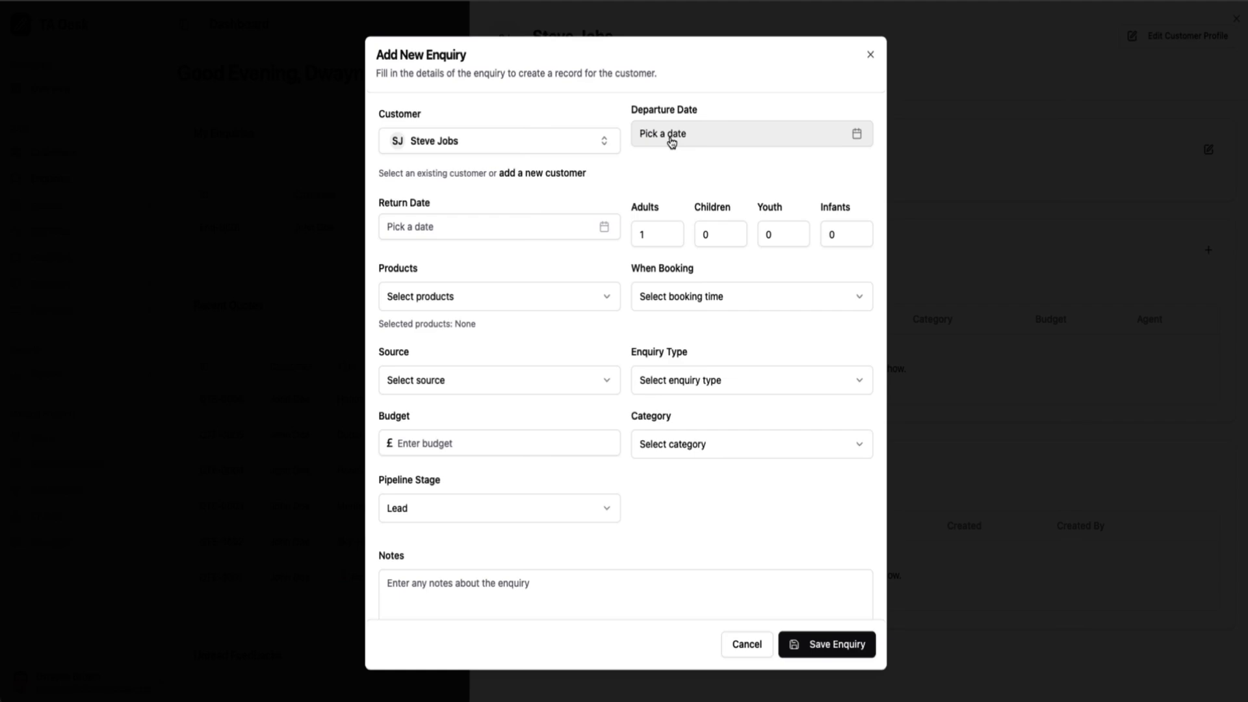
Set departure 19 and return 26 September 2025, with 2 adults
{"action": "left_click", "coordinate": [671, 143]}
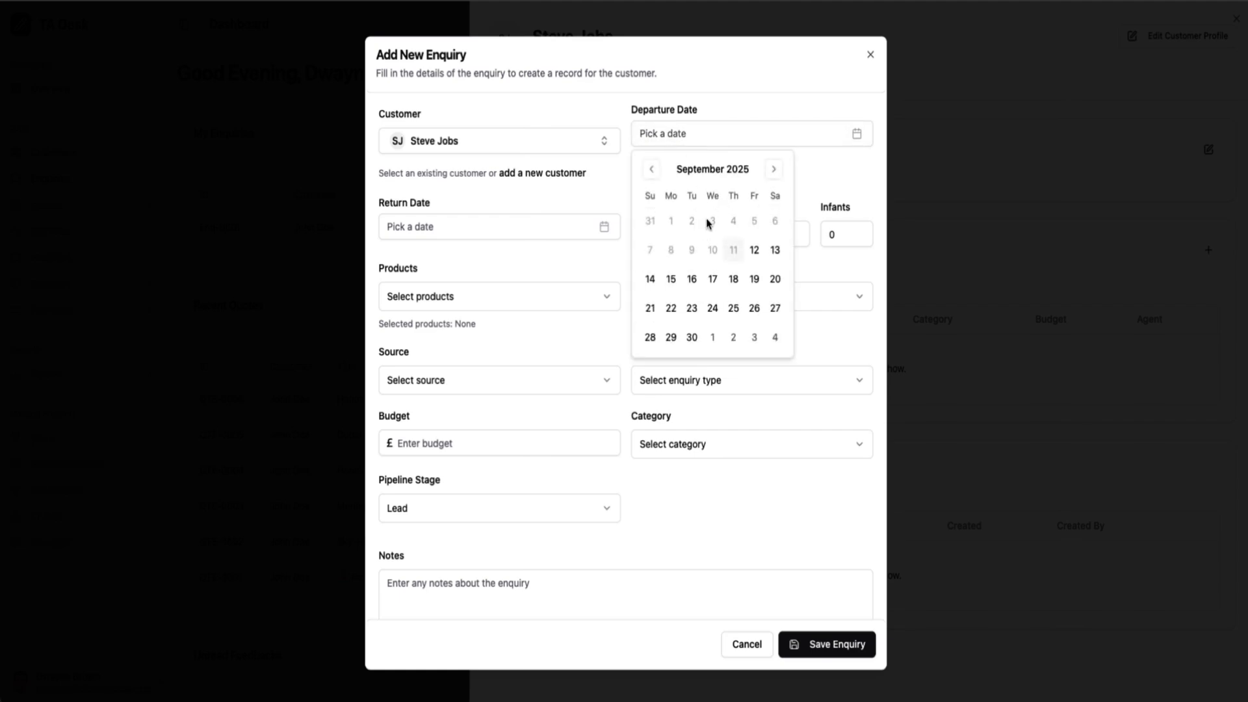
{"action": "left_click", "coordinate": [755, 284]}
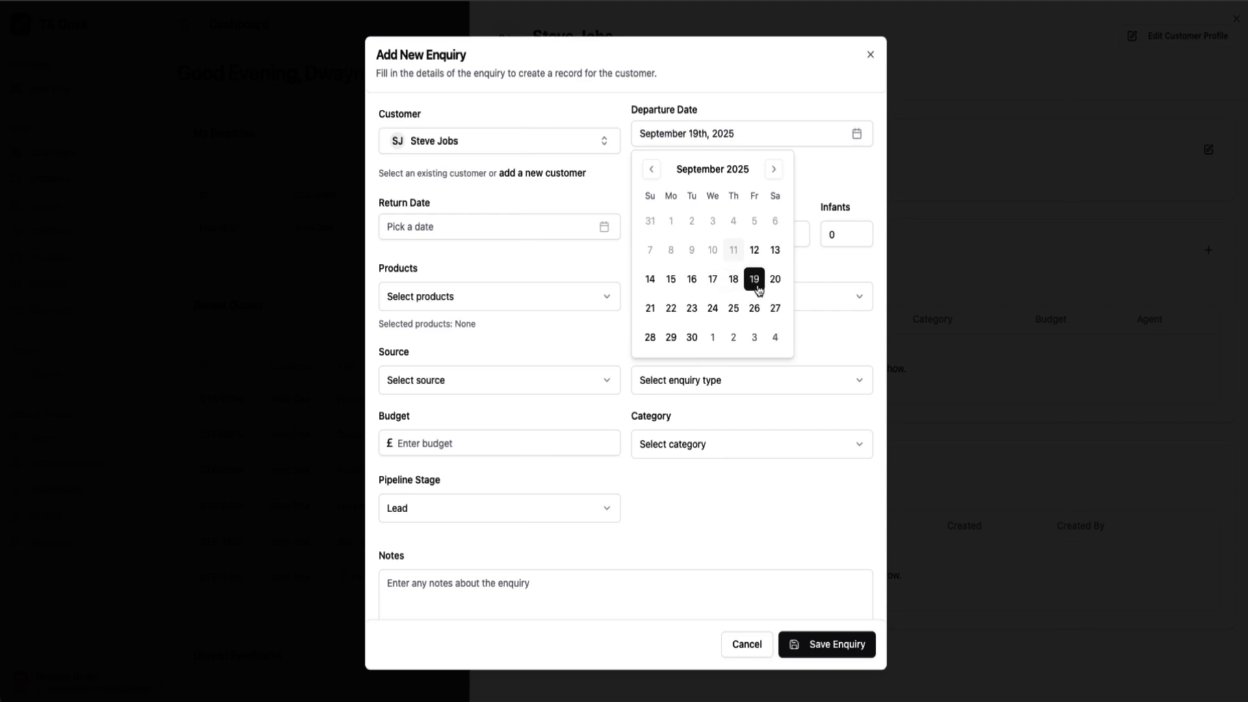
{"action": "left_click", "coordinate": [534, 228]}
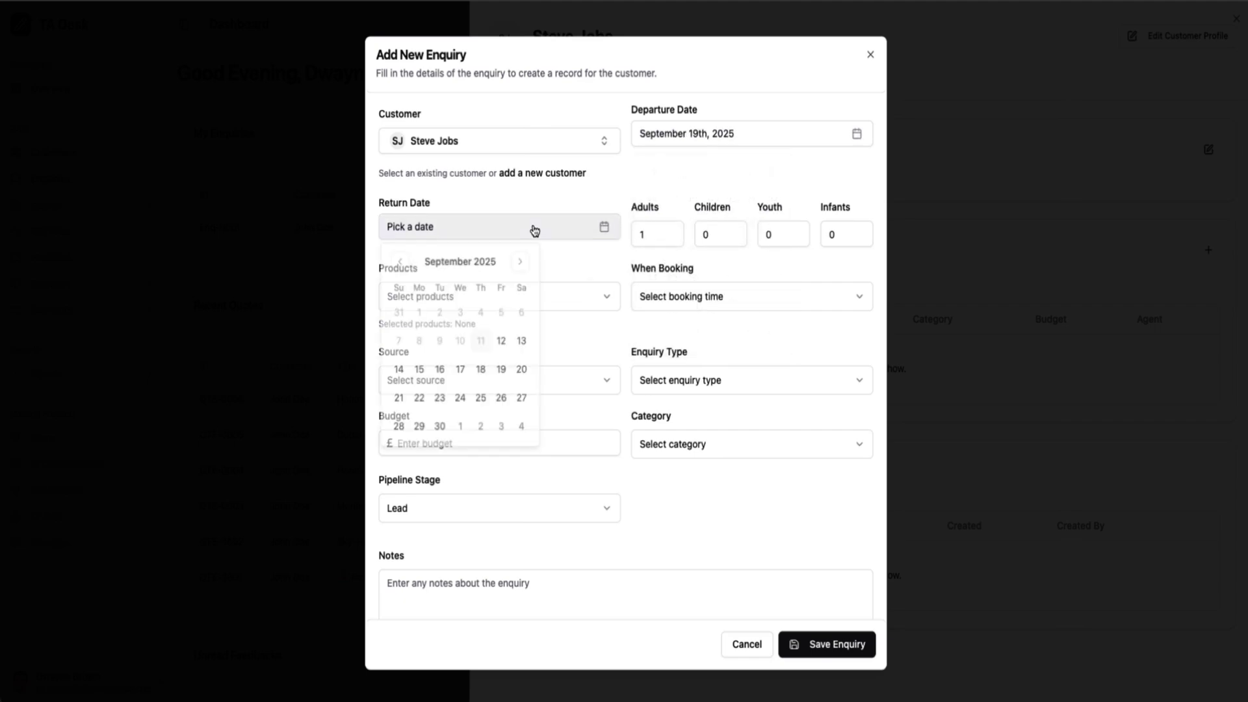
{"action": "left_click", "coordinate": [501, 401]}
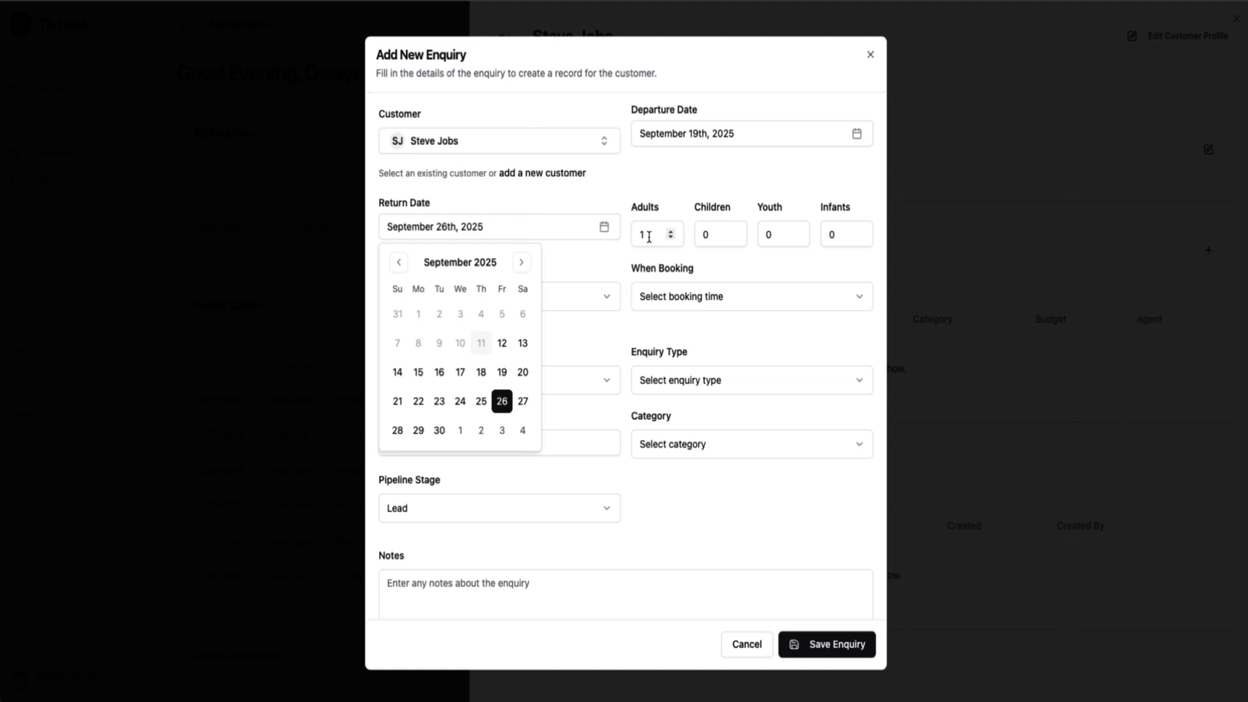
{"action": "left_click", "coordinate": [676, 229]}
Choose City Tour product, This Week booking time, Web enquiry type and City Break category
{"action": "left_click", "coordinate": [529, 308]}
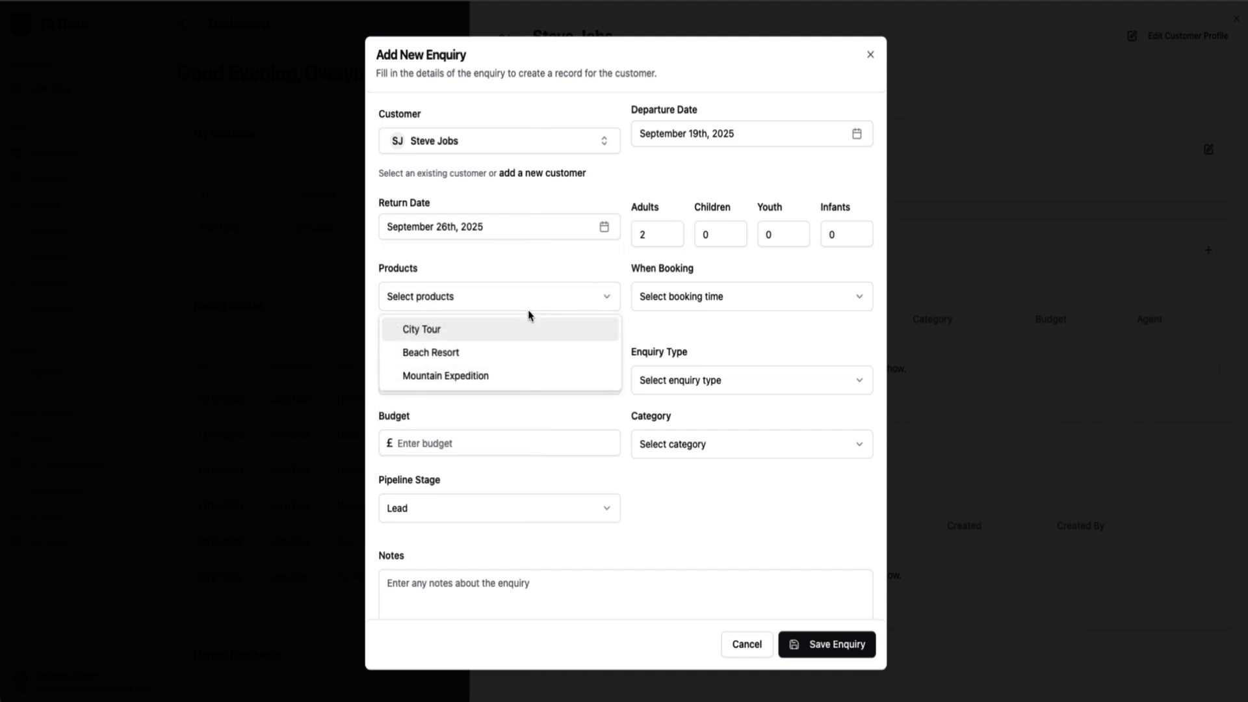
{"action": "left_click", "coordinate": [484, 330]}
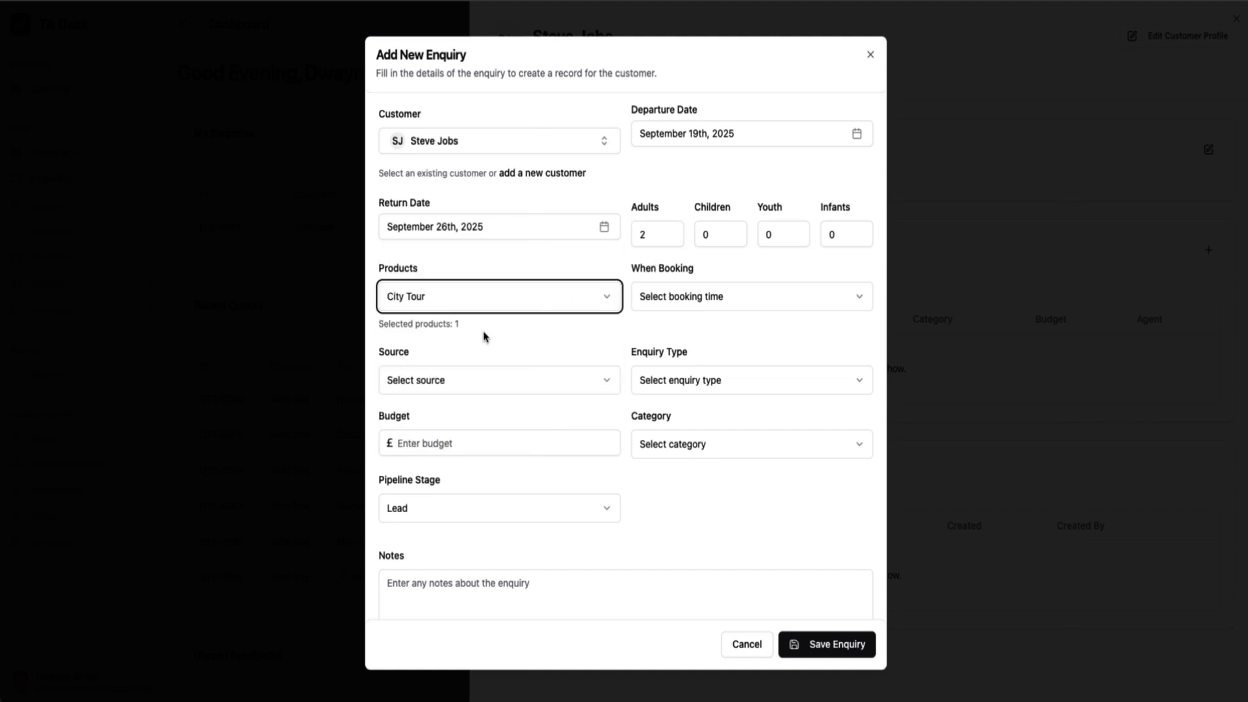
{"action": "left_click", "coordinate": [709, 303]}
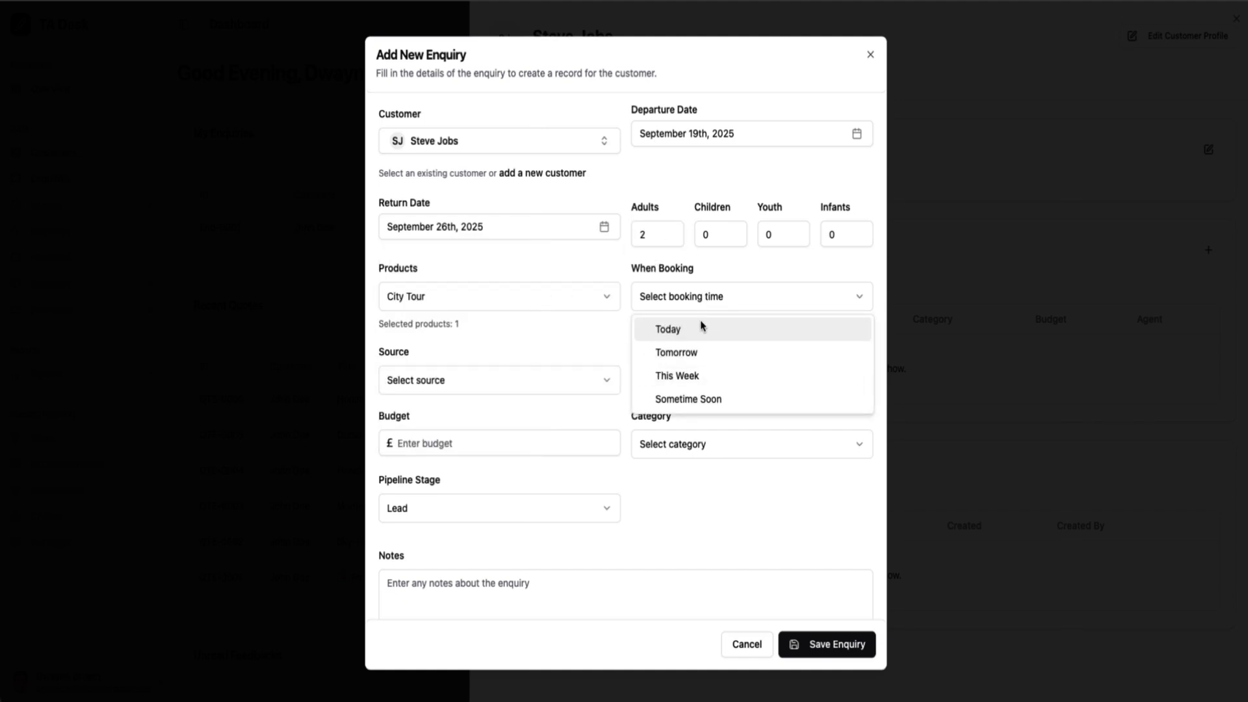
{"action": "left_click", "coordinate": [694, 376]}
{"action": "left_click", "coordinate": [669, 384]}
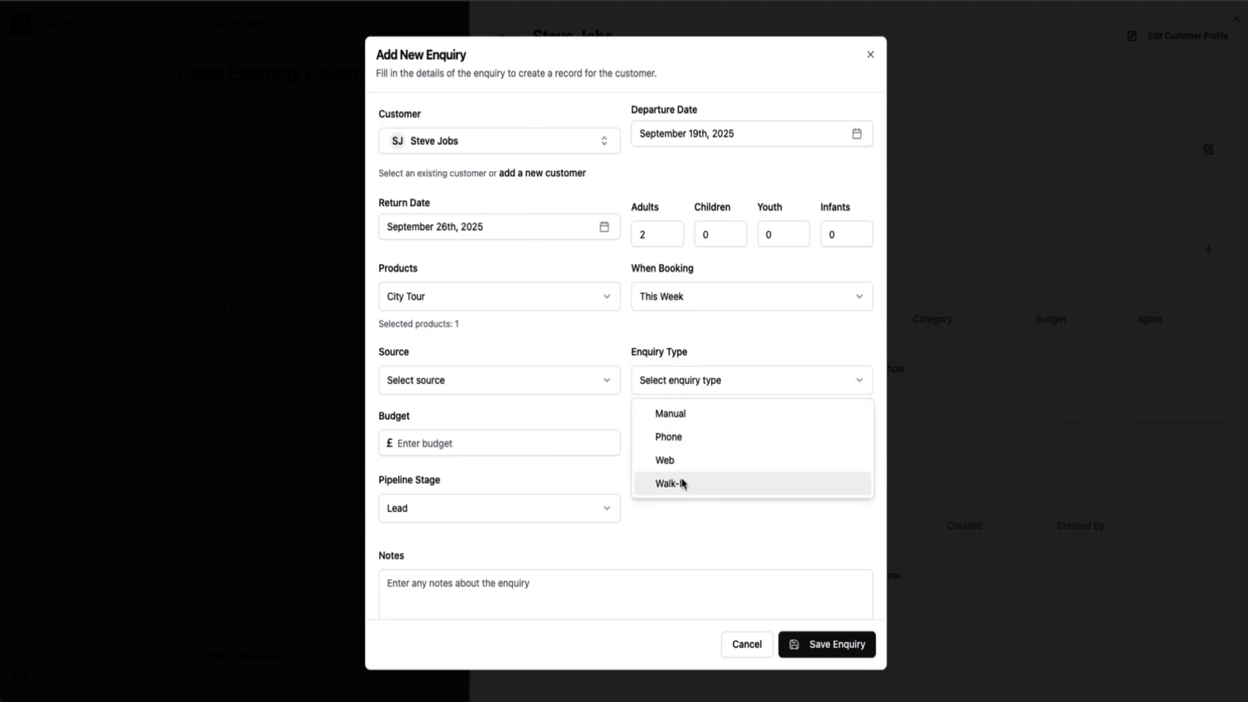
{"action": "left_click", "coordinate": [666, 461]}
{"action": "left_click", "coordinate": [666, 459]}
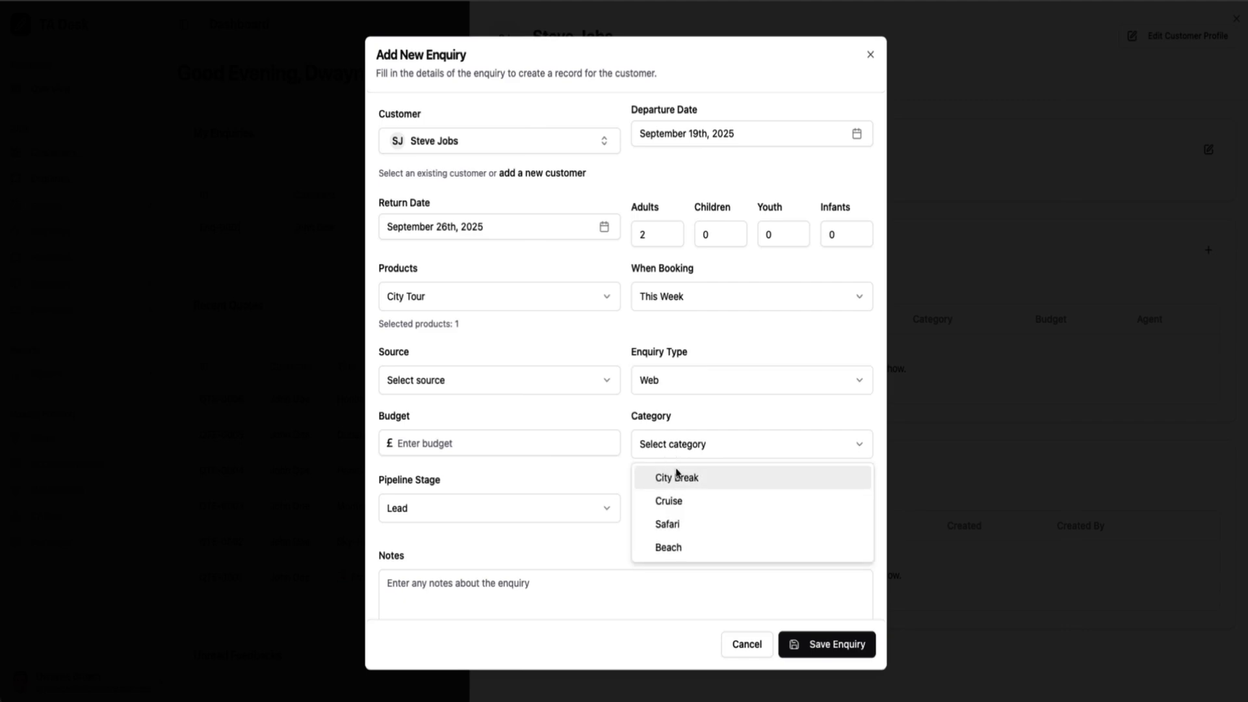
{"action": "left_click", "coordinate": [676, 480]}
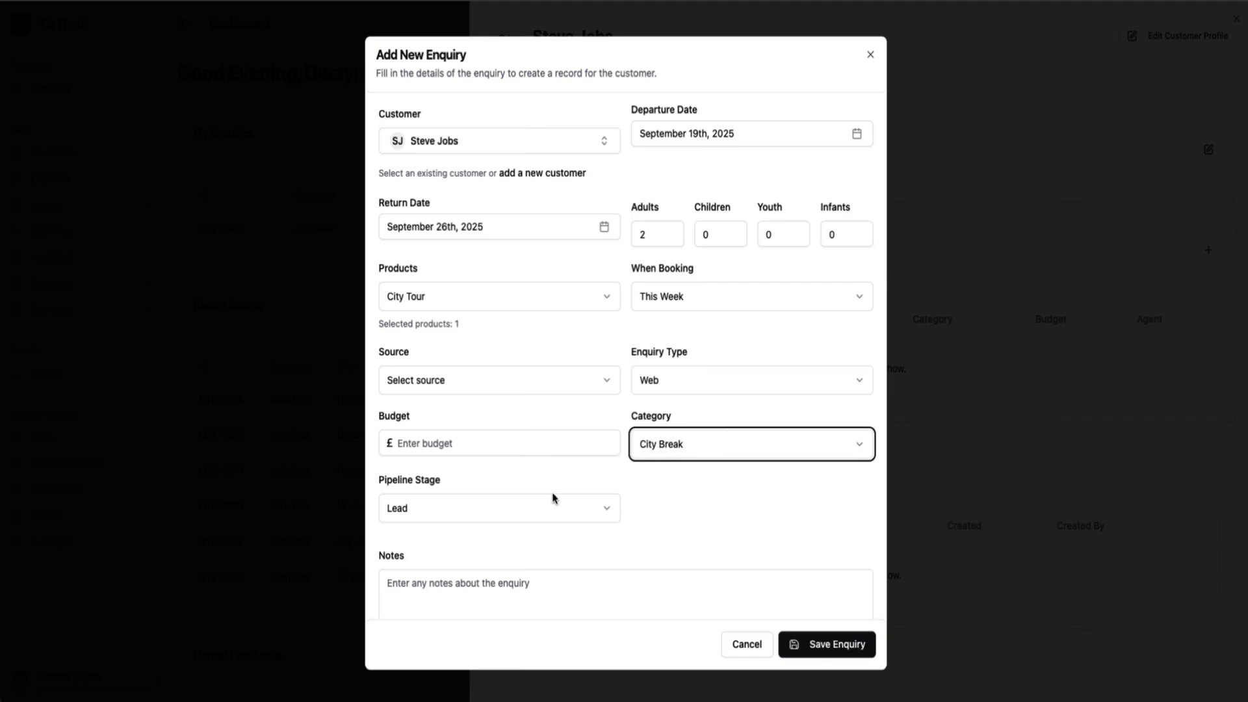
Enter a £1000 budget and scroll over the rest of the enquiry form
{"action": "left_click", "coordinate": [484, 447]}
{"action": "type", "text": "1000"}
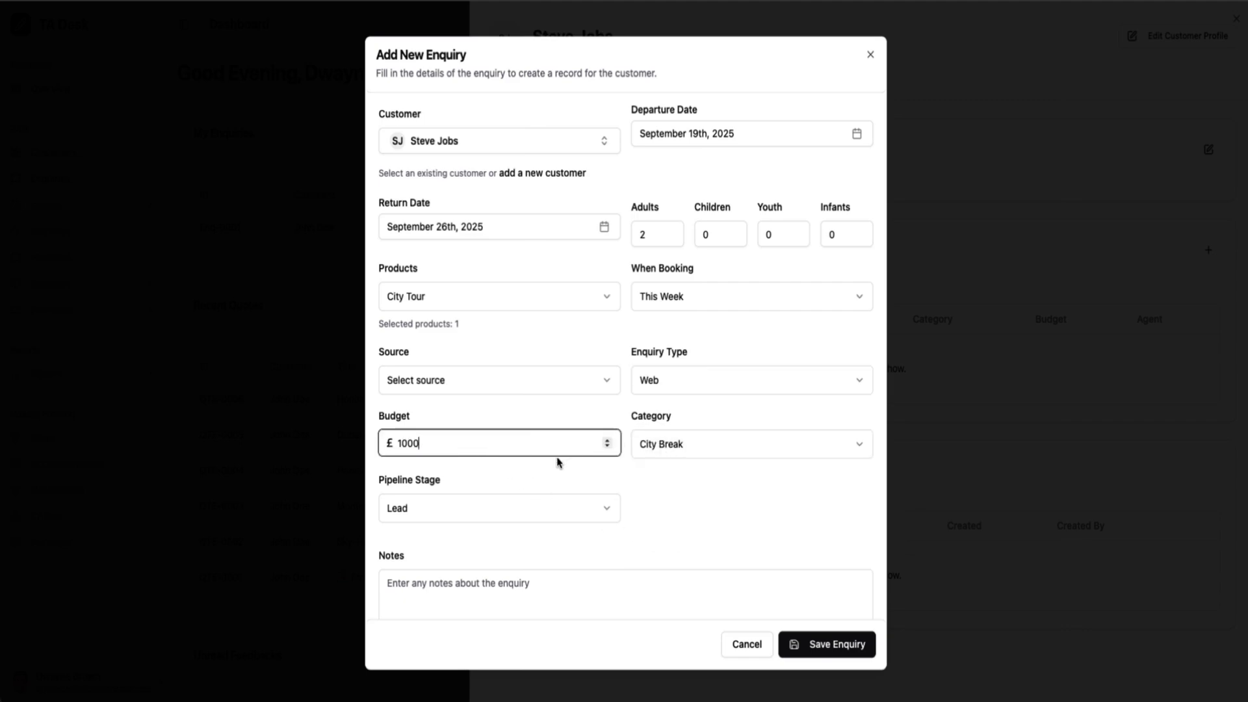
{"action": "left_click", "coordinate": [697, 504]}
{"action": "scroll", "coordinate": [653, 512], "scroll_direction": "down", "scroll_amount": 1}
{"action": "scroll", "coordinate": [653, 512], "scroll_direction": "up", "scroll_amount": 1}
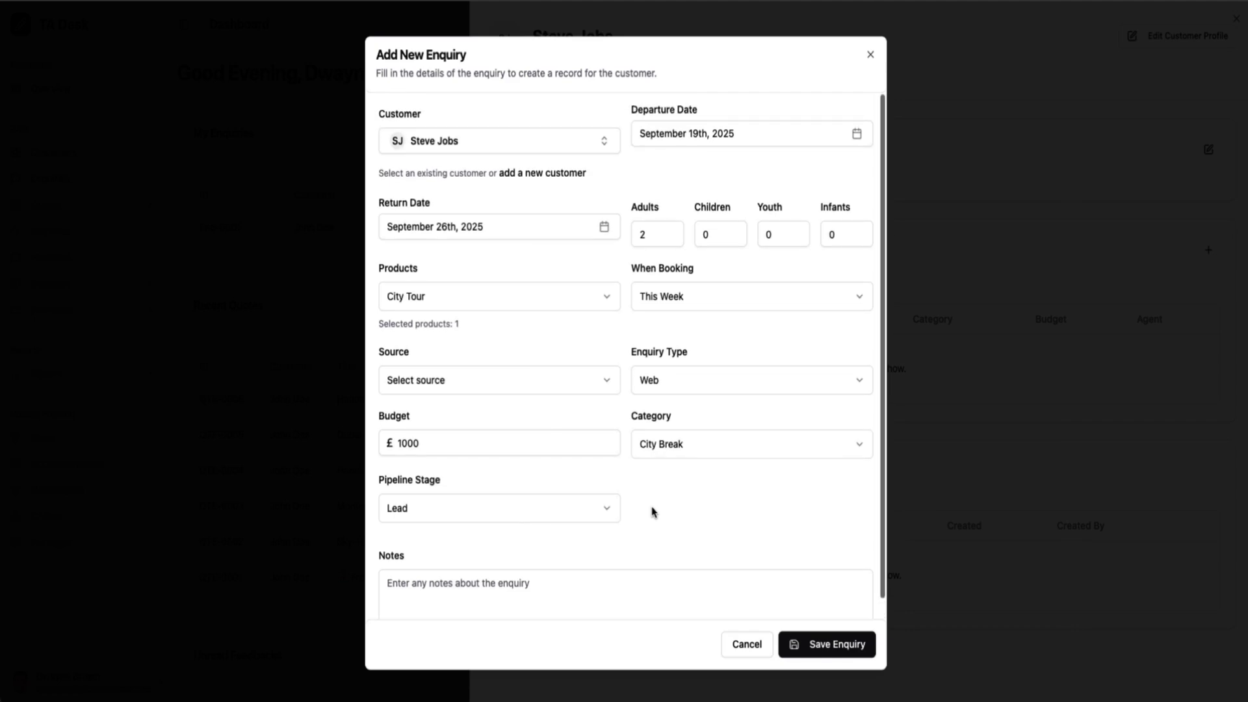
{"action": "scroll", "coordinate": [652, 510], "scroll_direction": "down", "scroll_amount": 1}
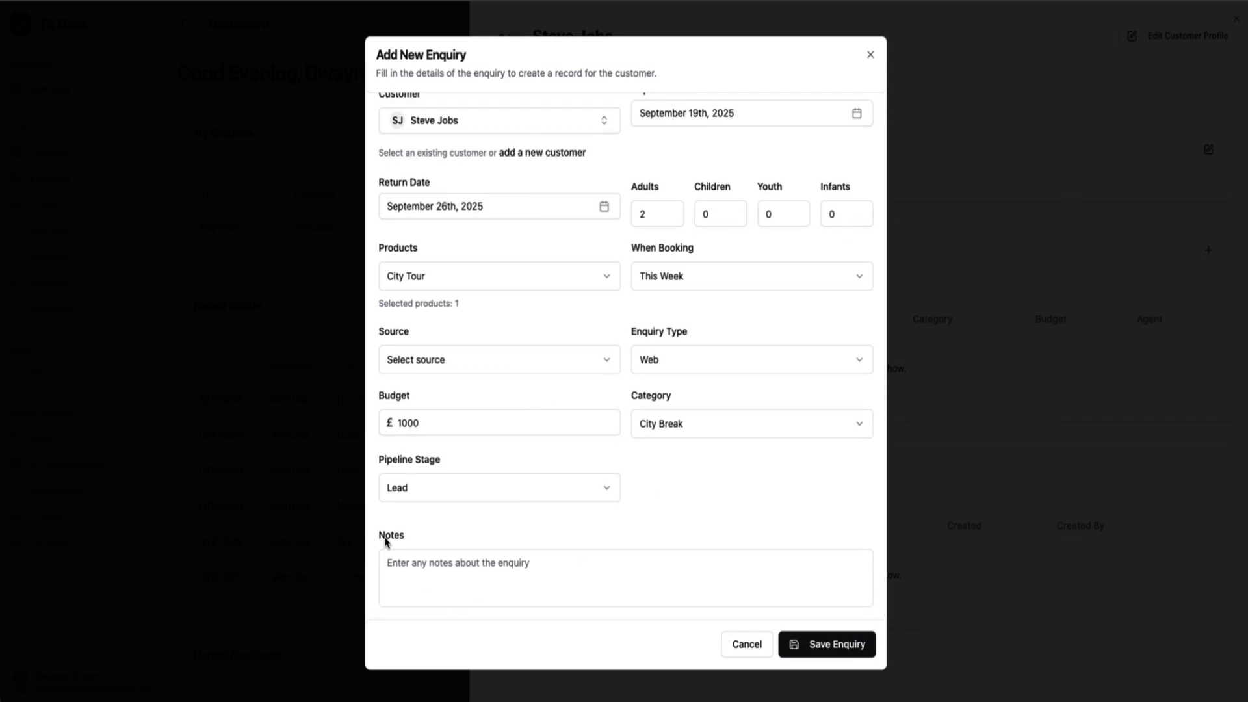
{"action": "left_click_drag", "start_coordinate": [381, 540], "coordinate": [413, 540]}
{"action": "left_click", "coordinate": [736, 522]}
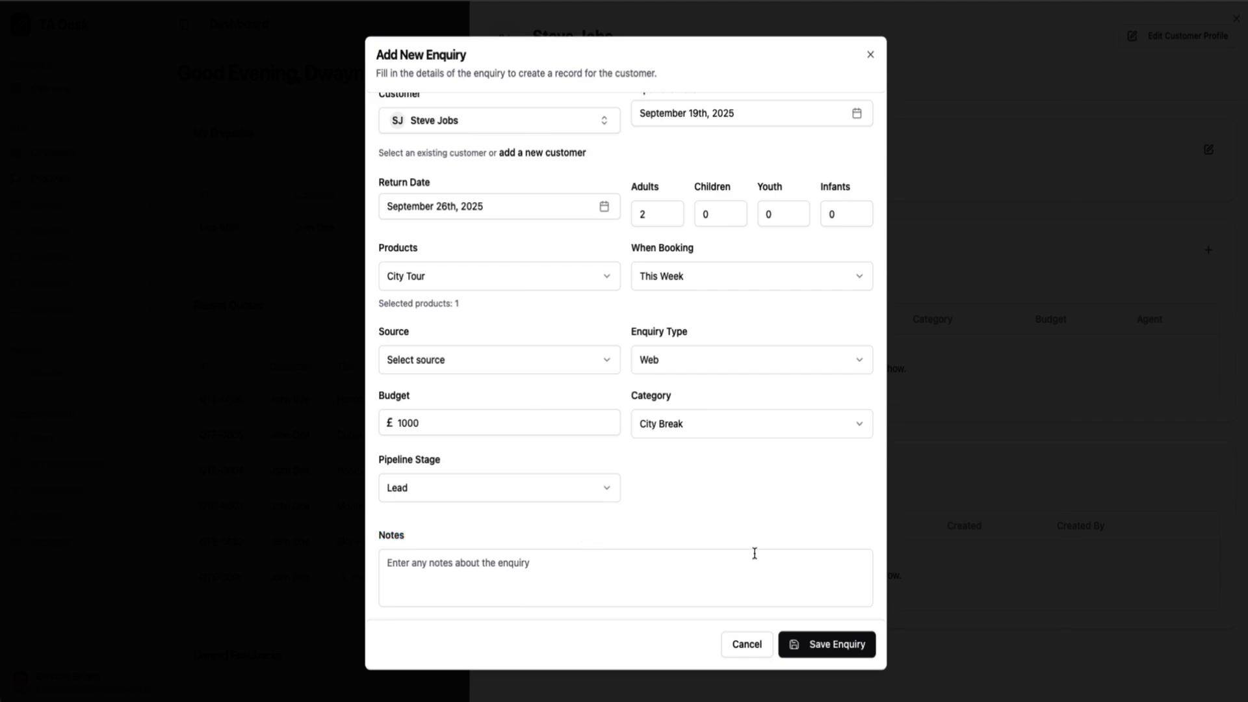
{"action": "left_click", "coordinate": [829, 646]}
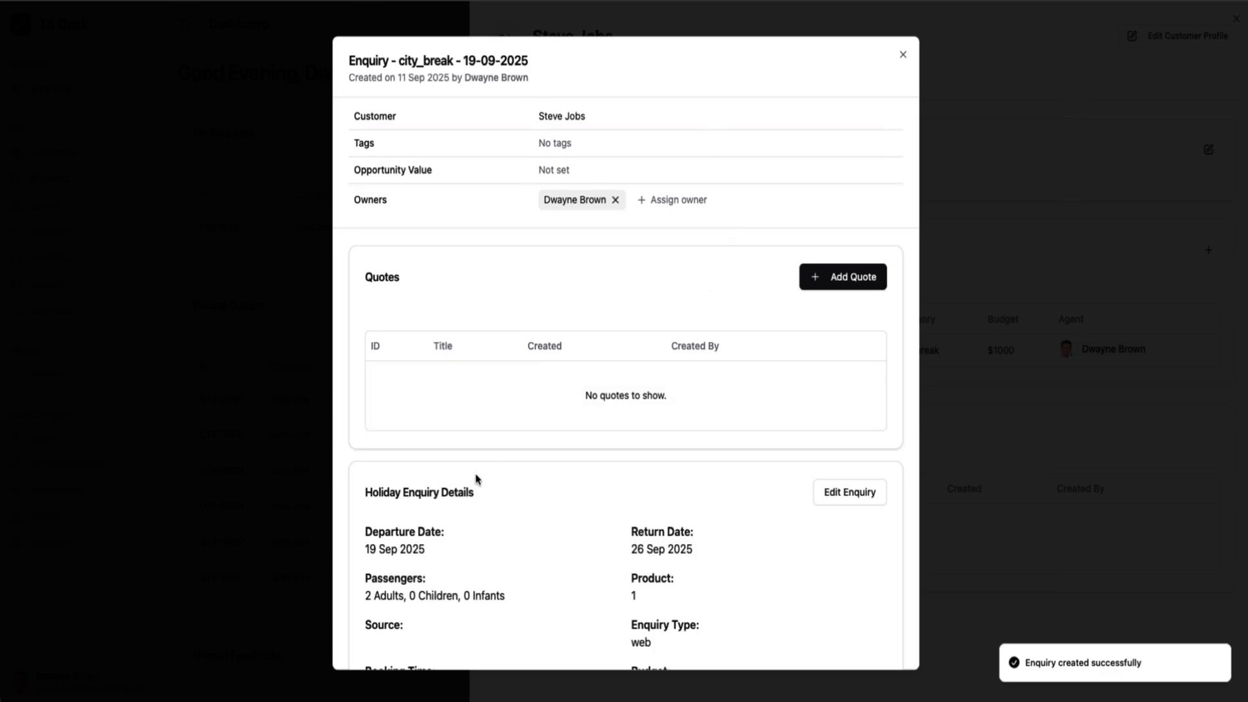
{"action": "scroll", "coordinate": [475, 479], "scroll_direction": "down", "scroll_amount": 5}
{"action": "scroll", "coordinate": [475, 479], "scroll_direction": "up", "scroll_amount": 5}
{"action": "scroll", "coordinate": [475, 479], "scroll_direction": "down", "scroll_amount": 5}
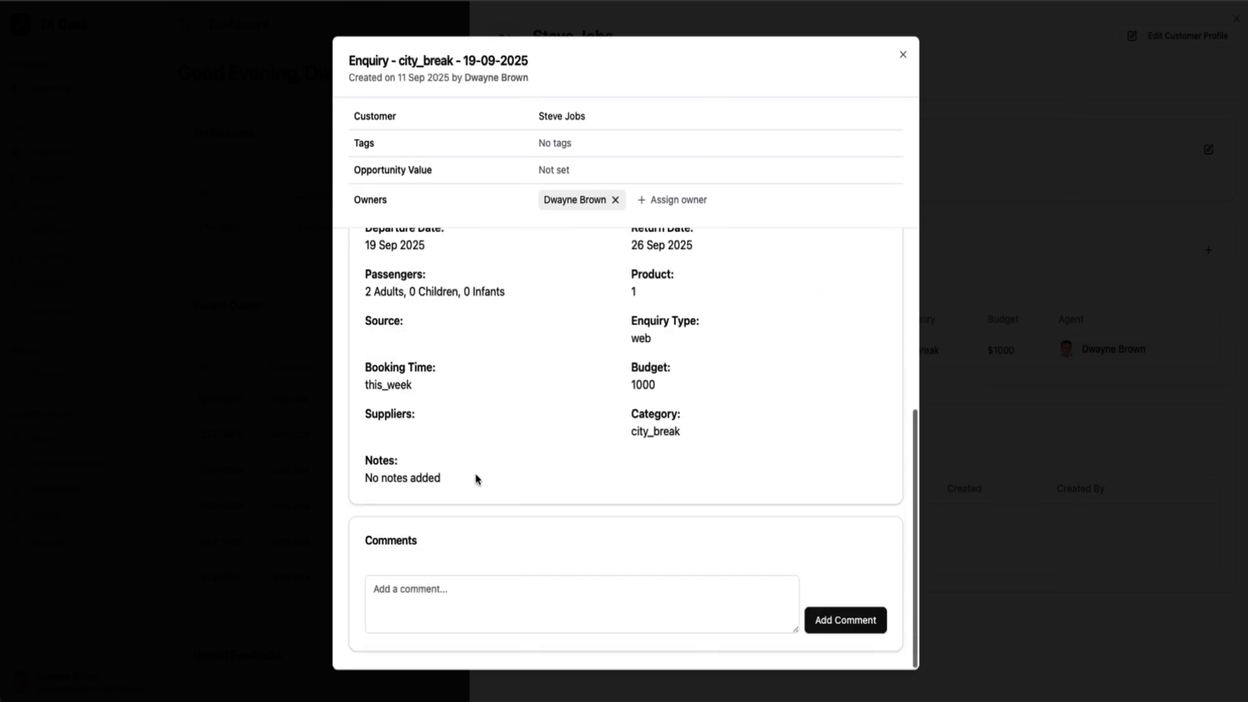
{"action": "scroll", "coordinate": [475, 479], "scroll_direction": "up", "scroll_amount": 5}
{"action": "scroll", "coordinate": [475, 479], "scroll_direction": "down", "scroll_amount": 5}
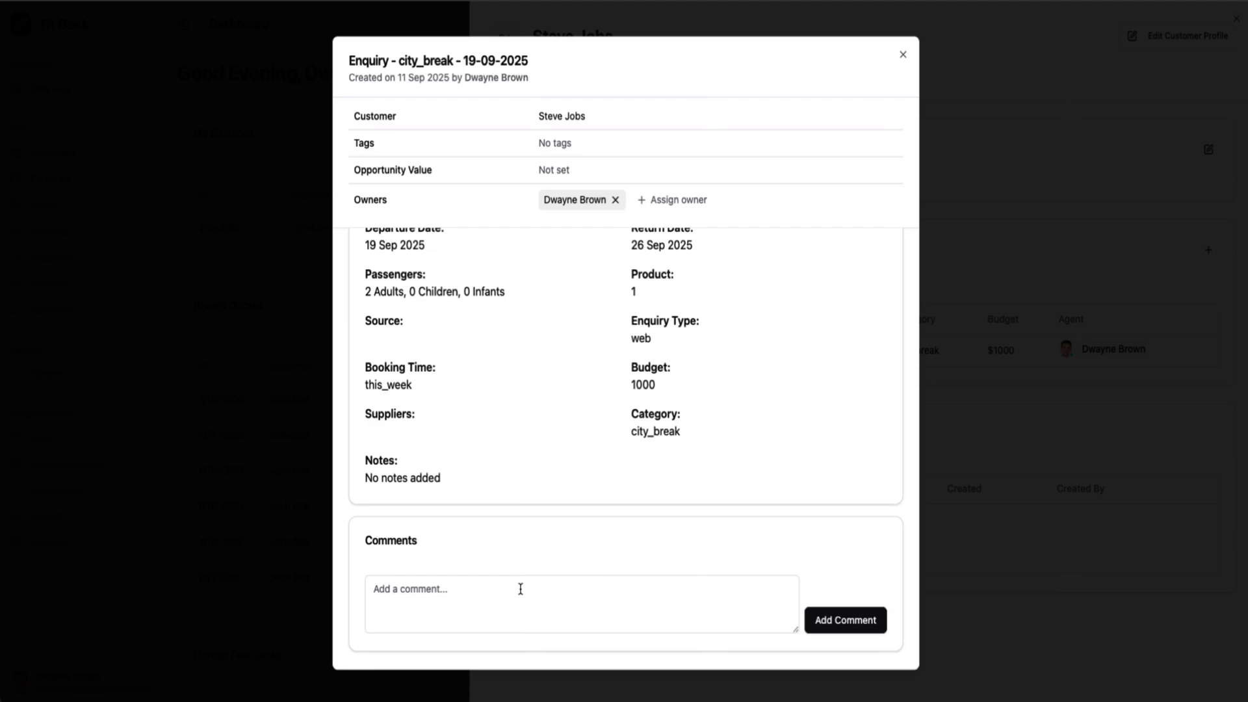
{"action": "scroll", "coordinate": [636, 566], "scroll_direction": "up", "scroll_amount": 5}
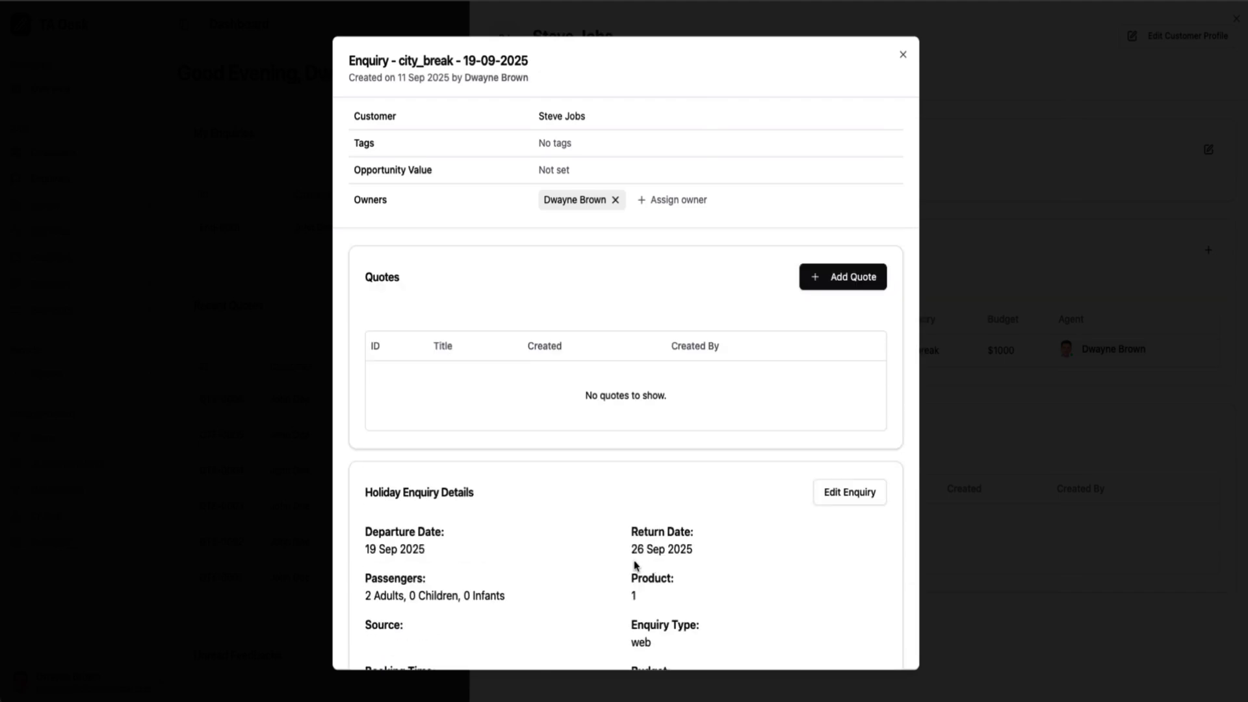
Start a new quote, paste the two-flight PNR, set 2 adults and build draft QTE-0007
{"action": "left_click", "coordinate": [861, 290]}
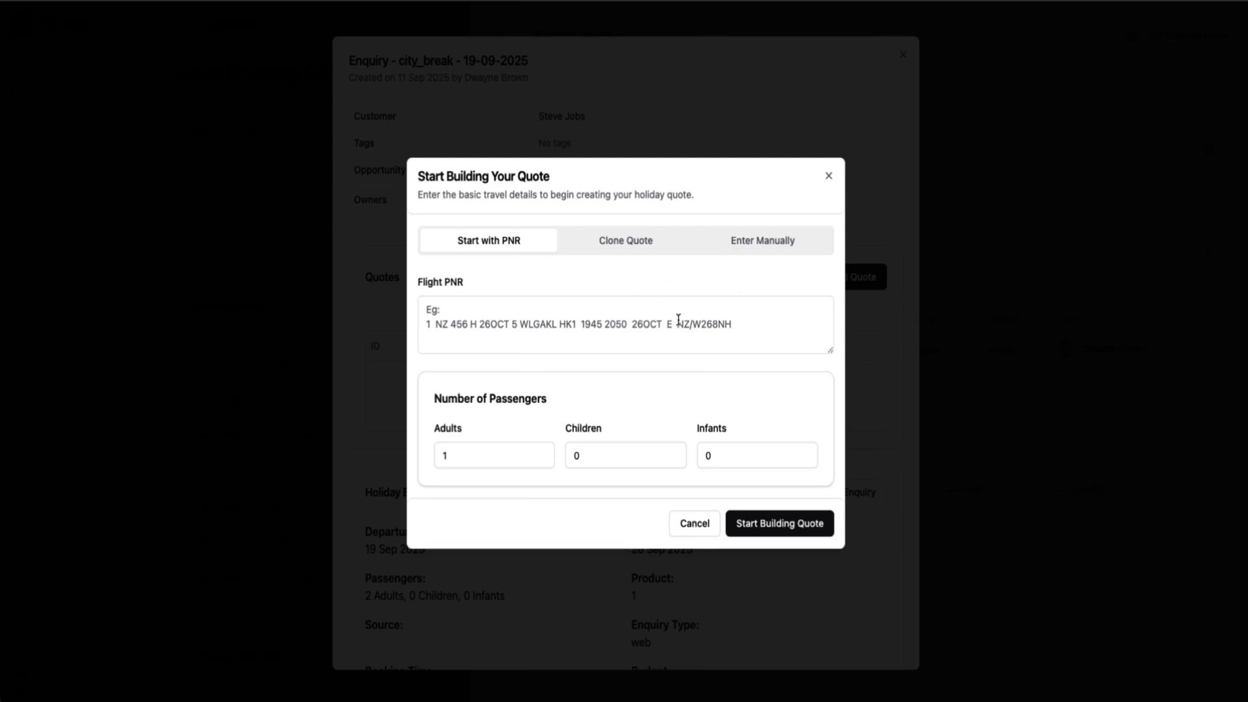
{"action": "left_click", "coordinate": [629, 318]}
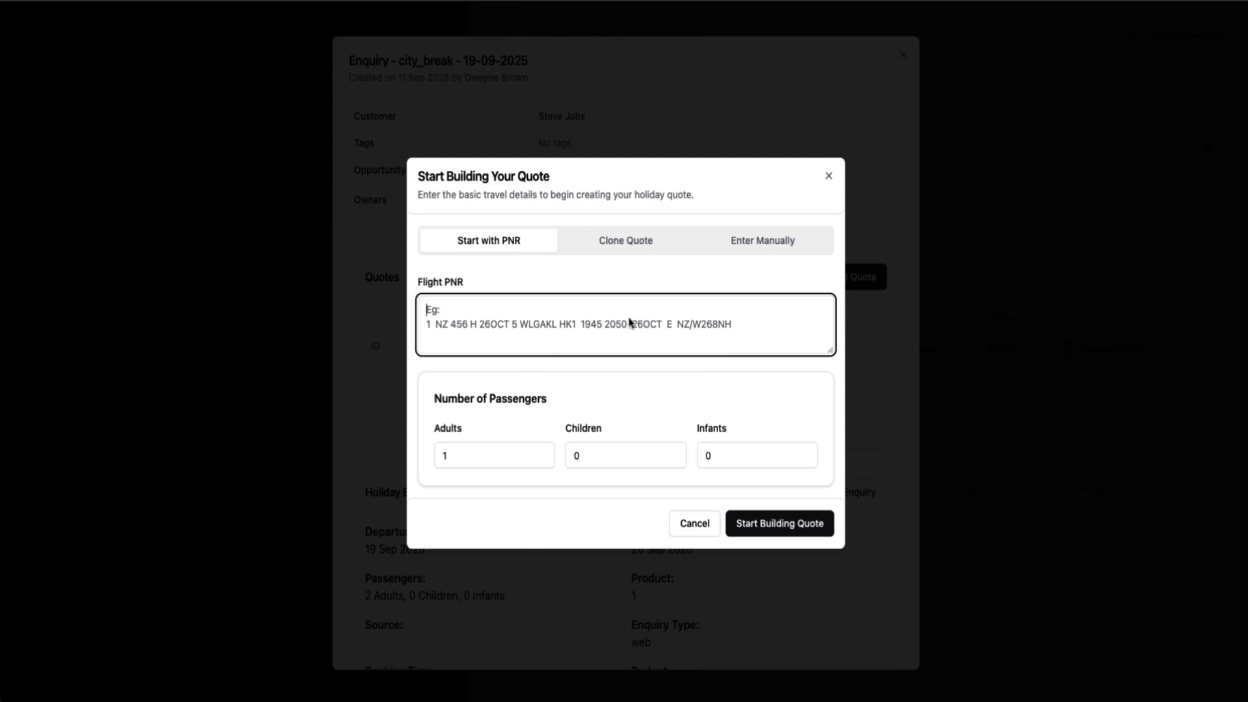
{"action": "key", "text": "super+shift+v"}
{"action": "key", "text": "Return"}
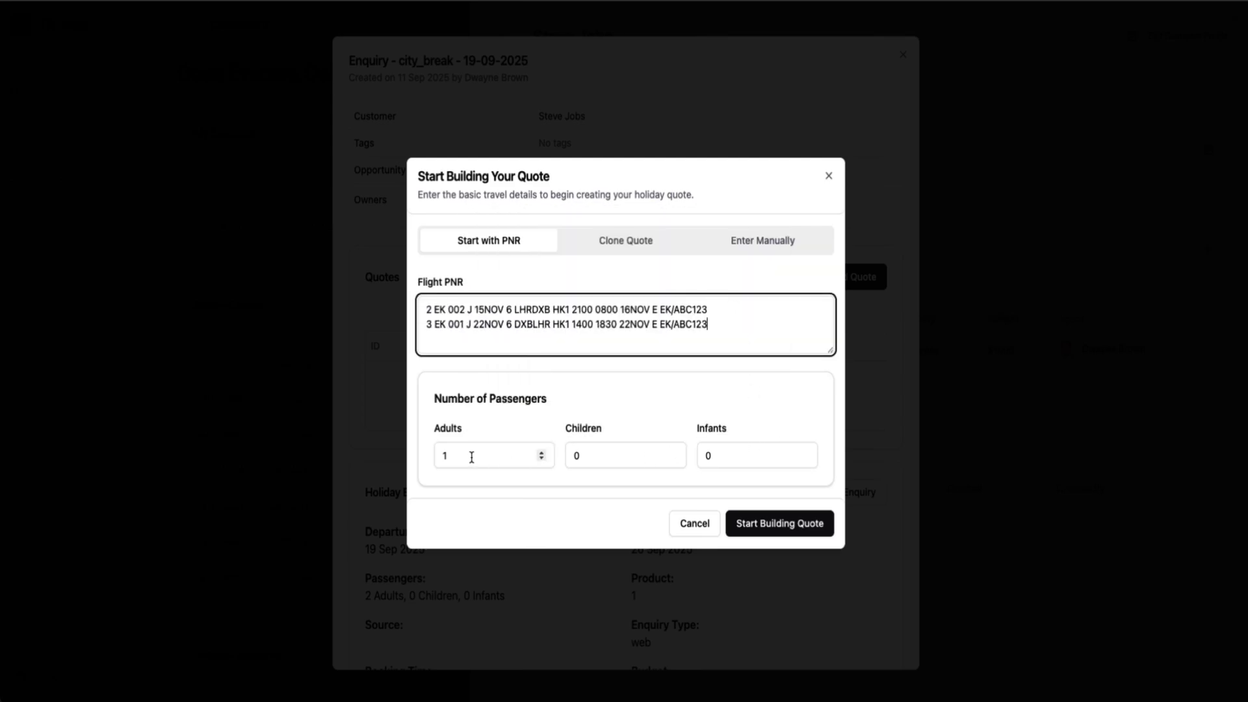
{"action": "left_click", "coordinate": [540, 452]}
{"action": "key", "text": "Tab"}
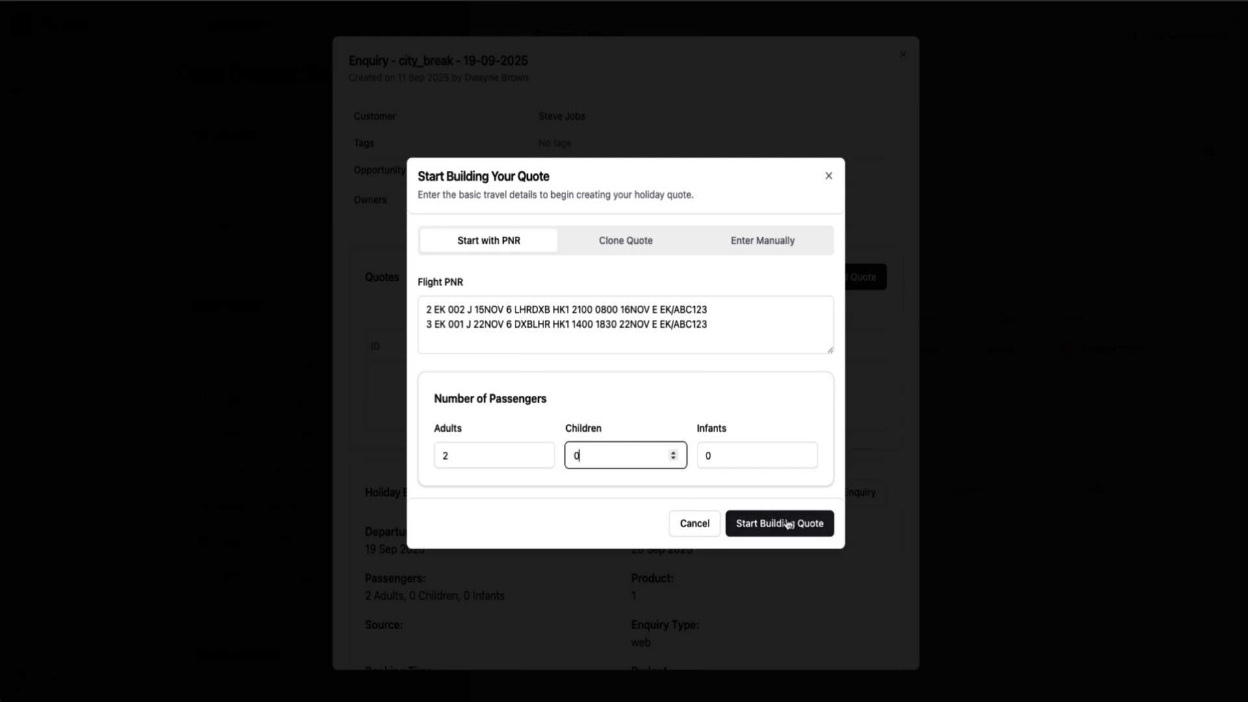
{"action": "left_click", "coordinate": [790, 526]}
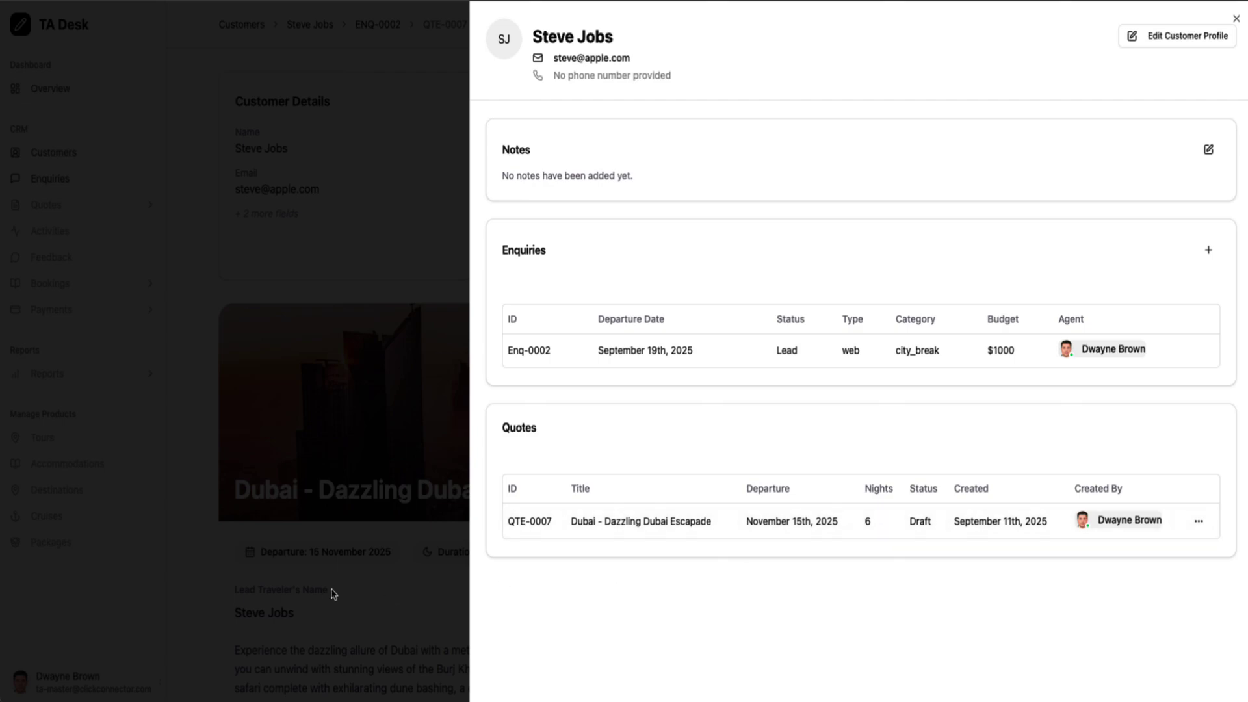
Close the customer panel and scroll down to the EK 2 and EK 1 Emirates flights
{"action": "left_click", "coordinate": [350, 615]}
{"action": "scroll", "coordinate": [611, 457], "scroll_direction": "down", "scroll_amount": 10}
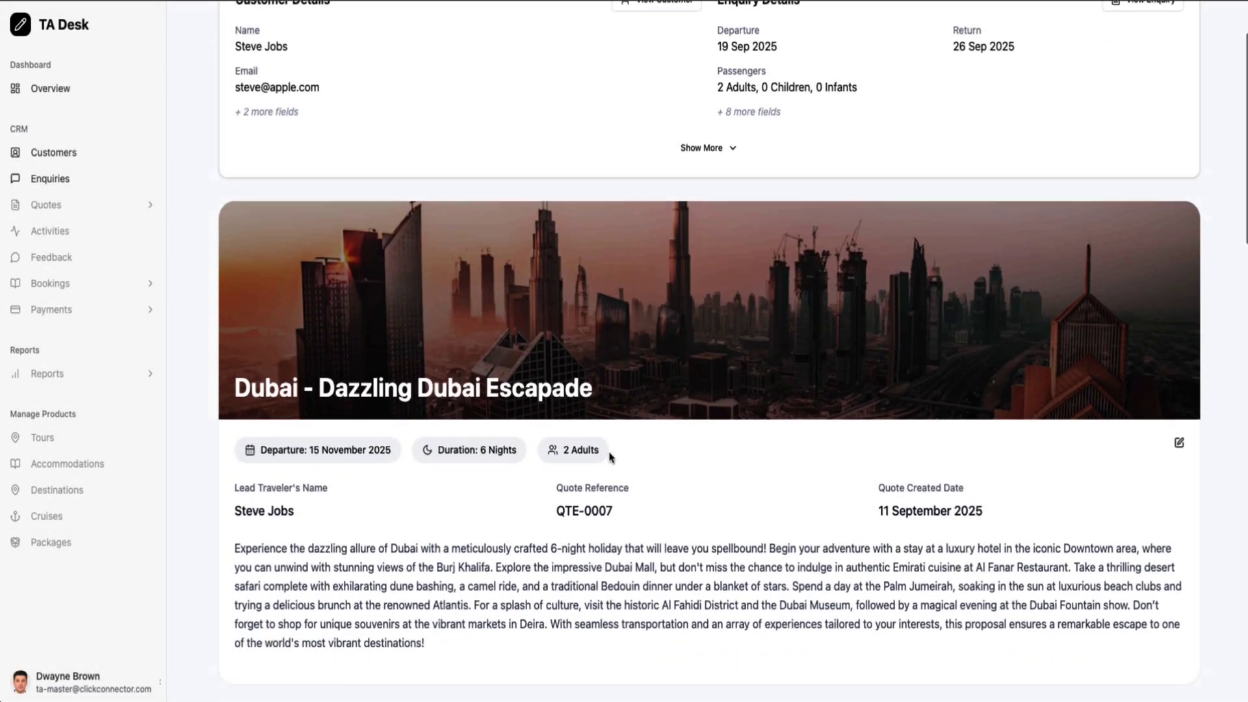
{"action": "scroll", "coordinate": [611, 457], "scroll_direction": "up", "scroll_amount": 8}
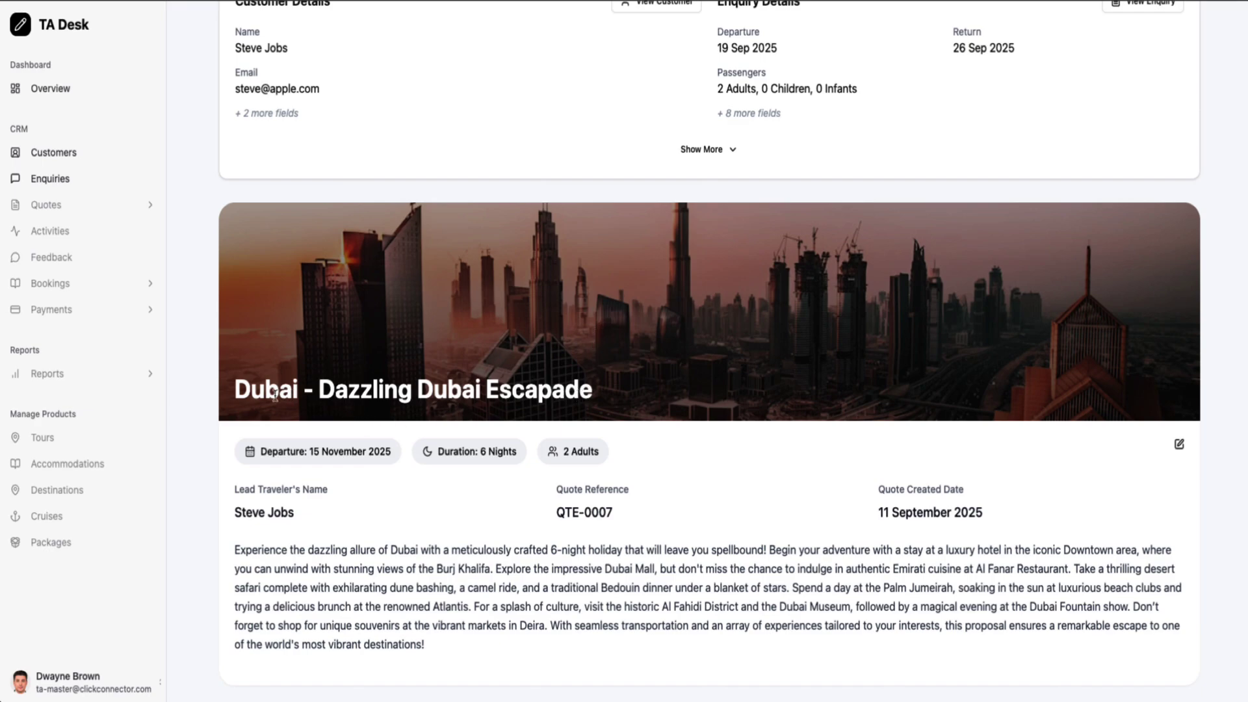
{"action": "scroll", "coordinate": [350, 384], "scroll_direction": "down", "scroll_amount": 2}
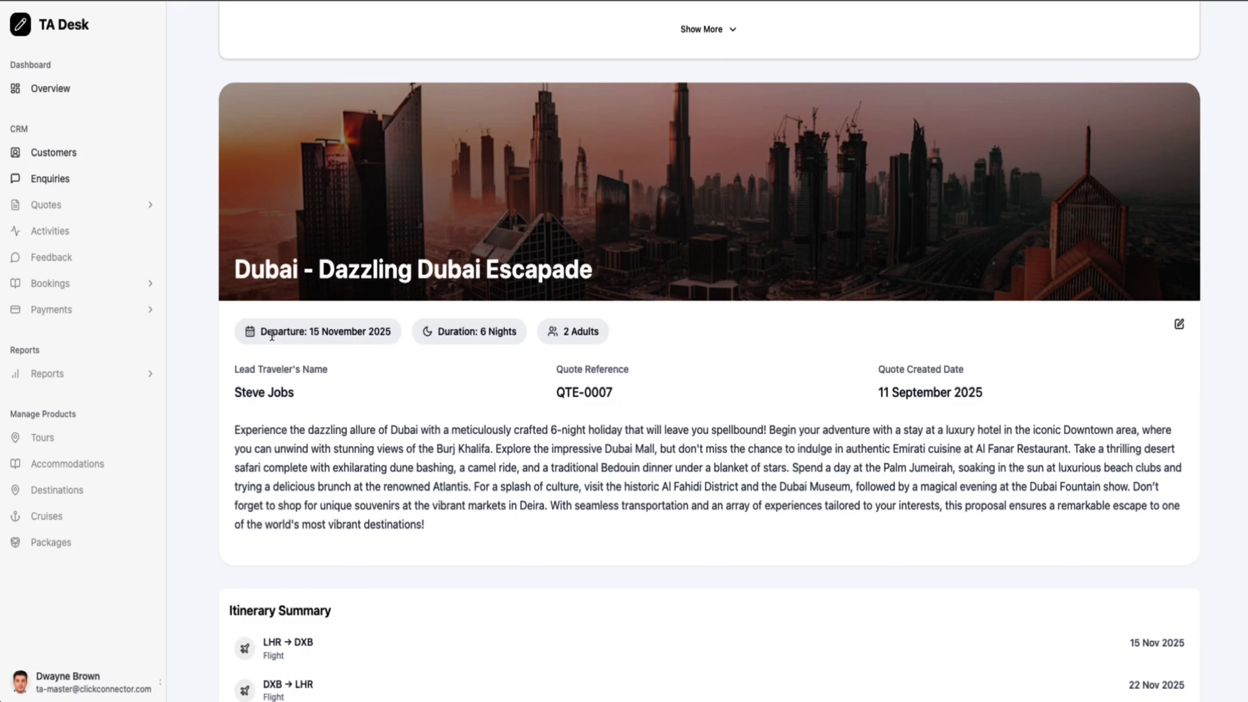
{"action": "scroll", "coordinate": [568, 352], "scroll_direction": "down", "scroll_amount": 2}
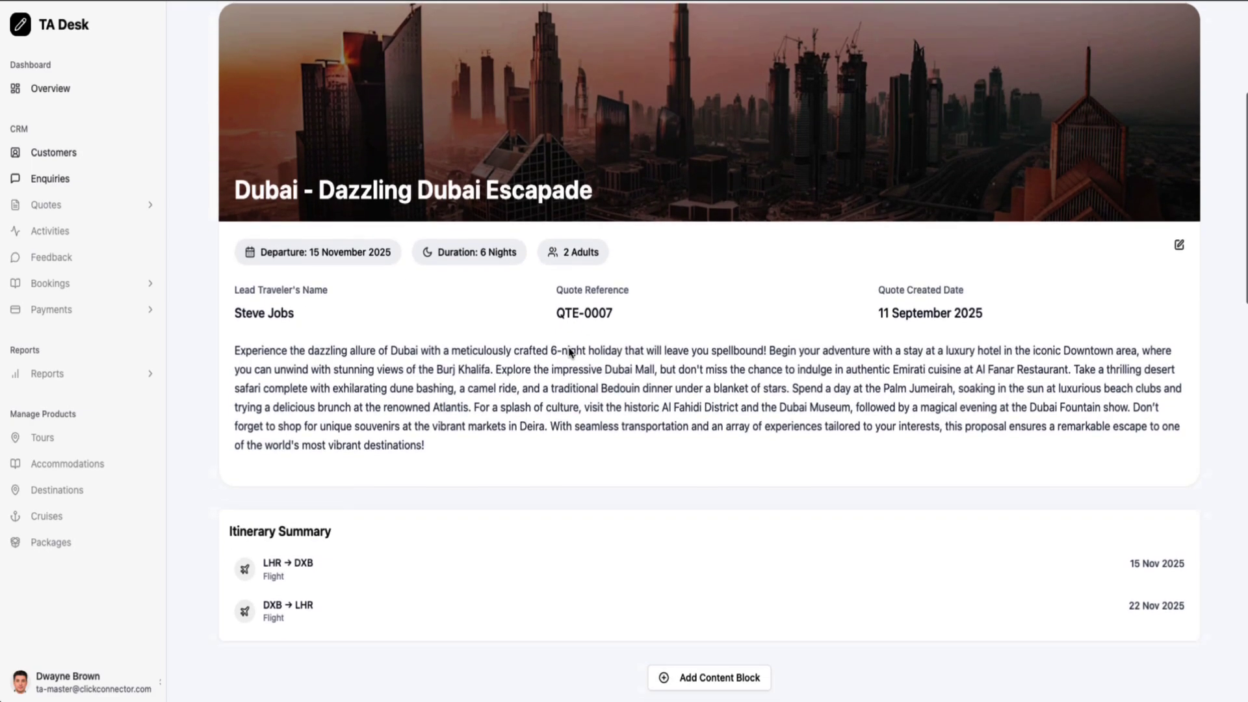
{"action": "scroll", "coordinate": [572, 288], "scroll_direction": "down", "scroll_amount": 2}
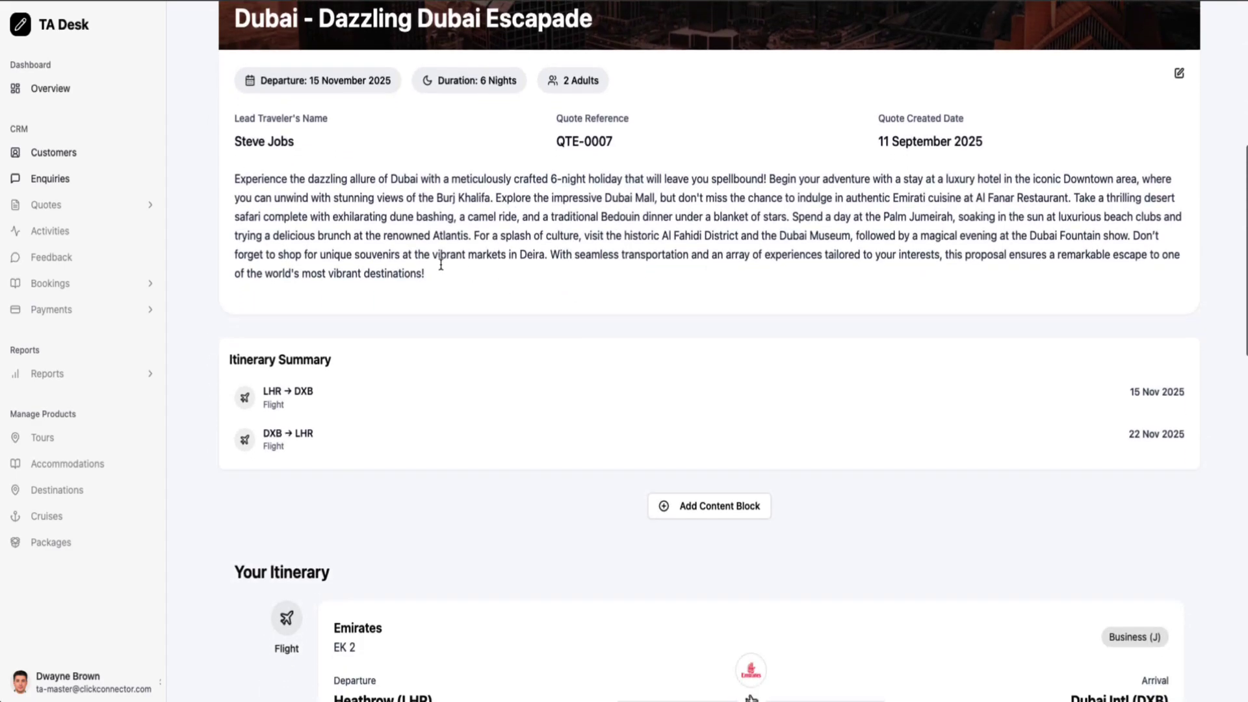
{"action": "left_click_drag", "start_coordinate": [236, 181], "coordinate": [447, 281]}
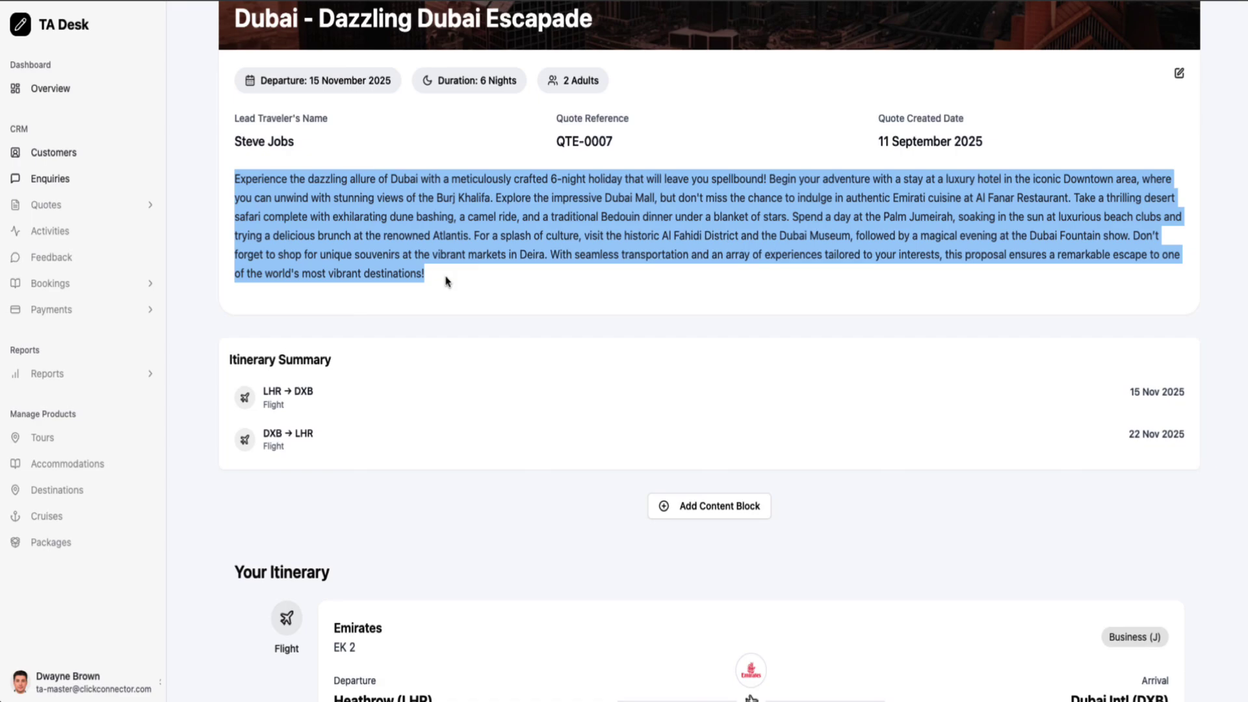
{"action": "scroll", "coordinate": [446, 281], "scroll_direction": "down", "scroll_amount": 7}
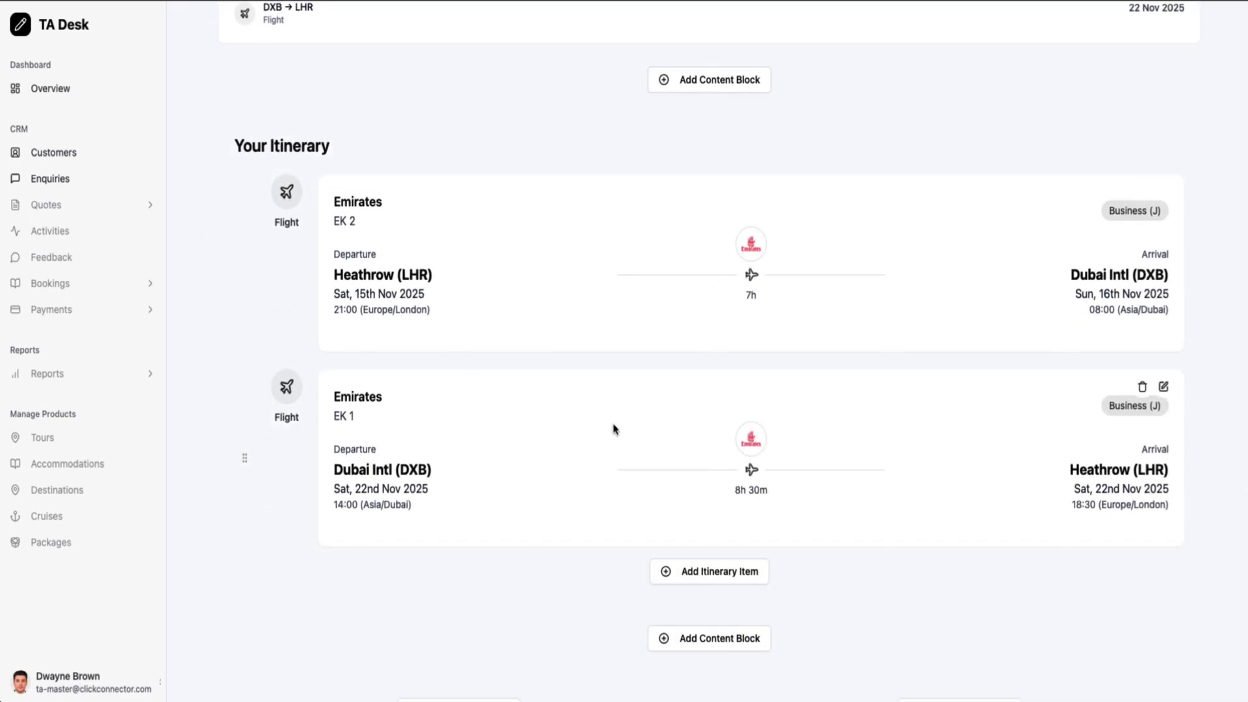
{"action": "scroll", "coordinate": [613, 429], "scroll_direction": "down", "scroll_amount": 1}
{"action": "scroll", "coordinate": [613, 429], "scroll_direction": "down", "scroll_amount": 7}
{"action": "scroll", "coordinate": [613, 429], "scroll_direction": "up", "scroll_amount": 9}
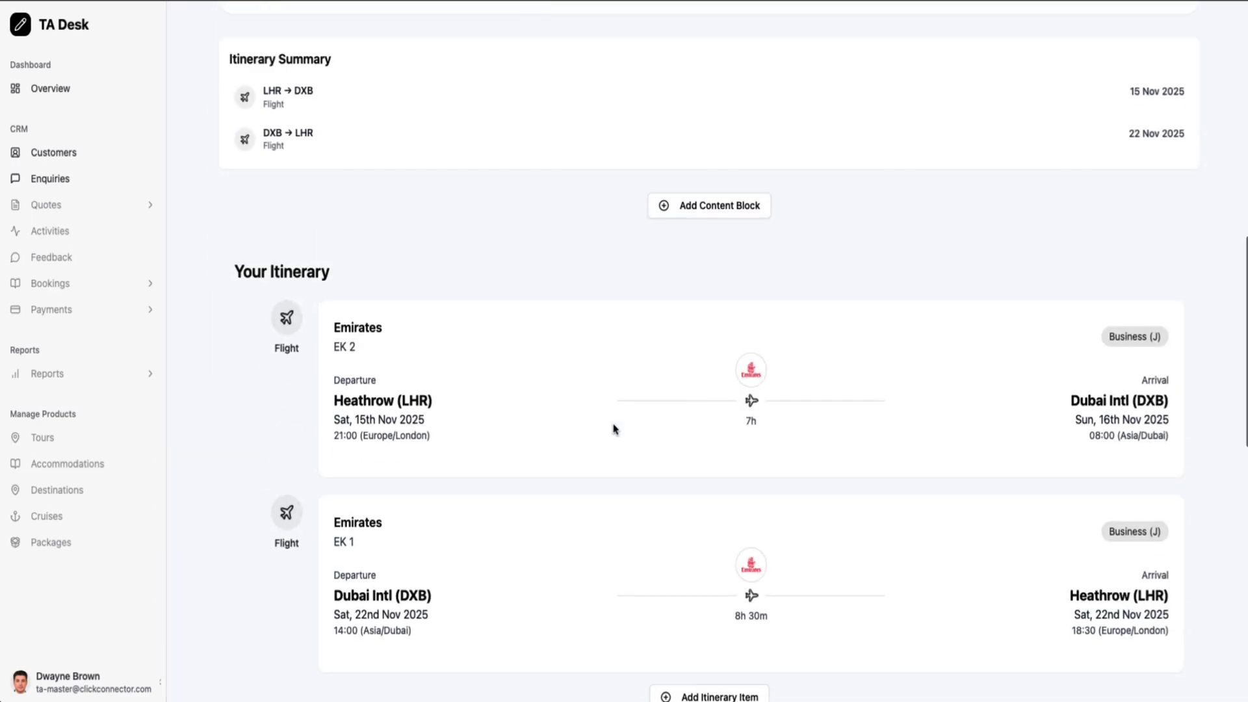
{"action": "scroll", "coordinate": [613, 429], "scroll_direction": "down", "scroll_amount": 3}
{"action": "scroll", "coordinate": [613, 429], "scroll_direction": "up", "scroll_amount": 2}
{"action": "scroll", "coordinate": [613, 429], "scroll_direction": "down", "scroll_amount": 2}
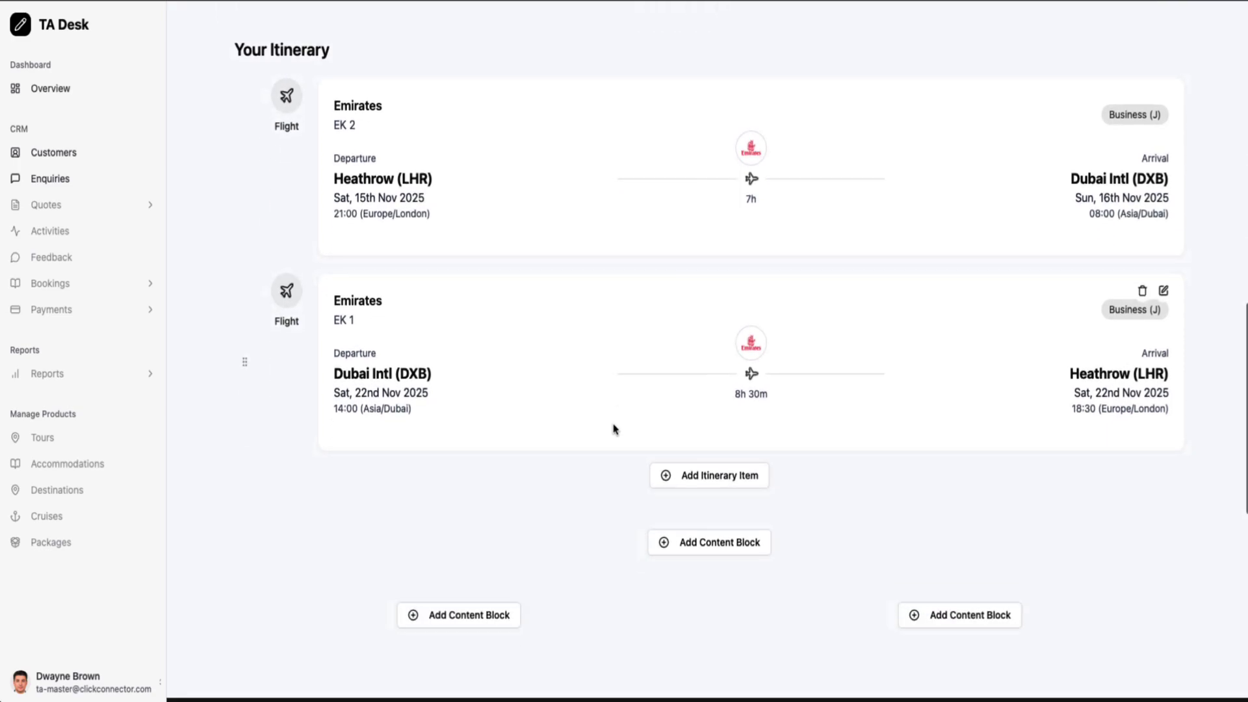
{"action": "scroll", "coordinate": [612, 429], "scroll_direction": "down", "scroll_amount": 1}
Add a hotel itinerary item for Sheraton Dubai Creek Hotel & Towers
{"action": "left_click", "coordinate": [718, 435]}
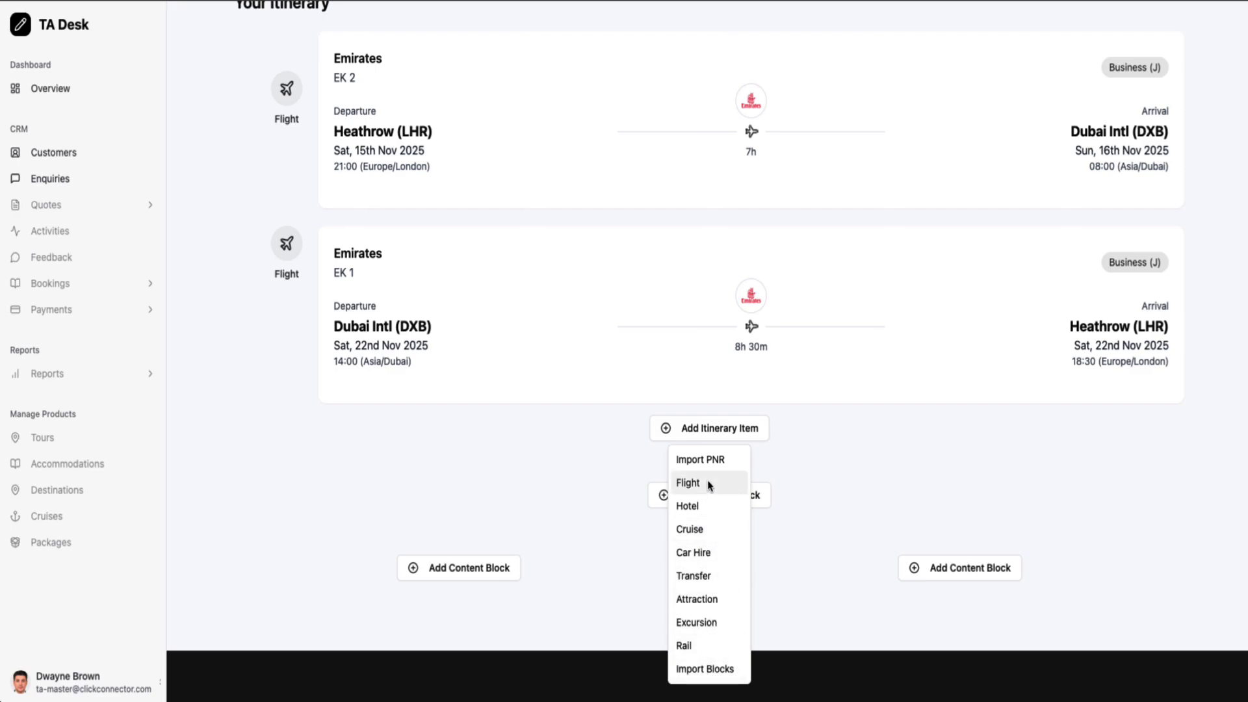
{"action": "left_click", "coordinate": [704, 504]}
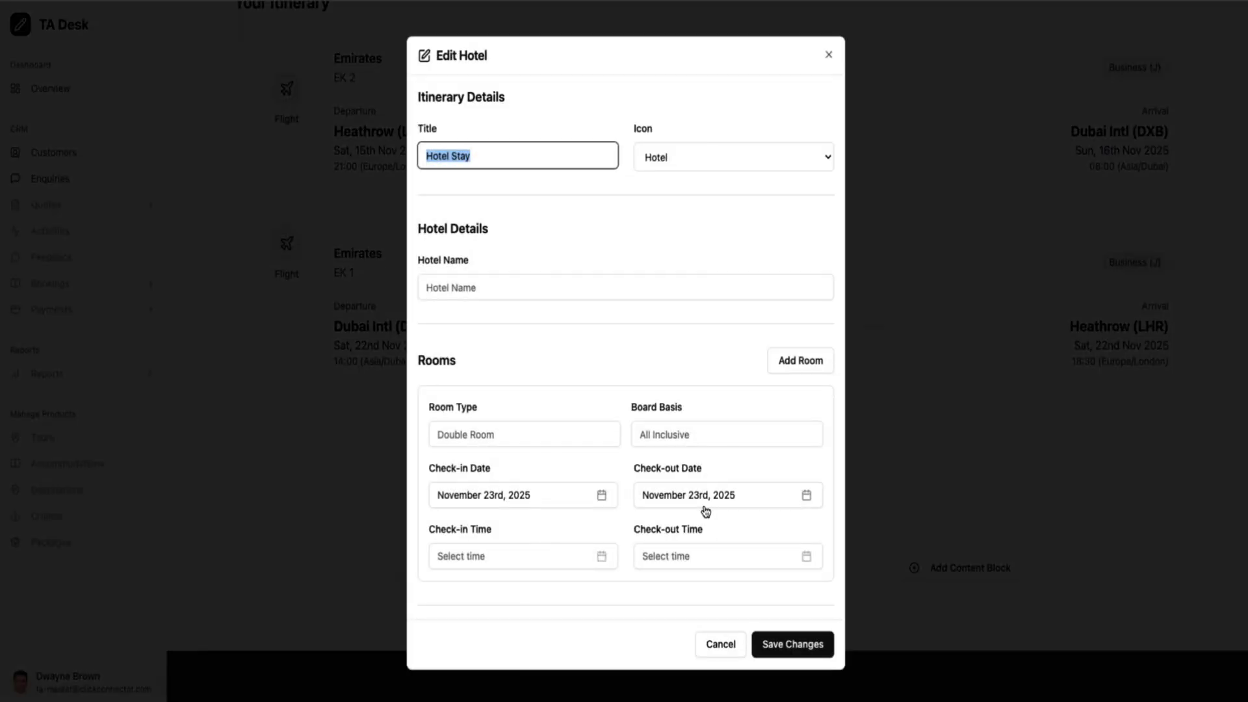
{"action": "left_click", "coordinate": [492, 285]}
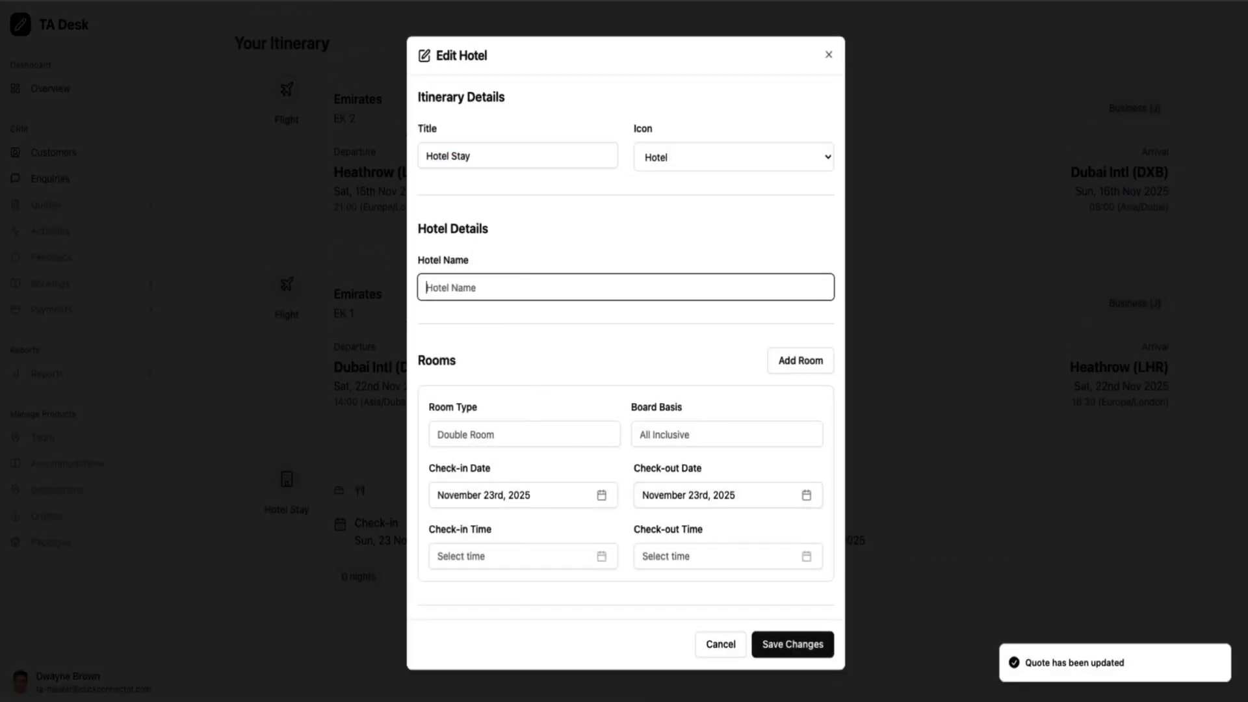
{"action": "type", "text": "Sherat"}
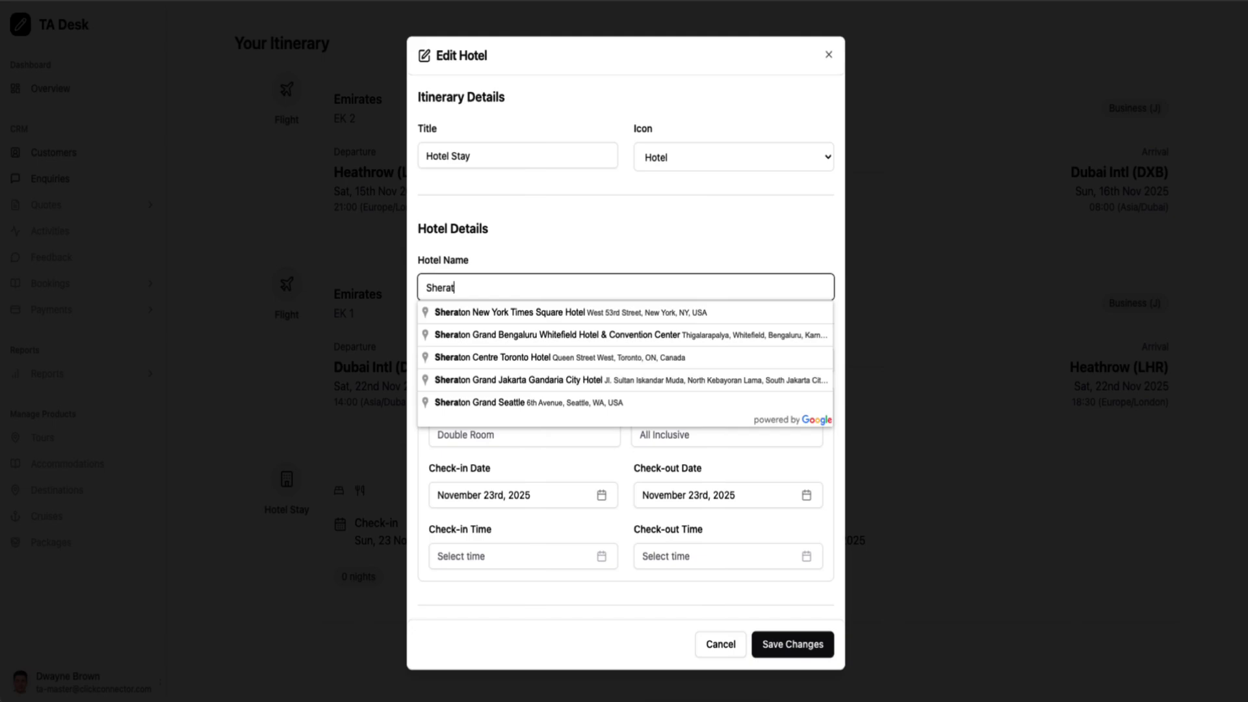
{"action": "type", "text": "o Du"}
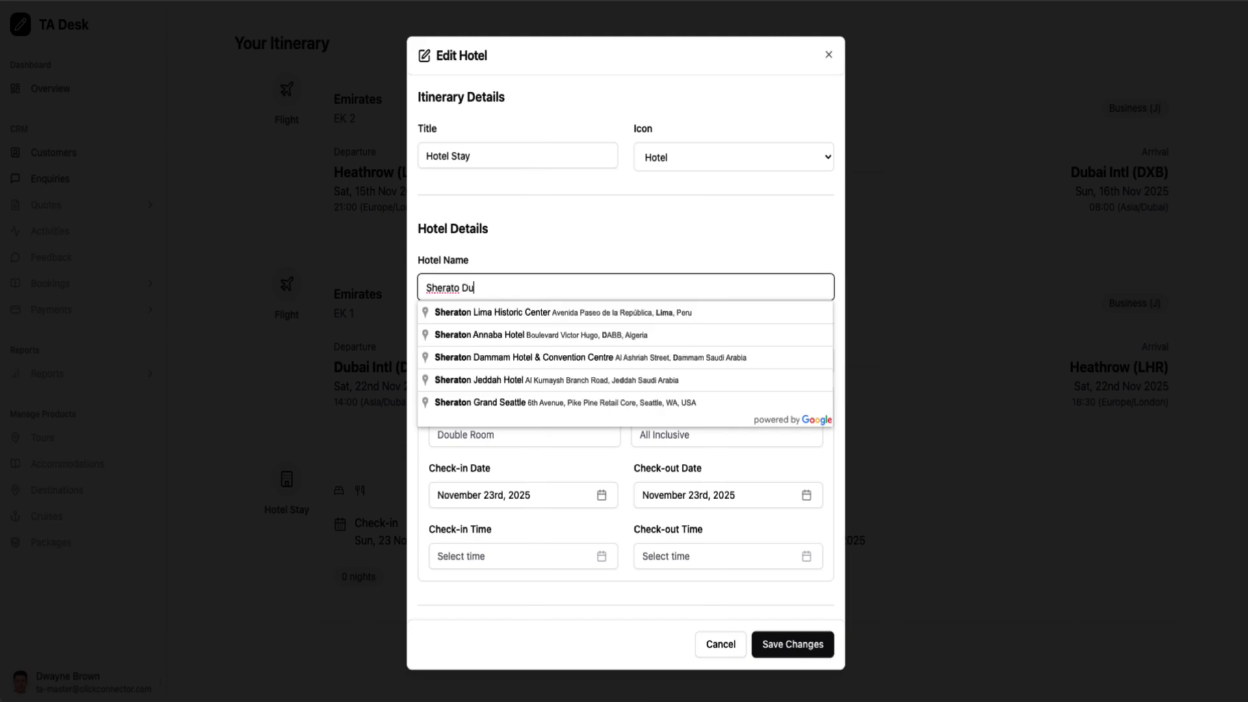
{"action": "left_click", "coordinate": [533, 313]}
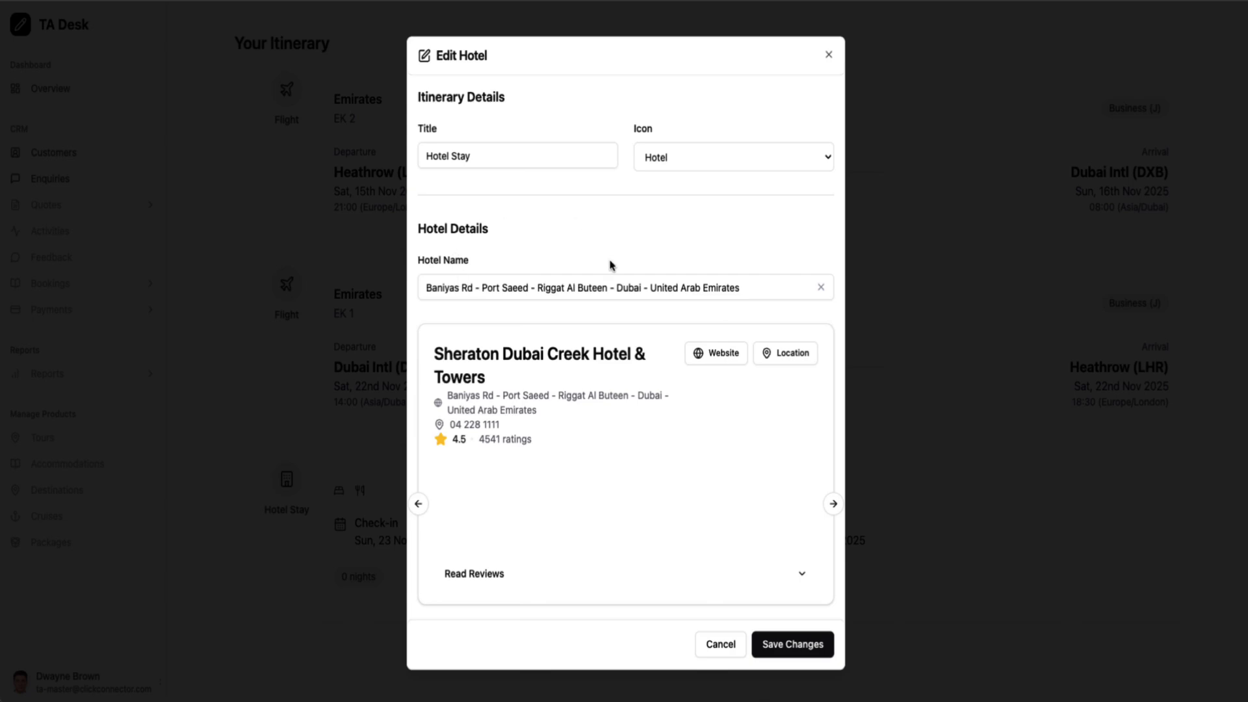
Set room type Deluxe Room and board basis Bed & Breakfast
{"action": "scroll", "coordinate": [610, 264], "scroll_direction": "down", "scroll_amount": 3}
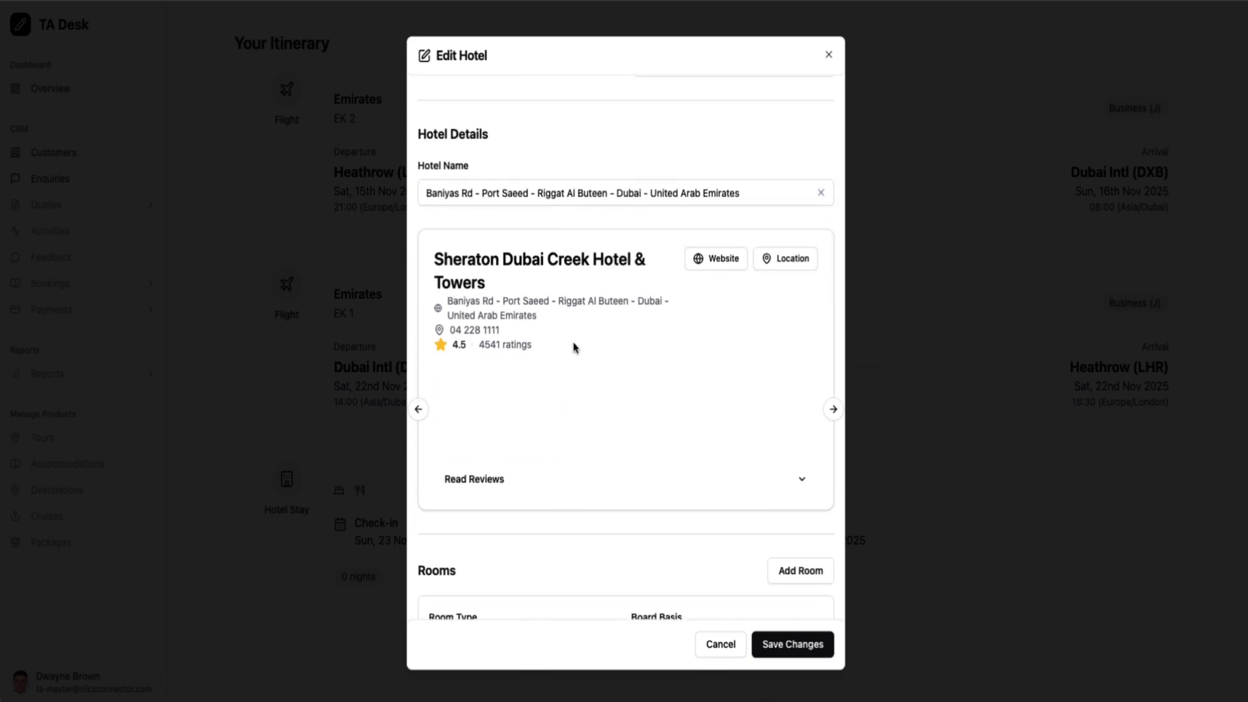
{"action": "scroll", "coordinate": [574, 348], "scroll_direction": "down", "scroll_amount": 3}
{"action": "scroll", "coordinate": [574, 349], "scroll_direction": "down", "scroll_amount": 4}
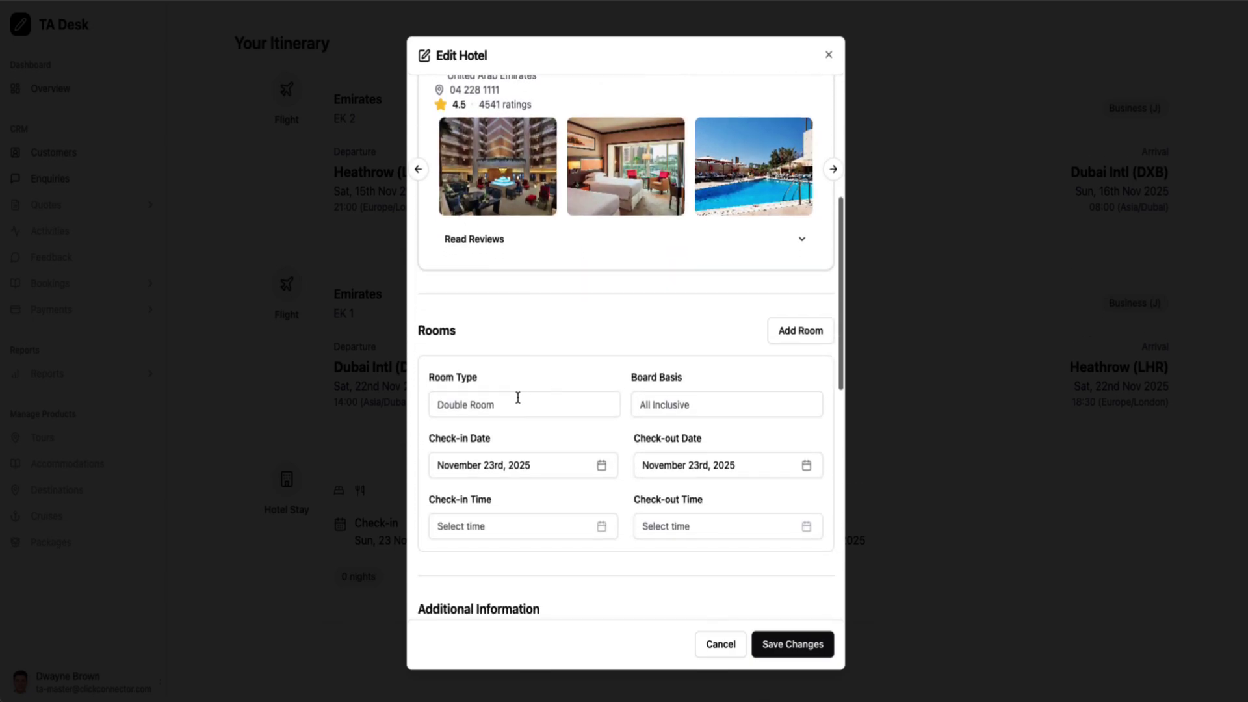
{"action": "left_click", "coordinate": [519, 403]}
{"action": "left_click", "coordinate": [582, 435]}
{"action": "left_click", "coordinate": [682, 406]}
{"action": "left_click", "coordinate": [741, 440]}
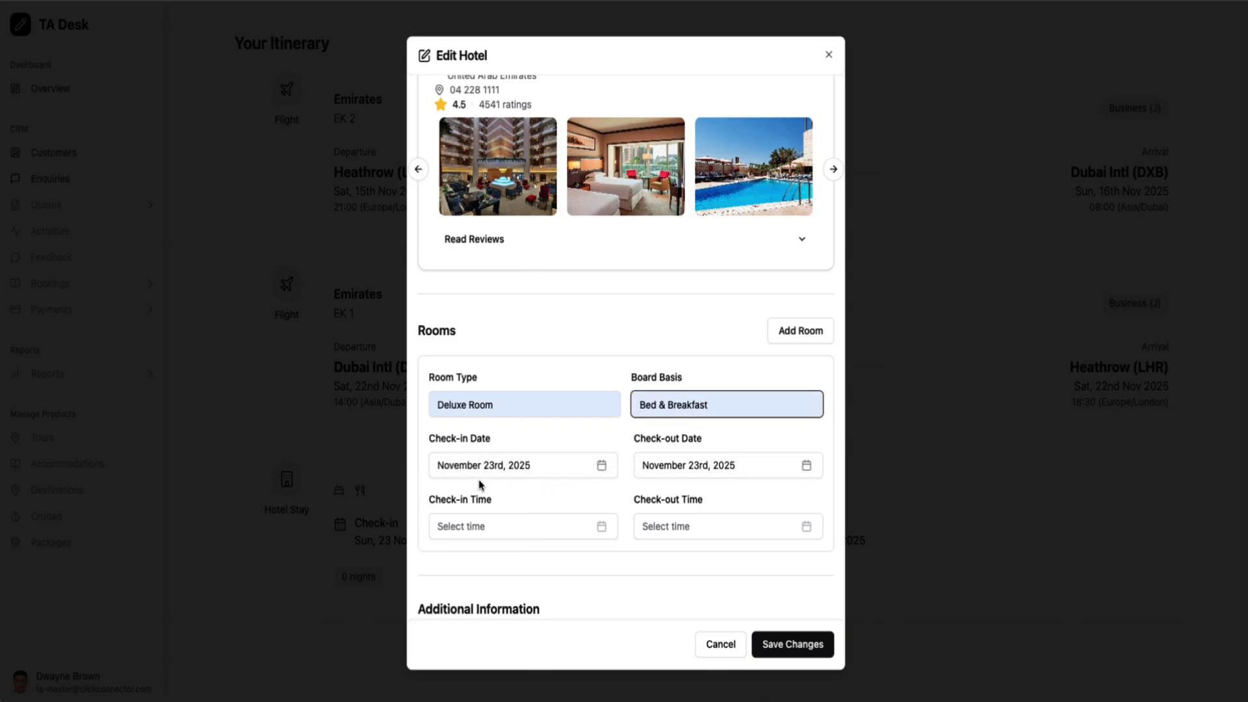
Set the check-in time to 11:00 AM and select the empty hotel overview
{"action": "scroll", "coordinate": [574, 499], "scroll_direction": "down", "scroll_amount": 1}
{"action": "scroll", "coordinate": [574, 499], "scroll_direction": "down", "scroll_amount": 2}
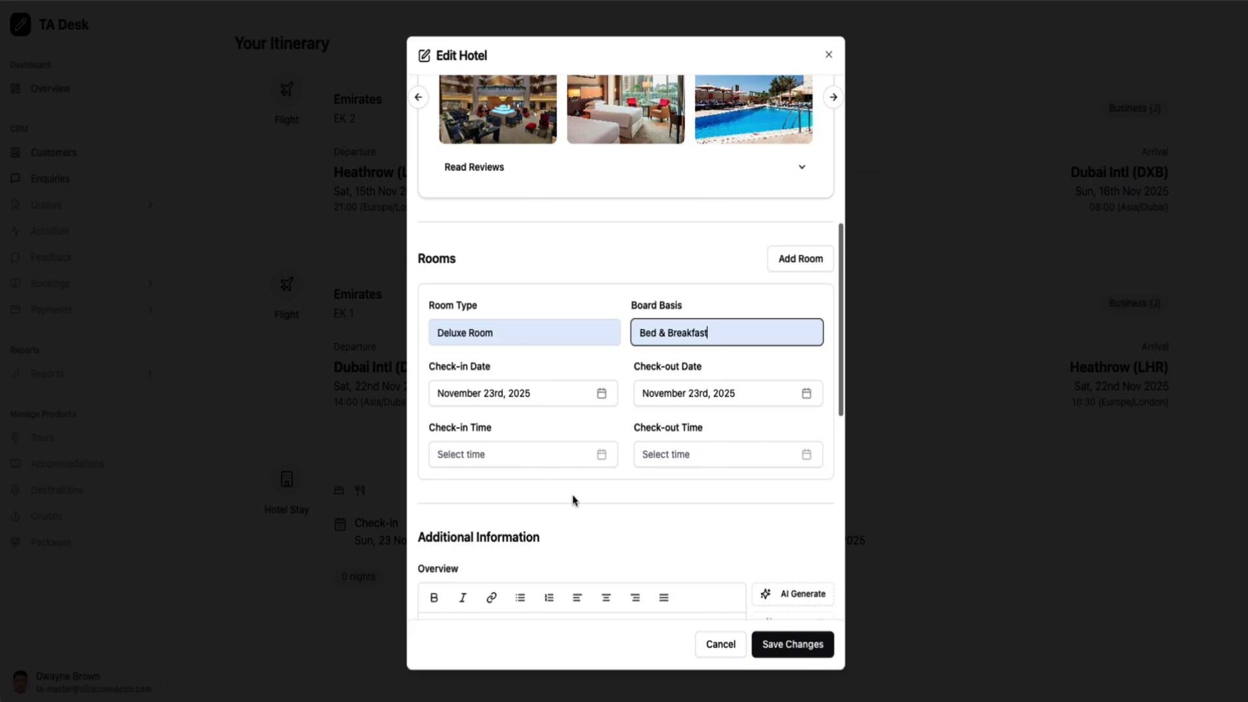
{"action": "left_click", "coordinate": [593, 455]}
{"action": "left_click", "coordinate": [567, 546]}
{"action": "scroll", "coordinate": [661, 524], "scroll_direction": "down", "scroll_amount": 5}
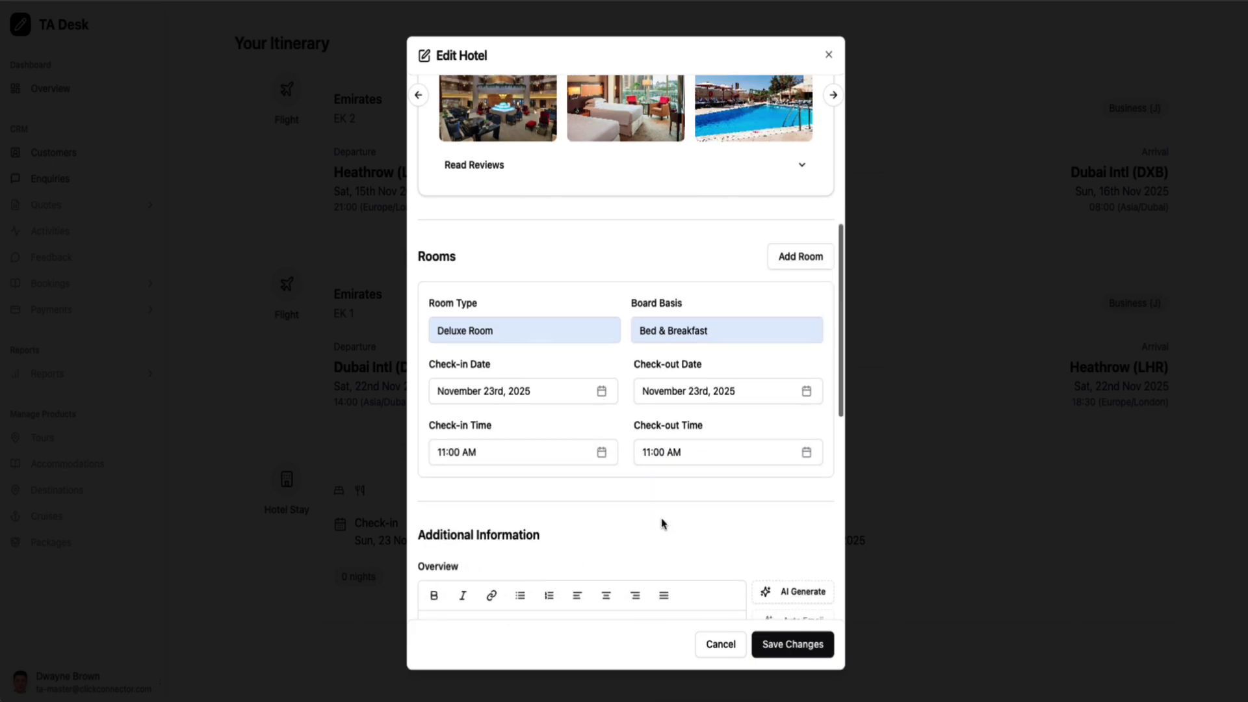
{"action": "scroll", "coordinate": [558, 442], "scroll_direction": "down", "scroll_amount": 3}
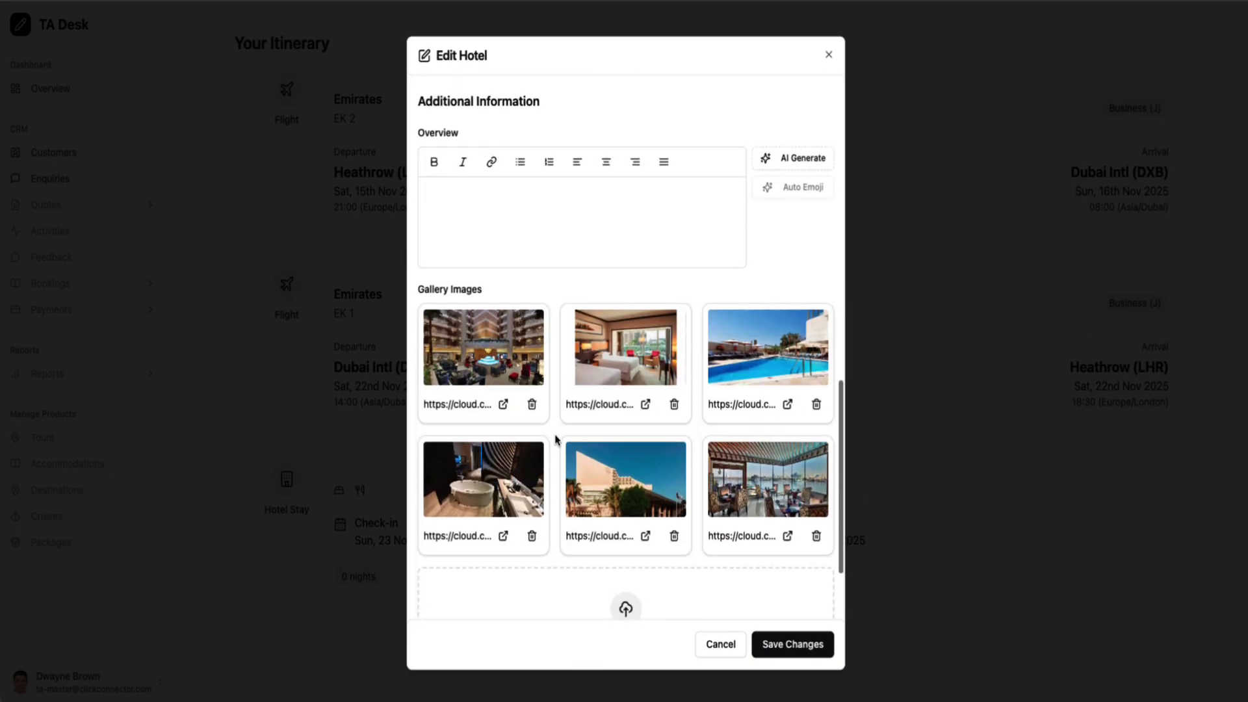
{"action": "scroll", "coordinate": [557, 442], "scroll_direction": "up", "scroll_amount": 1}
{"action": "scroll", "coordinate": [618, 208], "scroll_direction": "up", "scroll_amount": 3}
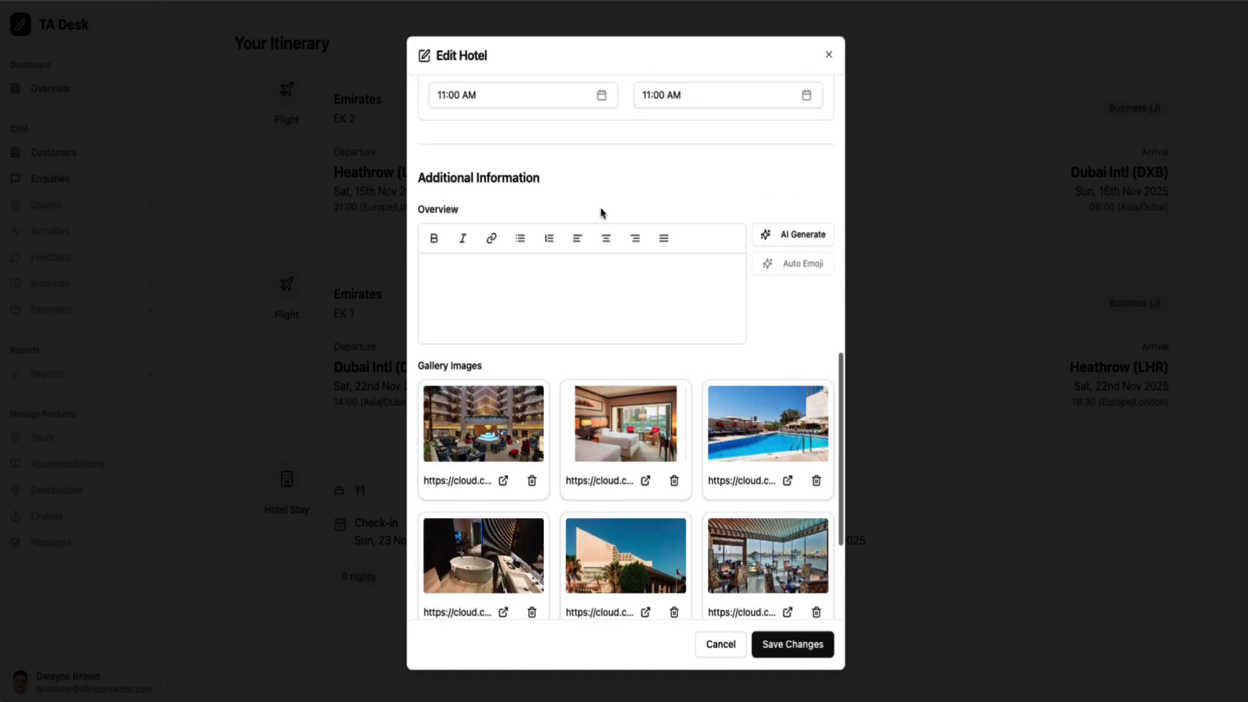
{"action": "left_click", "coordinate": [574, 320]}
Generate the Sheraton overview with AI, then add emojis throughout it and review
{"action": "left_click", "coordinate": [796, 288]}
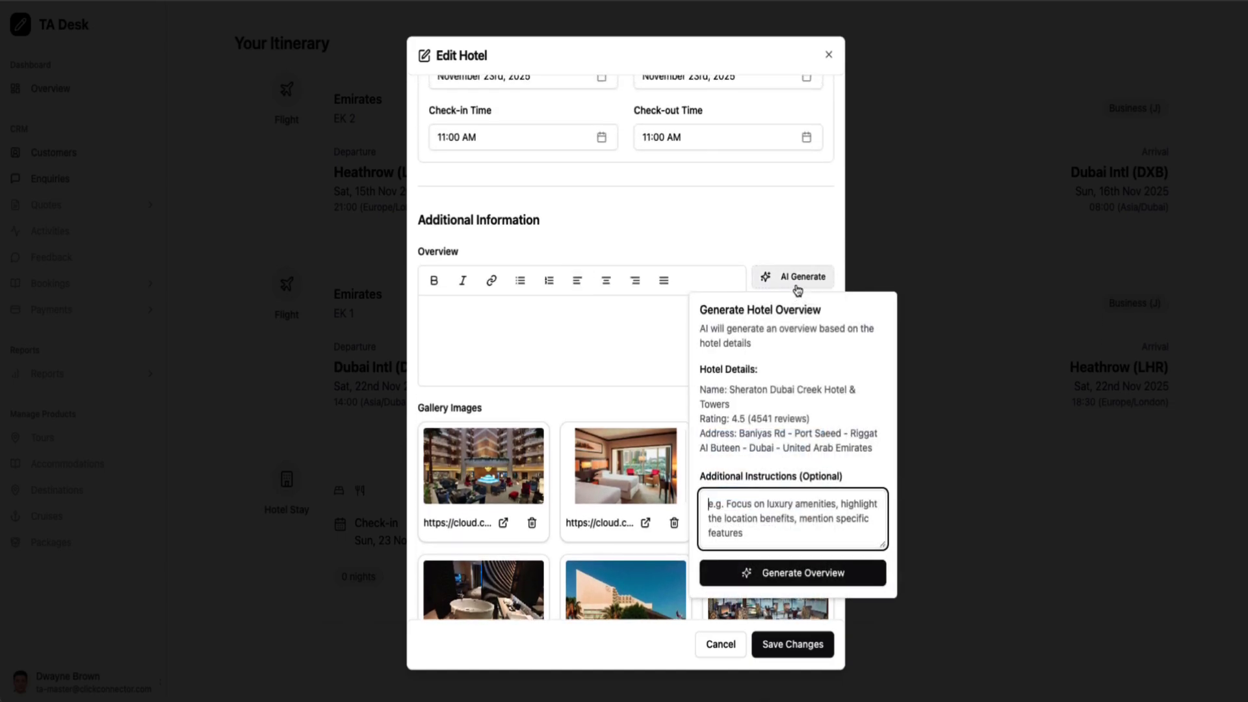
{"action": "left_click", "coordinate": [798, 574]}
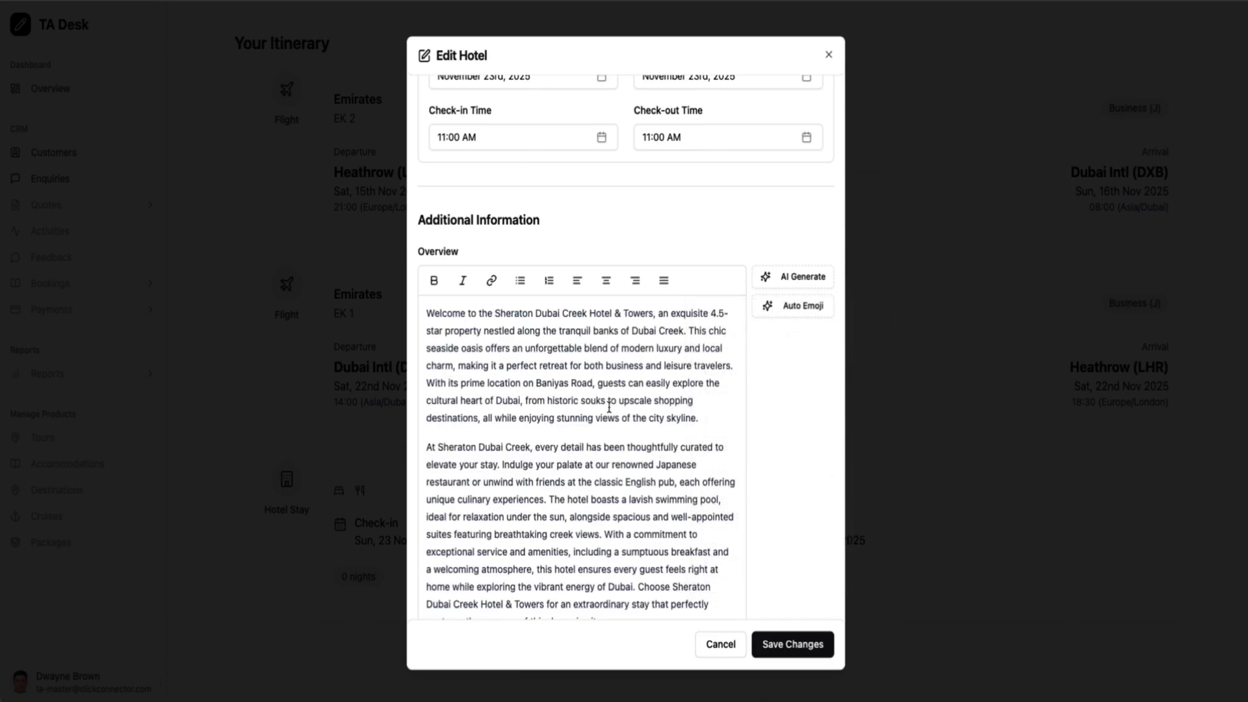
{"action": "scroll", "coordinate": [607, 423], "scroll_direction": "down", "scroll_amount": 4}
{"action": "scroll", "coordinate": [607, 423], "scroll_direction": "up", "scroll_amount": 3}
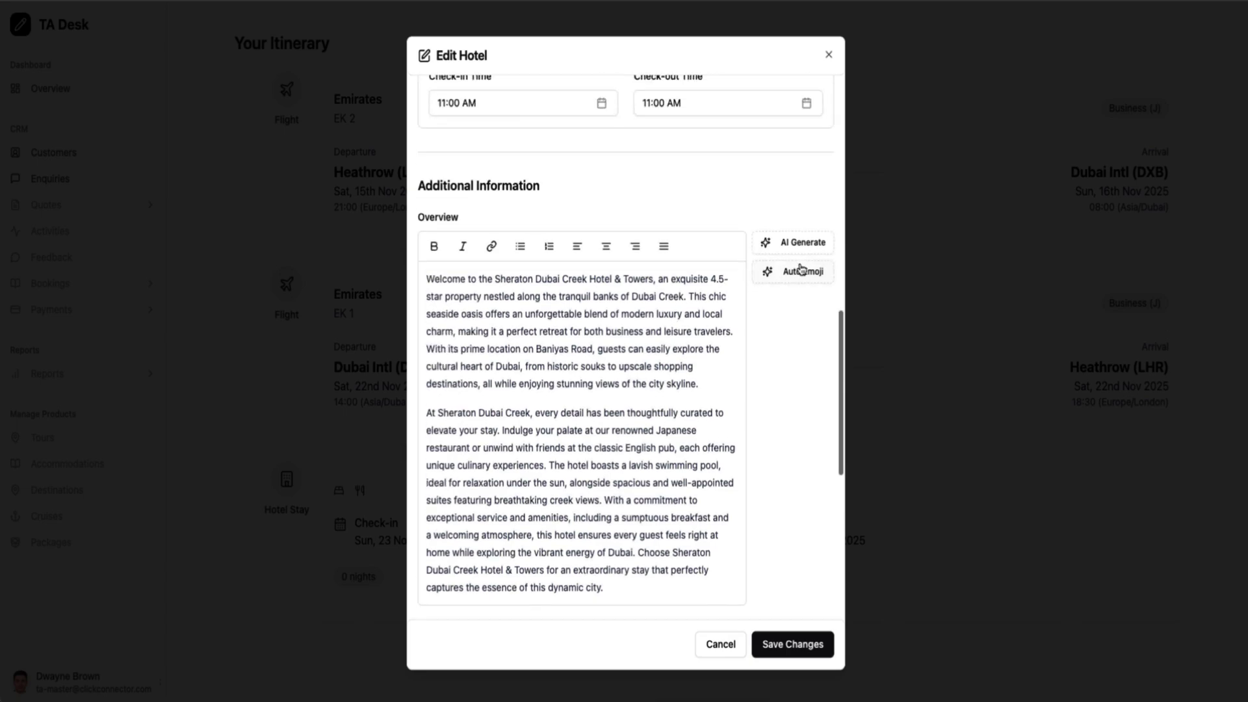
{"action": "left_click", "coordinate": [803, 280]}
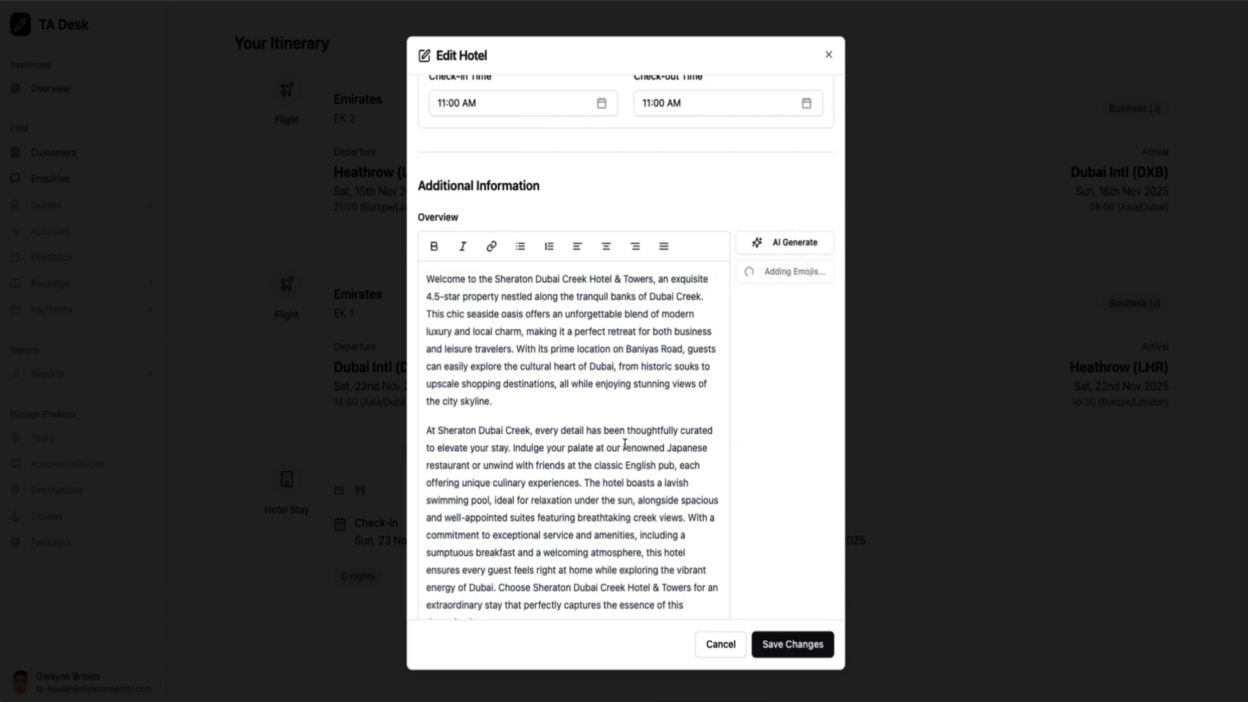
{"action": "scroll", "coordinate": [625, 444], "scroll_direction": "down", "scroll_amount": 8}
{"action": "scroll", "coordinate": [625, 444], "scroll_direction": "up", "scroll_amount": 5}
{"action": "scroll", "coordinate": [625, 443], "scroll_direction": "down", "scroll_amount": 5}
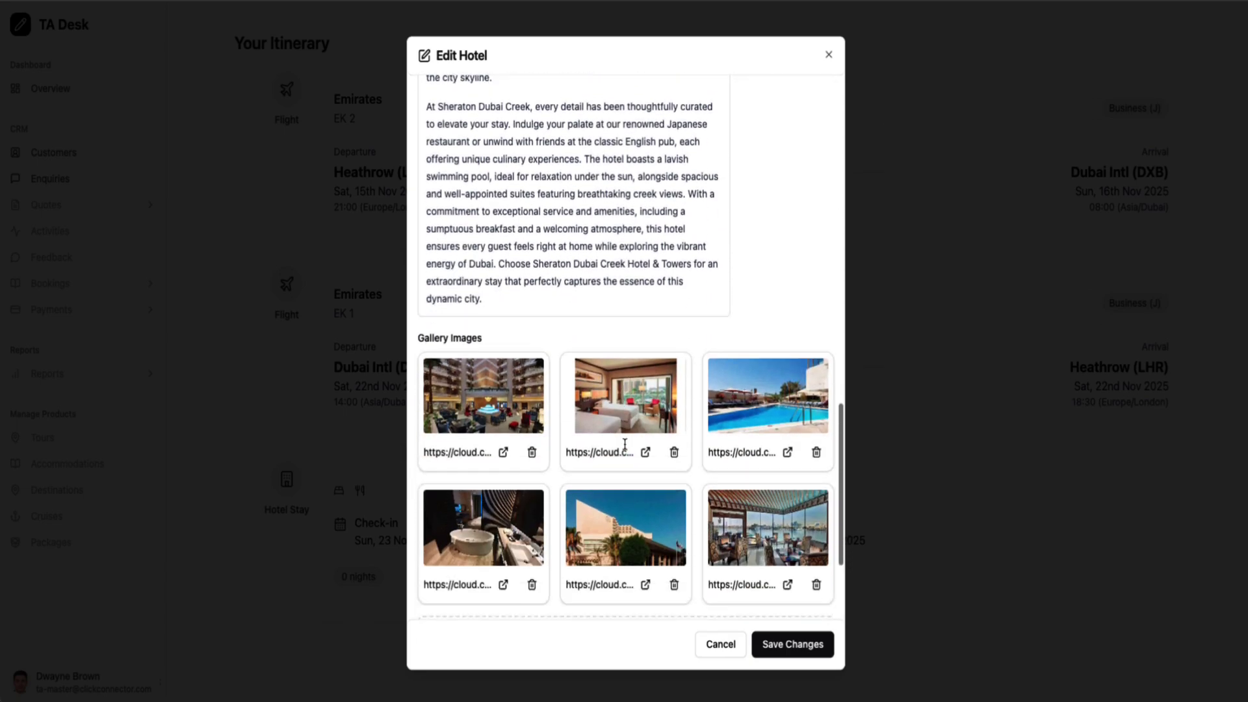
{"action": "scroll", "coordinate": [624, 444], "scroll_direction": "down", "scroll_amount": 3}
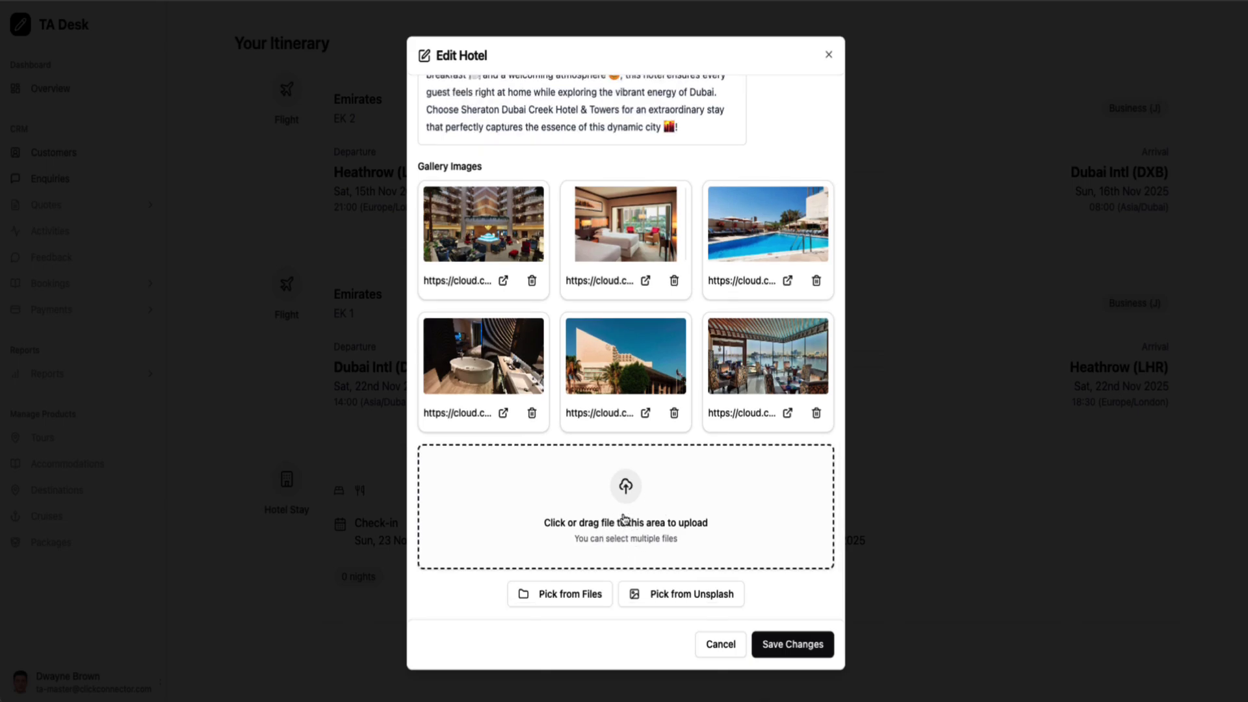
{"action": "scroll", "coordinate": [623, 519], "scroll_direction": "up", "scroll_amount": 6}
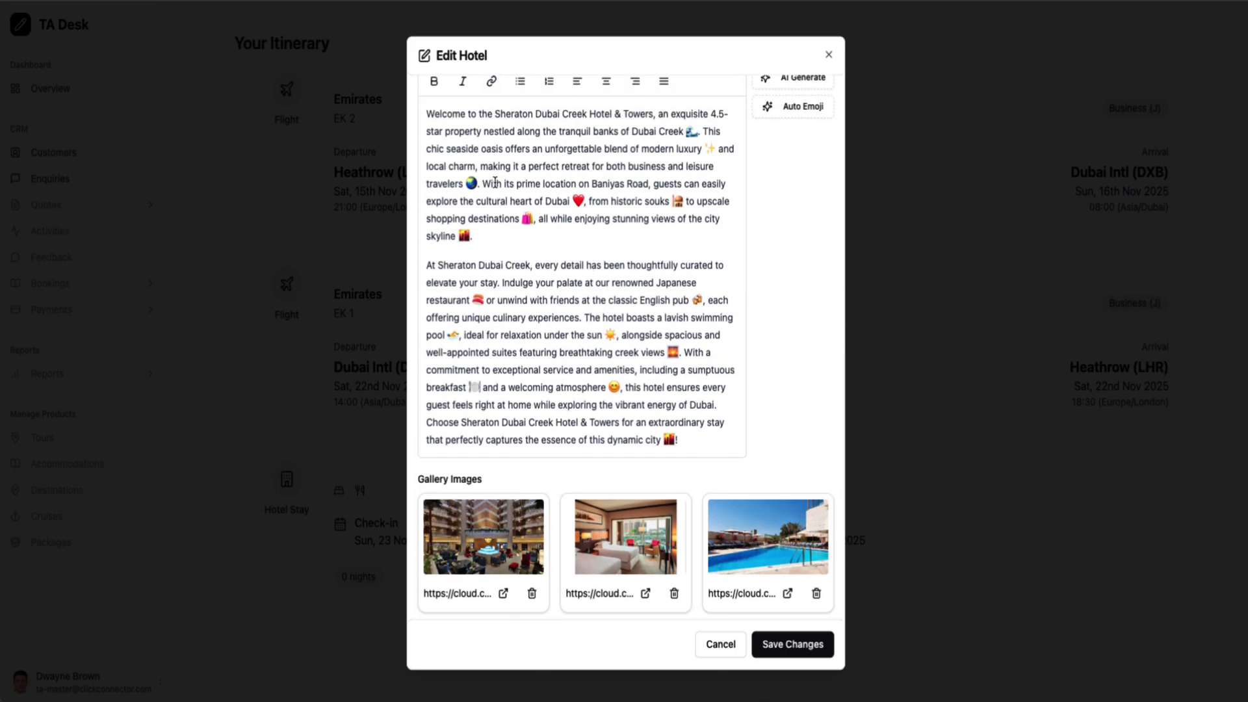
{"action": "scroll", "coordinate": [520, 201], "scroll_direction": "up", "scroll_amount": 12}
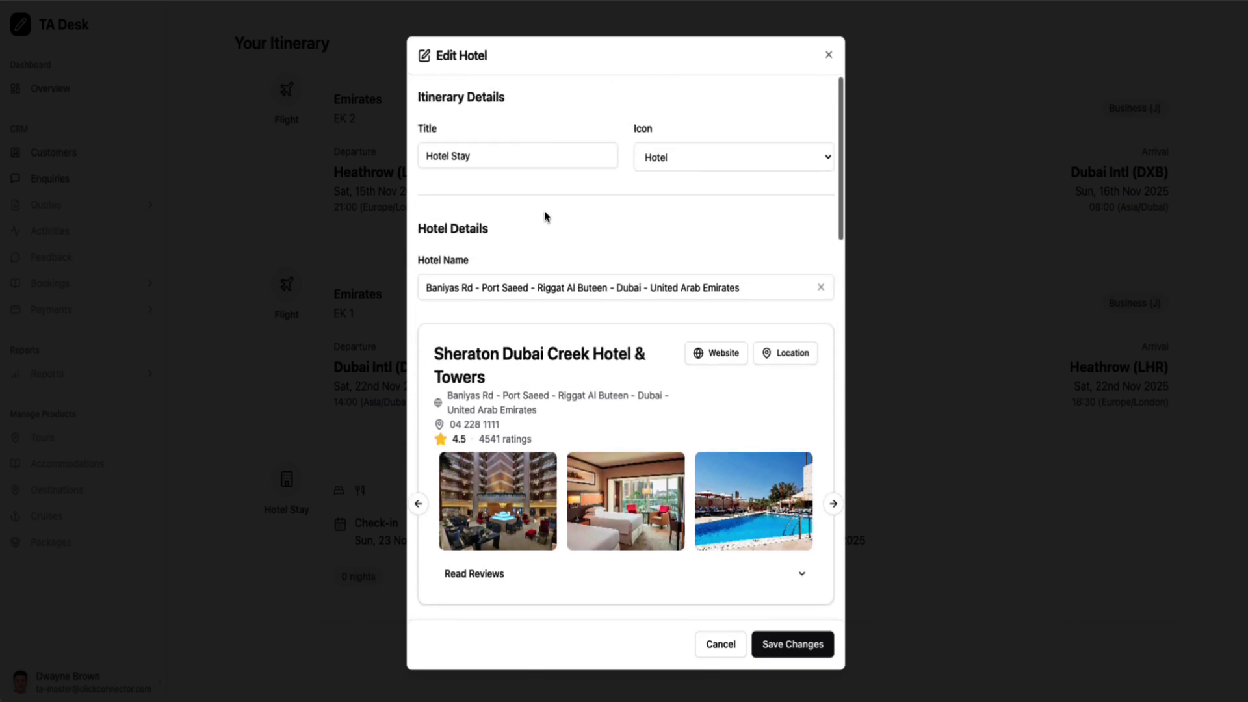
Save the hotel edits and scroll the itinerary to the new Sheraton card
{"action": "left_click", "coordinate": [808, 650]}
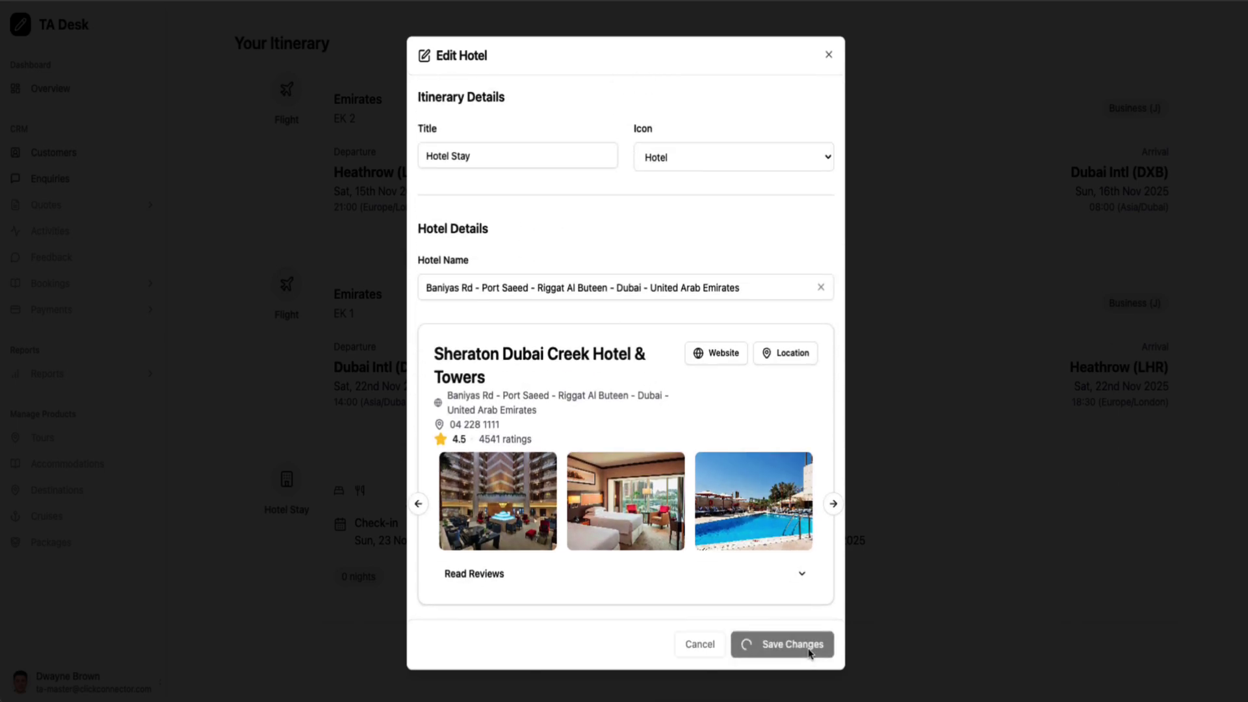
{"action": "scroll", "coordinate": [619, 434], "scroll_direction": "down", "scroll_amount": 5}
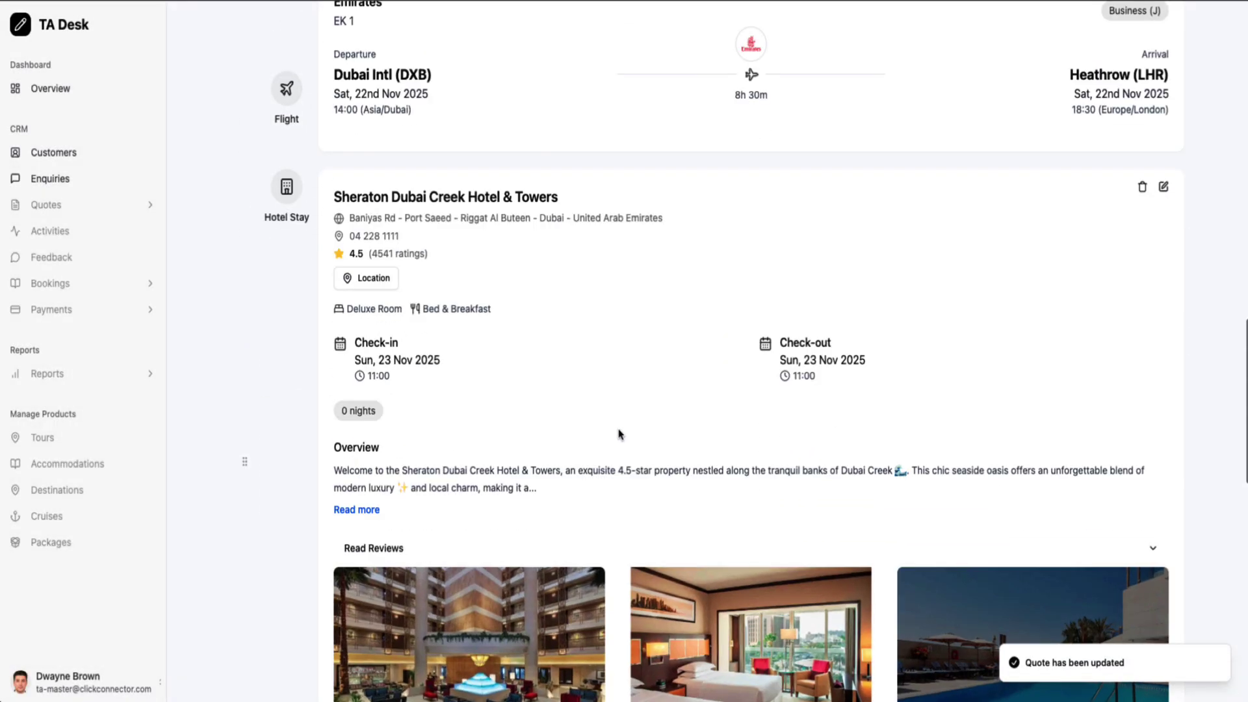
{"action": "scroll", "coordinate": [618, 434], "scroll_direction": "down", "scroll_amount": 5}
{"action": "scroll", "coordinate": [618, 434], "scroll_direction": "up", "scroll_amount": 3}
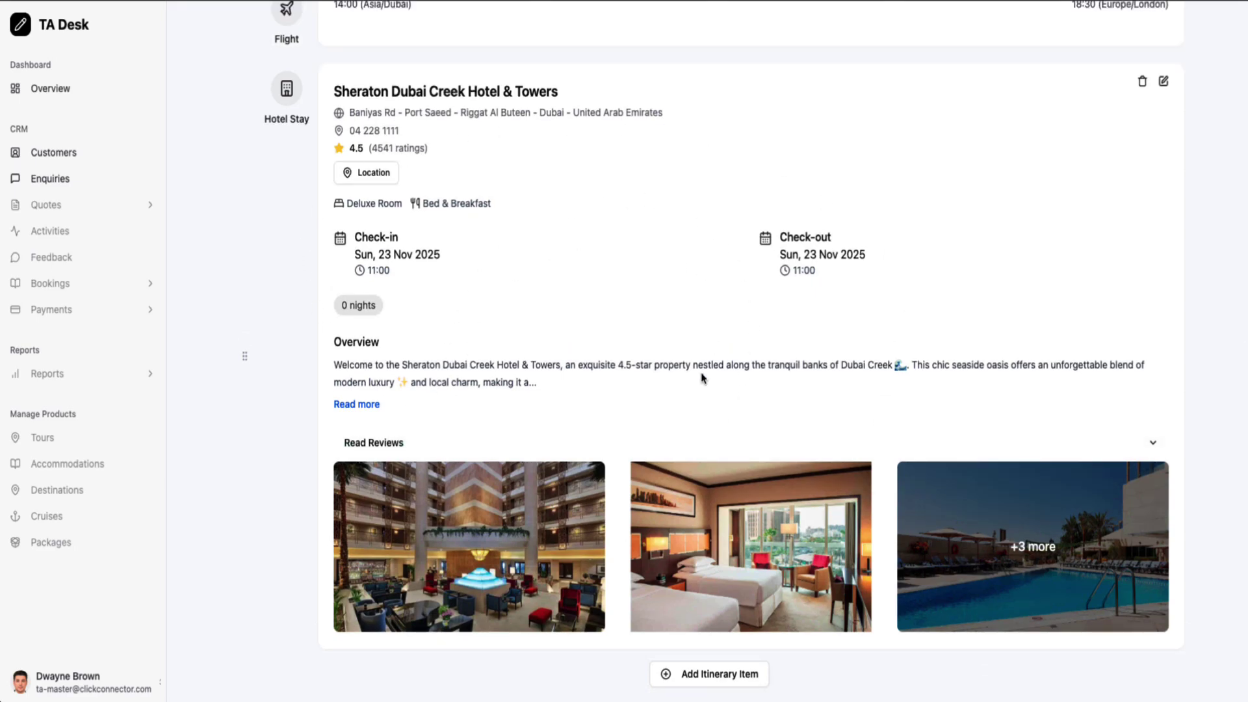
{"action": "scroll", "coordinate": [563, 413], "scroll_direction": "down", "scroll_amount": 2}
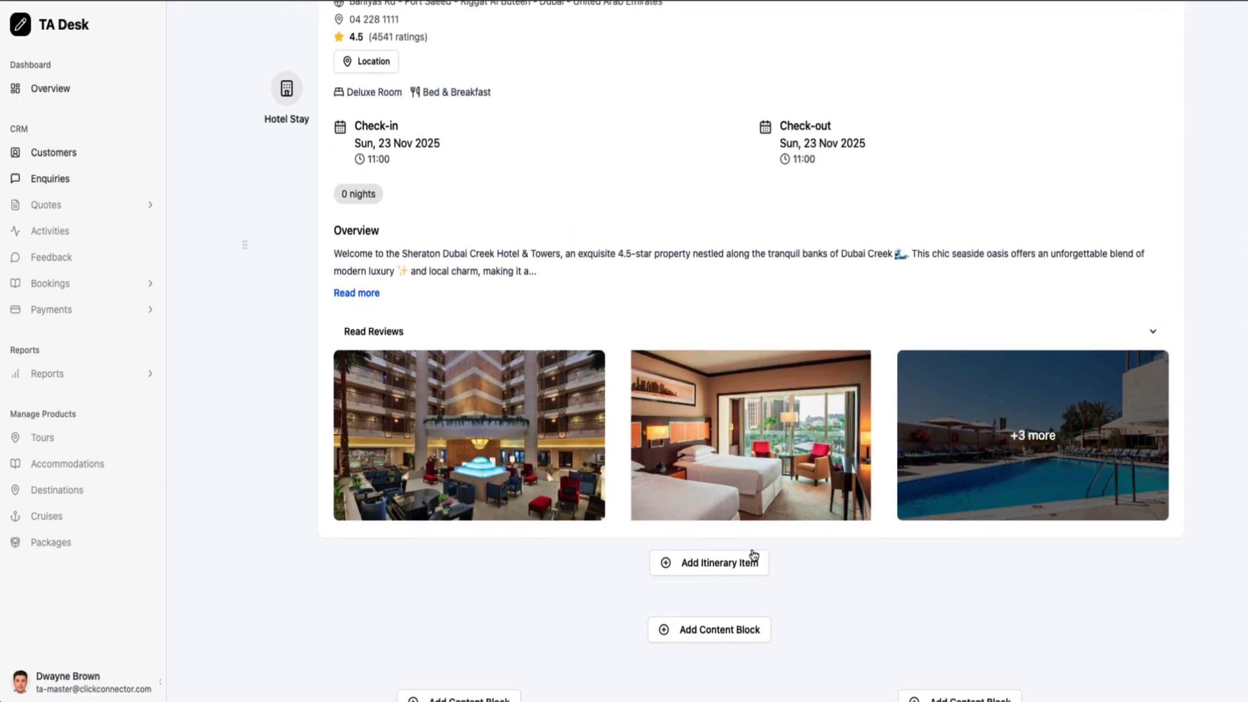
Open the itinerary item type list and dismiss it without adding anything
{"action": "left_click", "coordinate": [748, 561]}
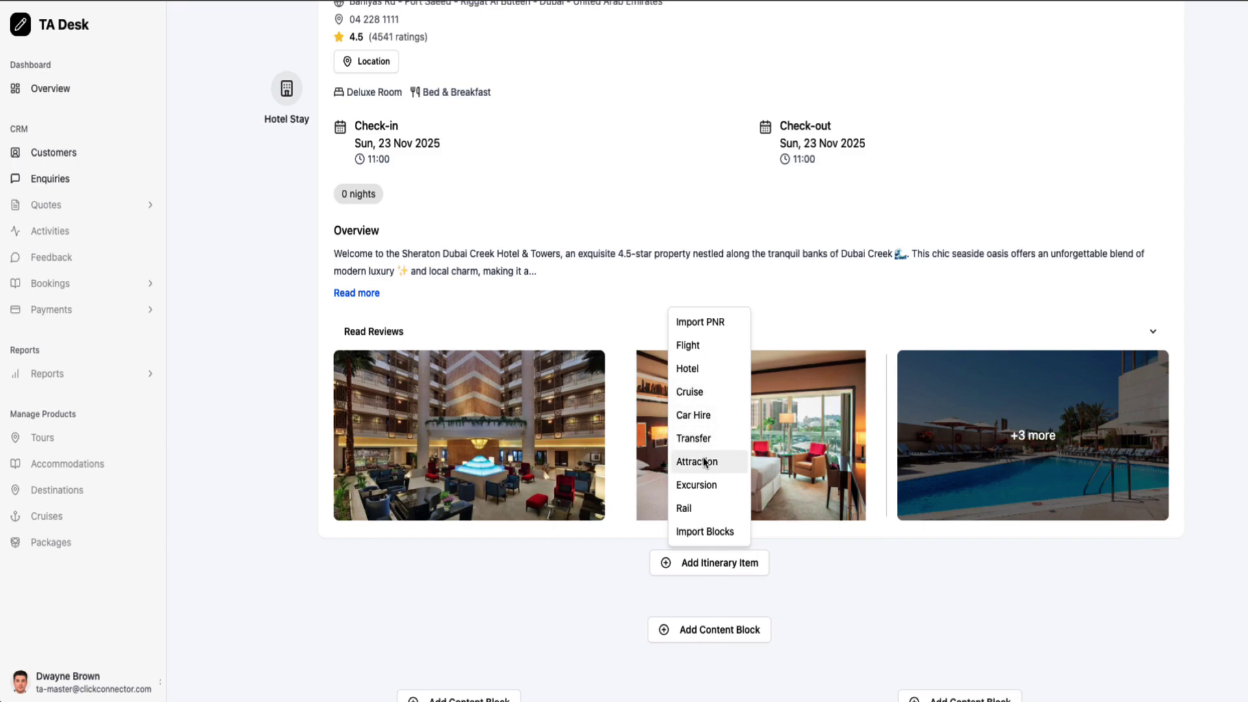
{"action": "left_click", "coordinate": [239, 234]}
{"action": "scroll", "coordinate": [240, 253], "scroll_direction": "up", "scroll_amount": 8}
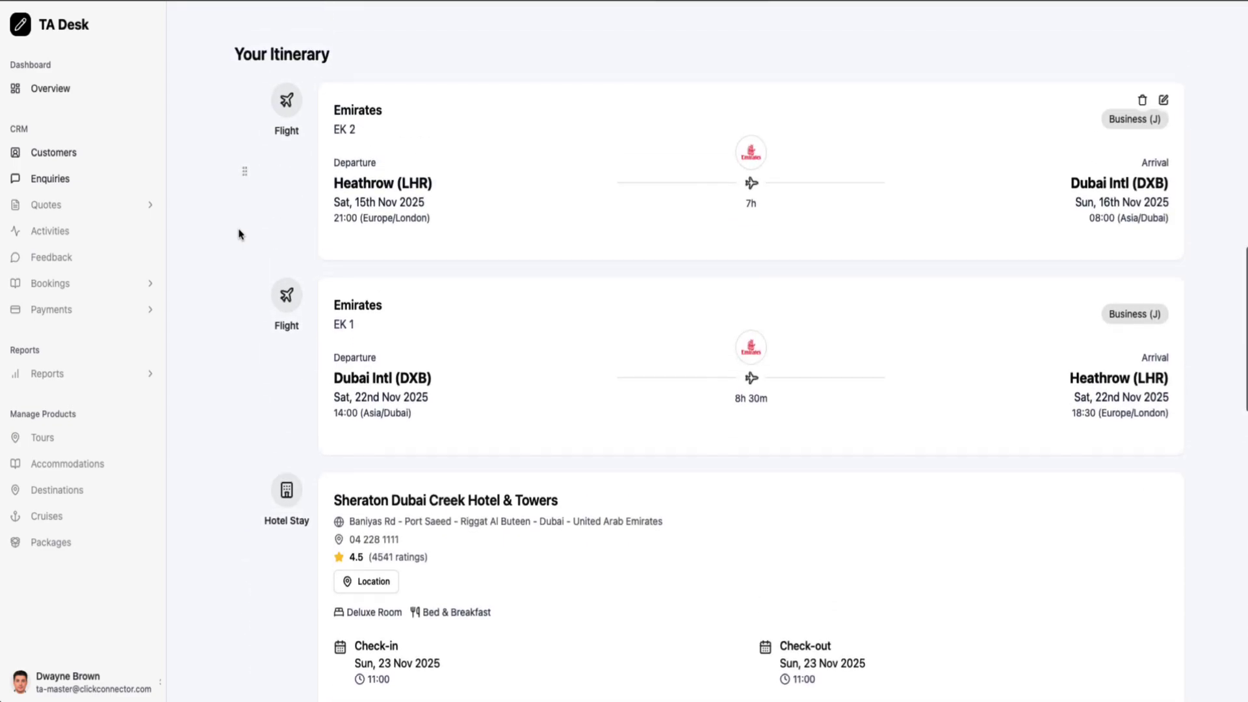
{"action": "scroll", "coordinate": [245, 270], "scroll_direction": "down", "scroll_amount": 1}
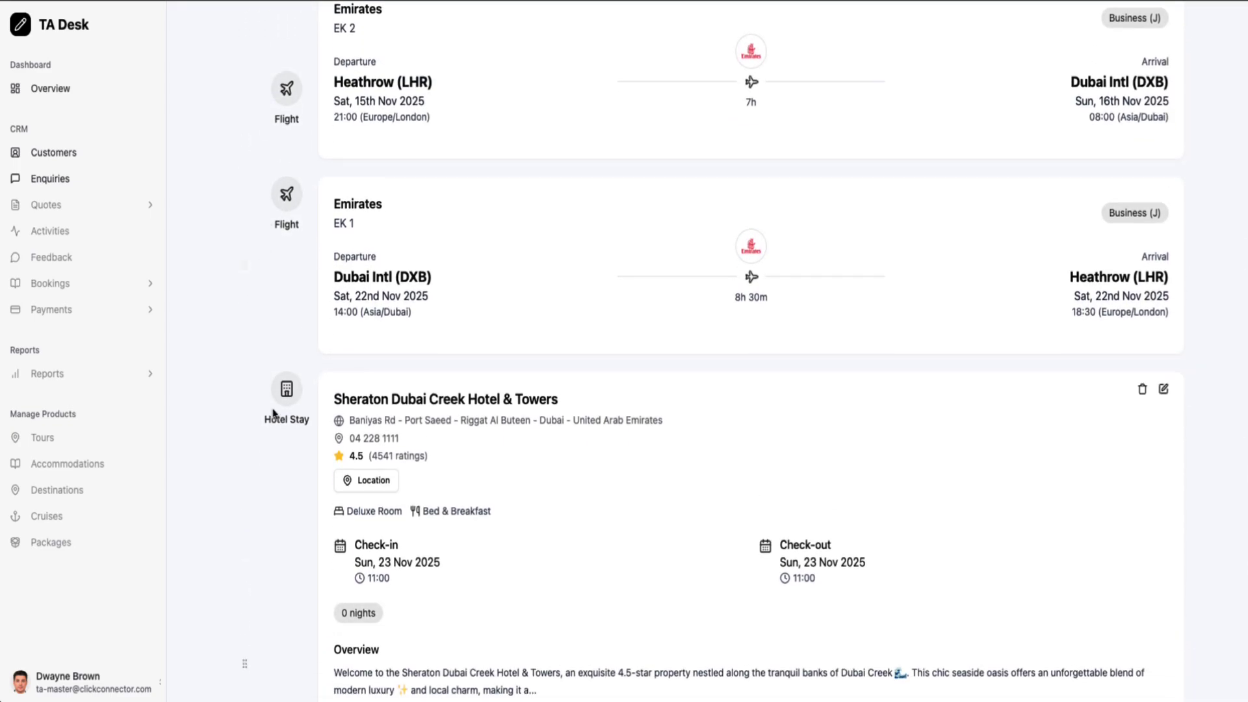
{"action": "scroll", "coordinate": [272, 416], "scroll_direction": "down", "scroll_amount": 2}
{"action": "scroll", "coordinate": [271, 373], "scroll_direction": "up", "scroll_amount": 3}
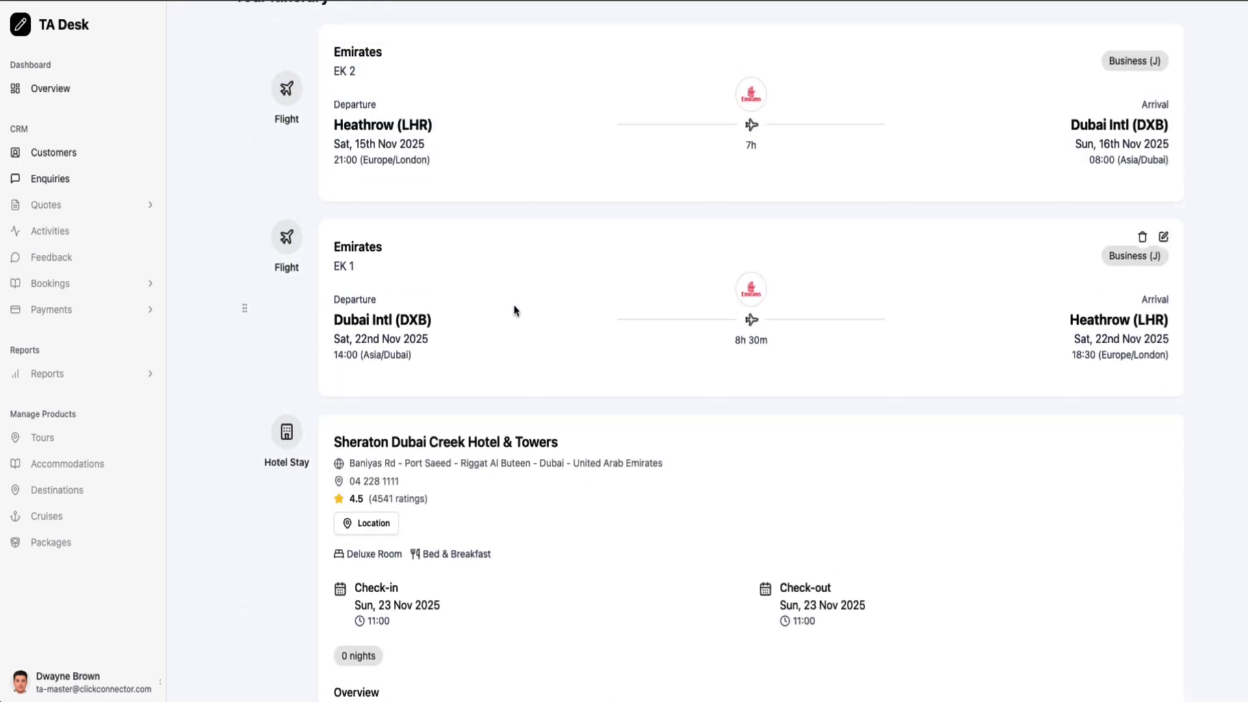
Drag the EK 1 return flight below the Sheraton hotel, then check its details unchanged
{"action": "left_click_drag", "start_coordinate": [248, 305], "coordinate": [290, 488]}
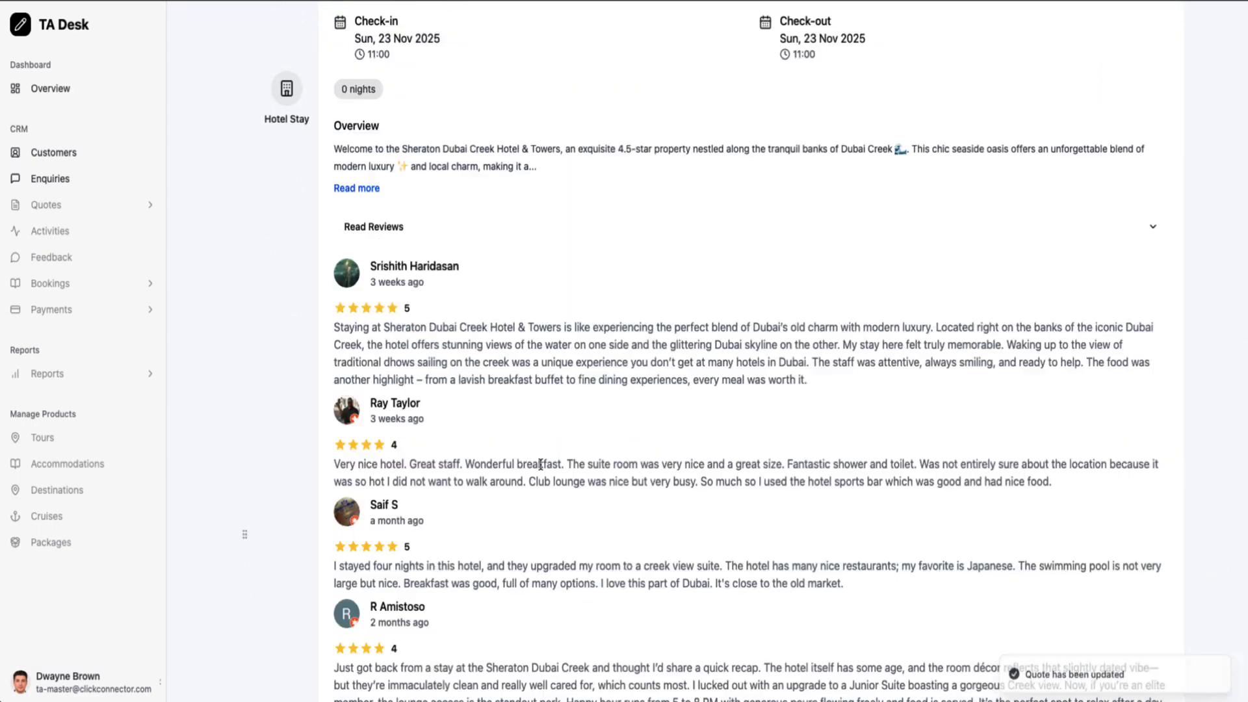
{"action": "scroll", "coordinate": [837, 466], "scroll_direction": "down", "scroll_amount": 1}
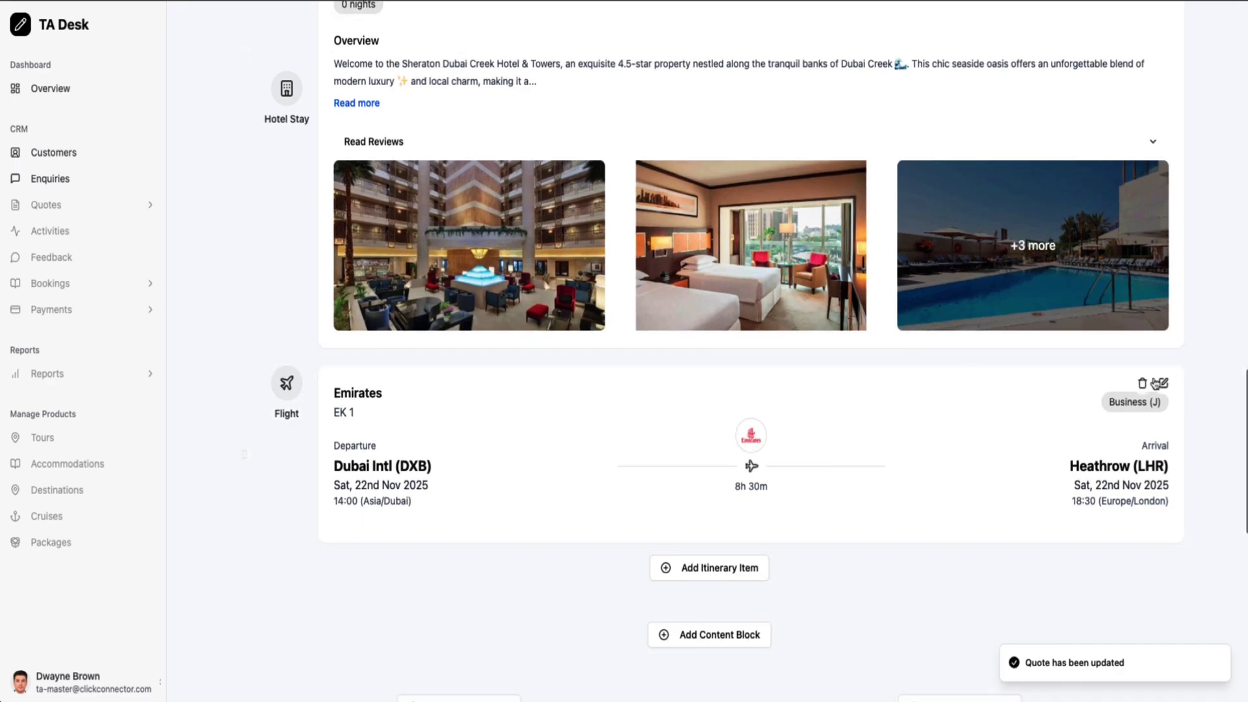
{"action": "left_click", "coordinate": [1164, 385]}
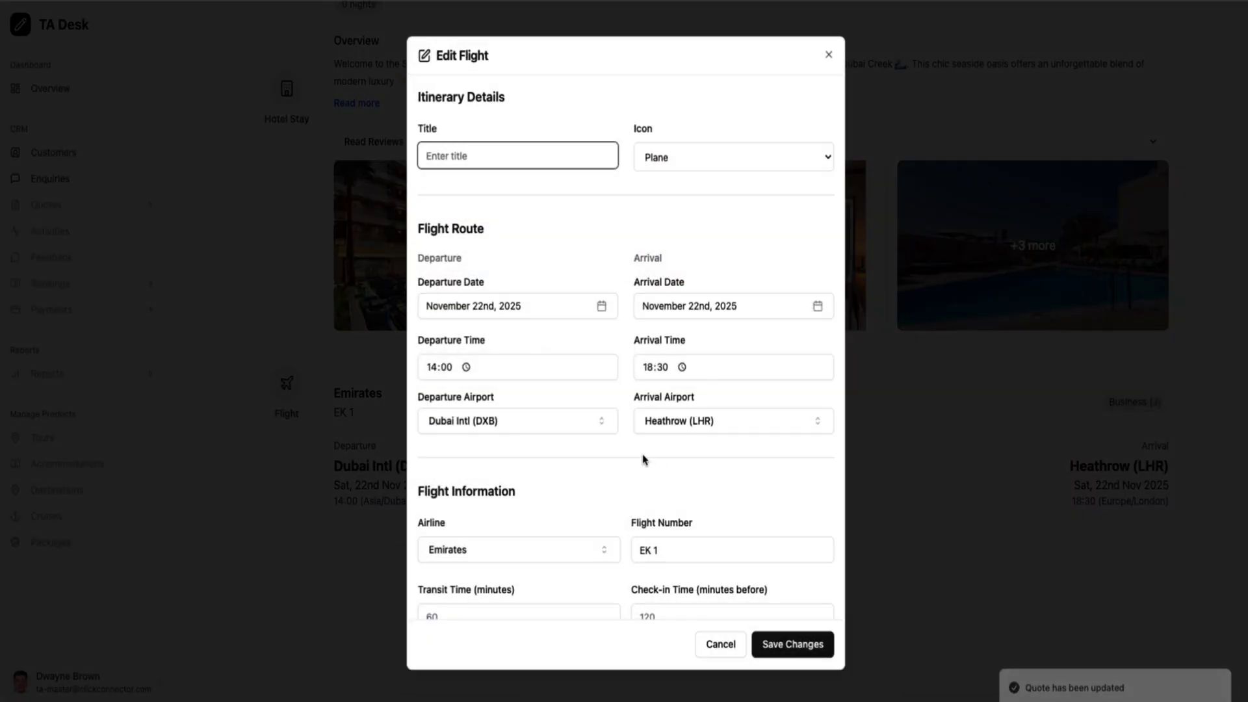
{"action": "scroll", "coordinate": [652, 477], "scroll_direction": "down", "scroll_amount": 5}
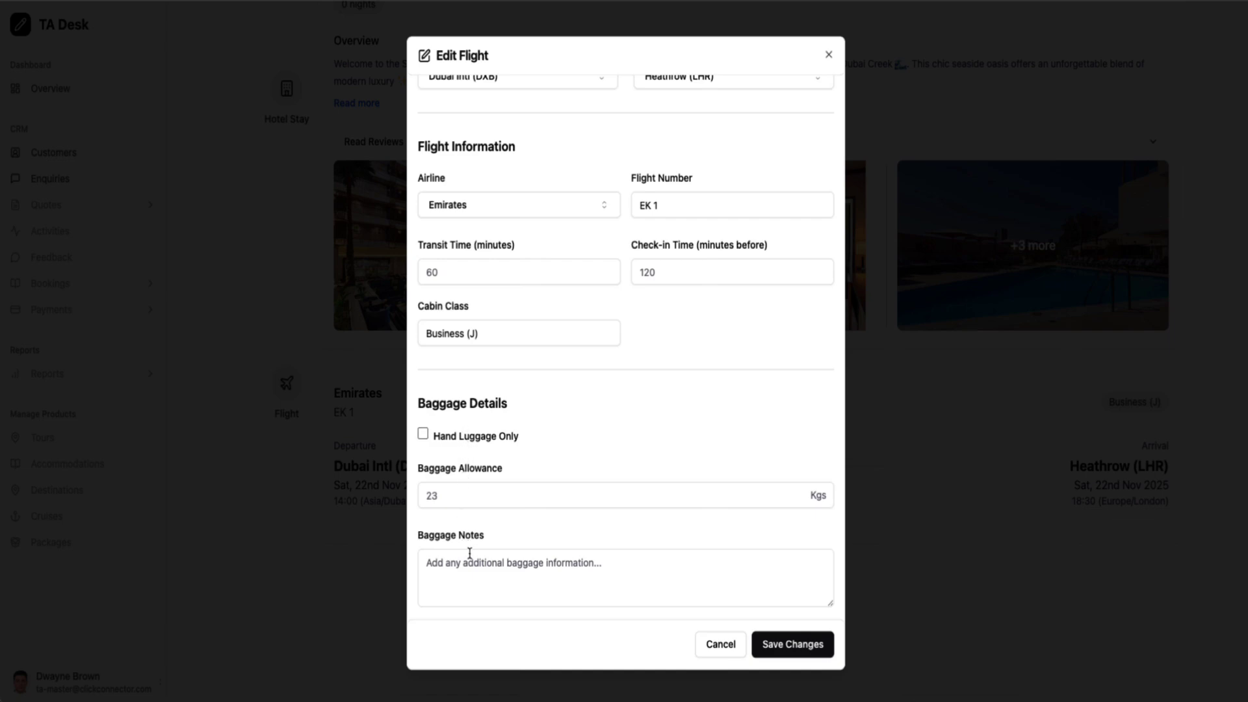
{"action": "left_click", "coordinate": [721, 645]}
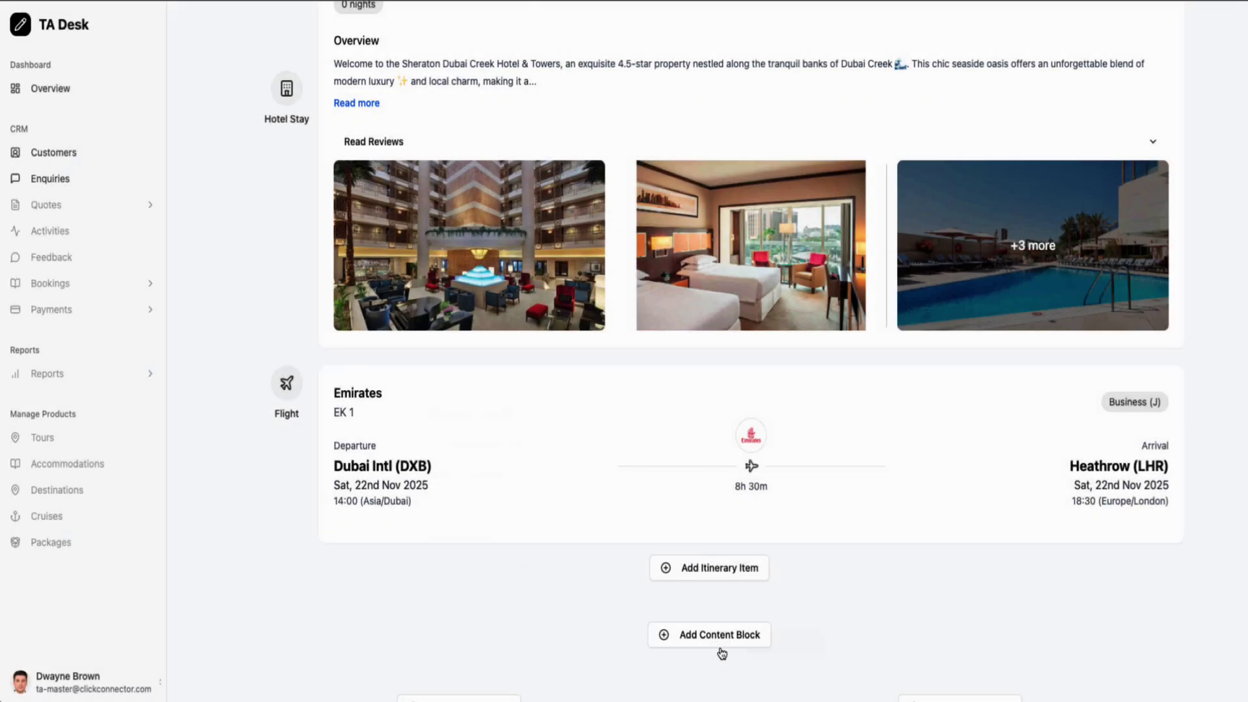
{"action": "mouse_move", "coordinate": [1089, 399]}
{"action": "scroll", "coordinate": [925, 507], "scroll_direction": "down", "scroll_amount": 6}
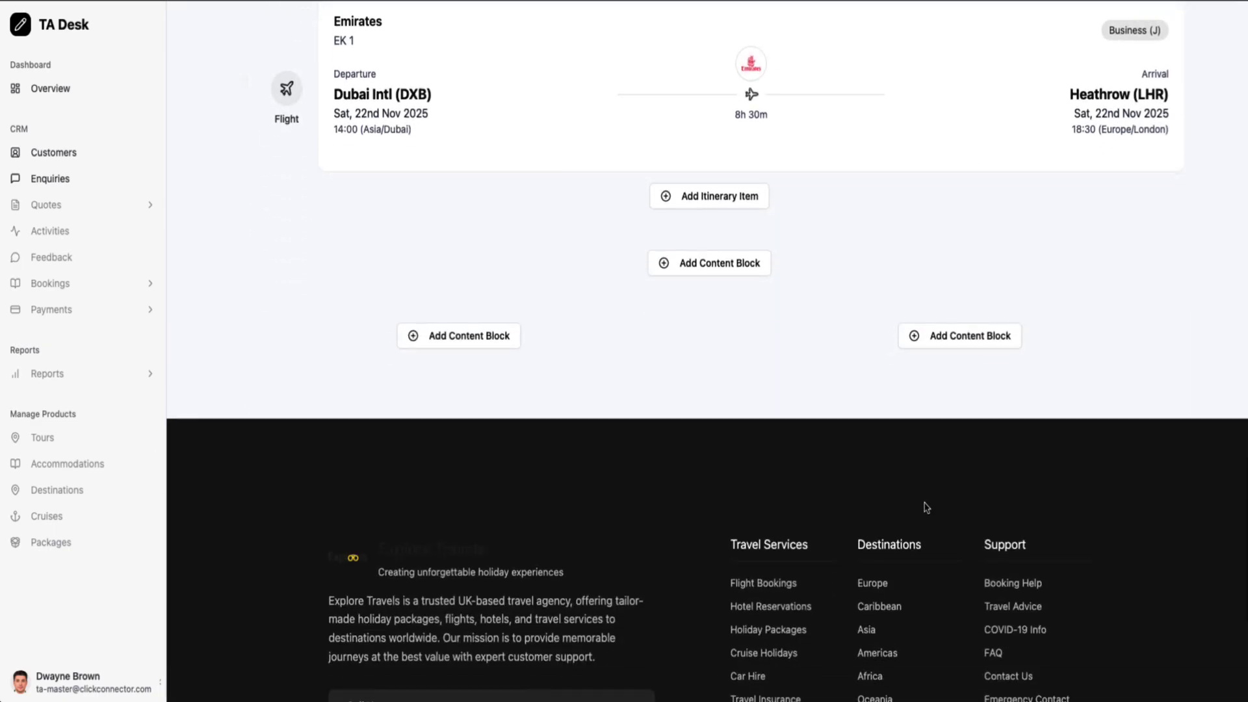
{"action": "scroll", "coordinate": [579, 395], "scroll_direction": "up", "scroll_amount": 3}
{"action": "scroll", "coordinate": [579, 374], "scroll_direction": "up", "scroll_amount": 3}
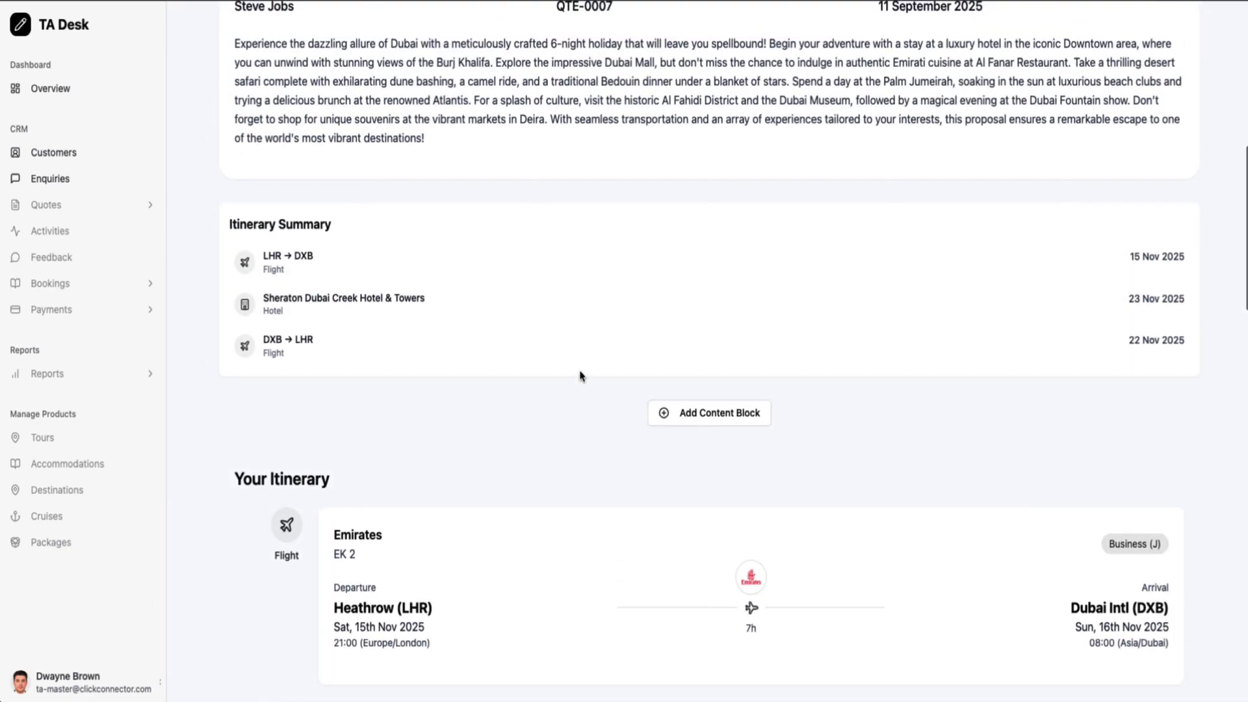
{"action": "scroll", "coordinate": [579, 370], "scroll_direction": "down", "scroll_amount": 15}
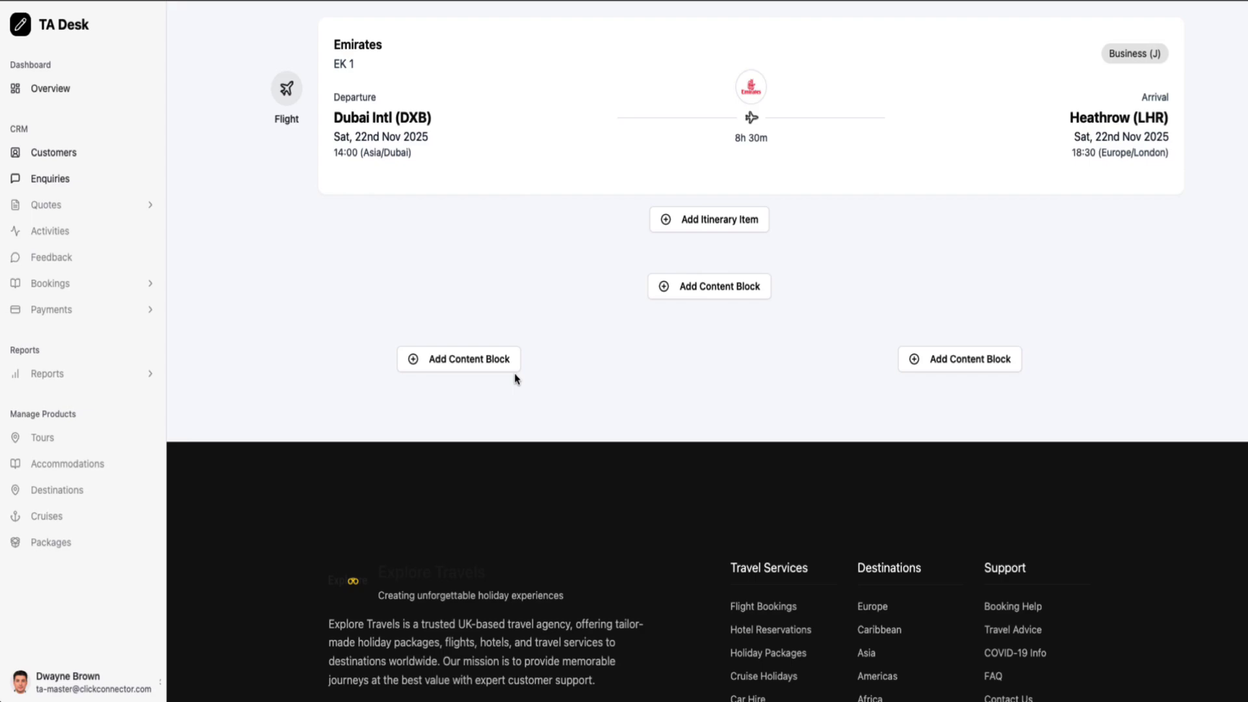
Add a pricing option block named Standard Package and edit its total price
{"action": "left_click", "coordinate": [487, 370]}
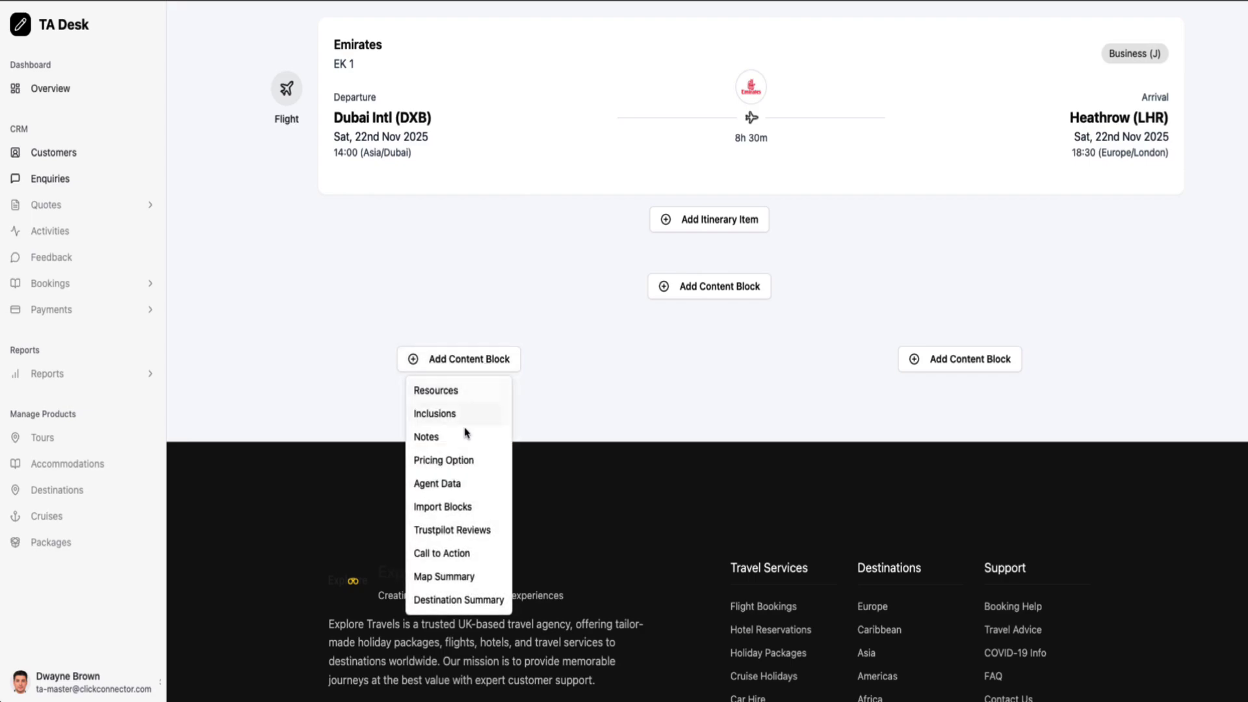
{"action": "left_click", "coordinate": [458, 460]}
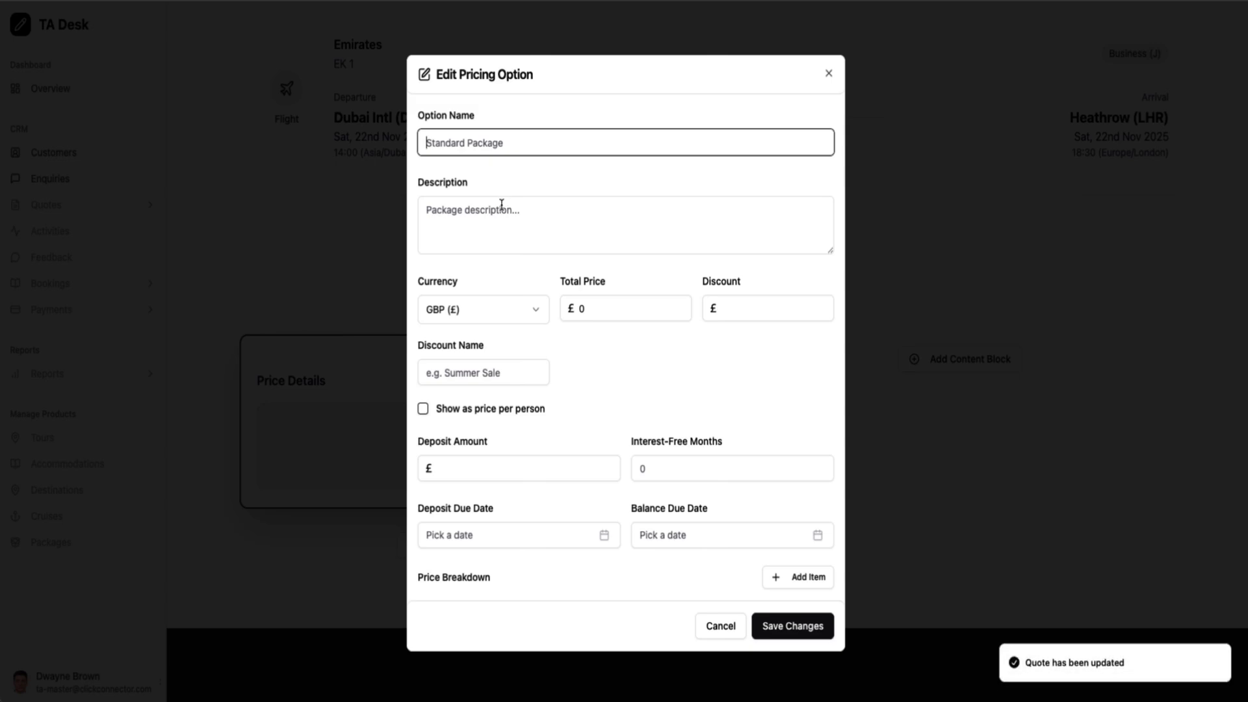
{"action": "left_click", "coordinate": [469, 156]}
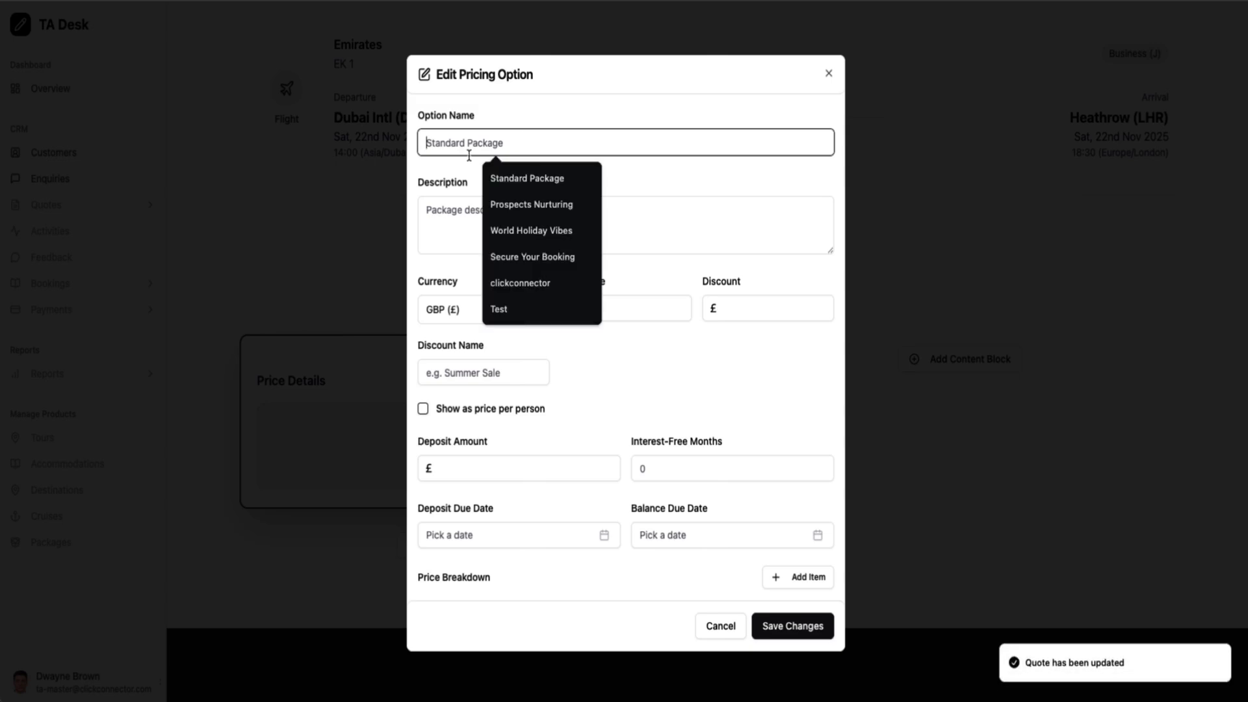
{"action": "left_click", "coordinate": [513, 177]}
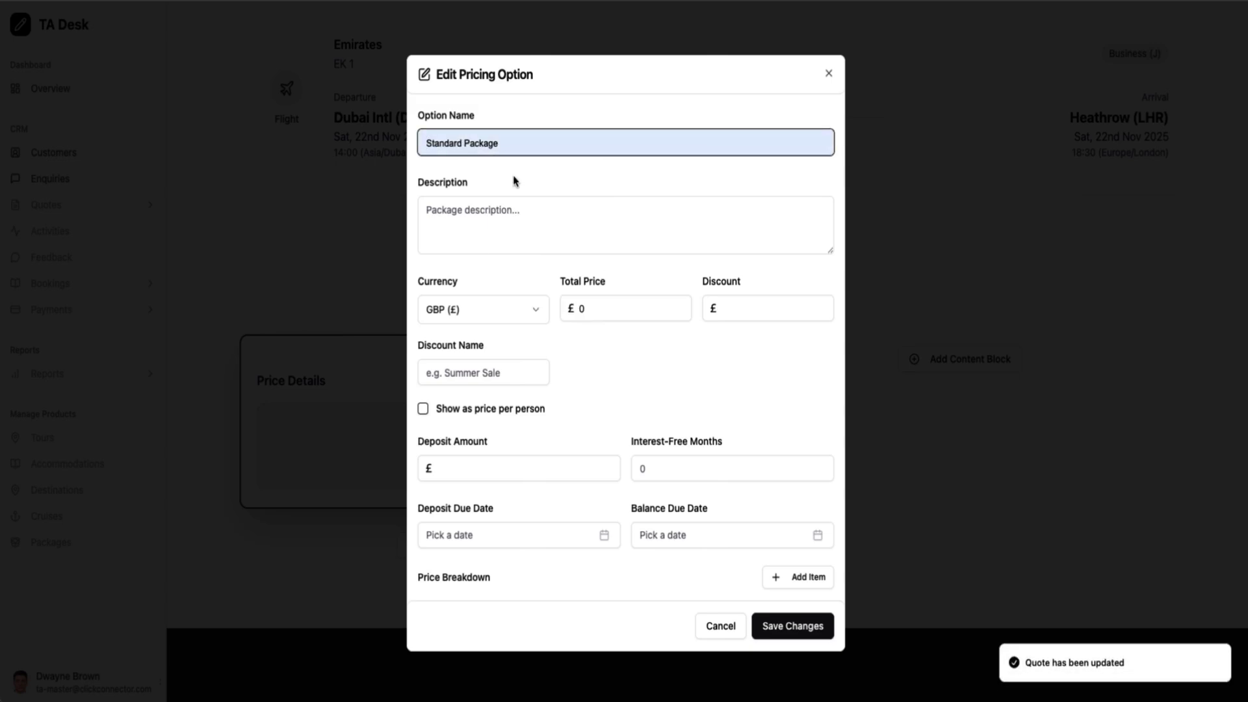
{"action": "left_click", "coordinate": [600, 311]}
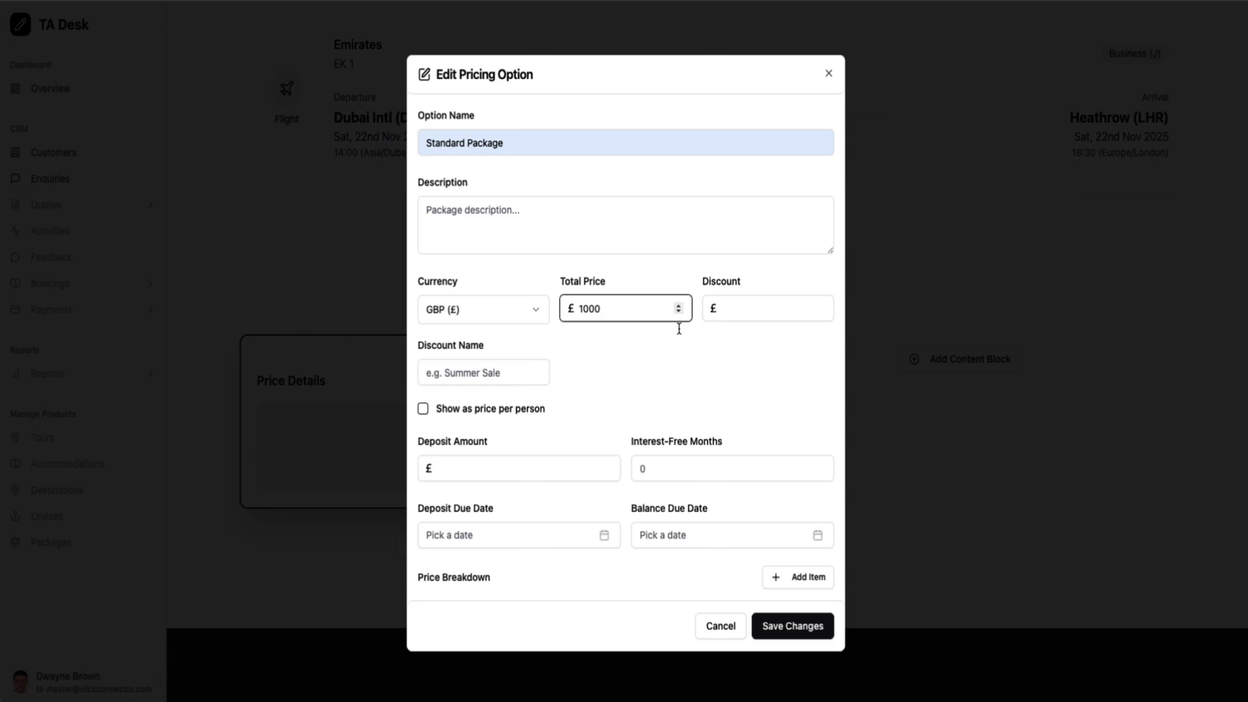
Apply a £50 discount named Summer Sale to the Standard Package
{"action": "left_click", "coordinate": [741, 308]}
{"action": "key", "text": "shift+Tab"}
{"action": "left_click", "coordinate": [492, 373]}
{"action": "type", "text": "Summer Sale"}
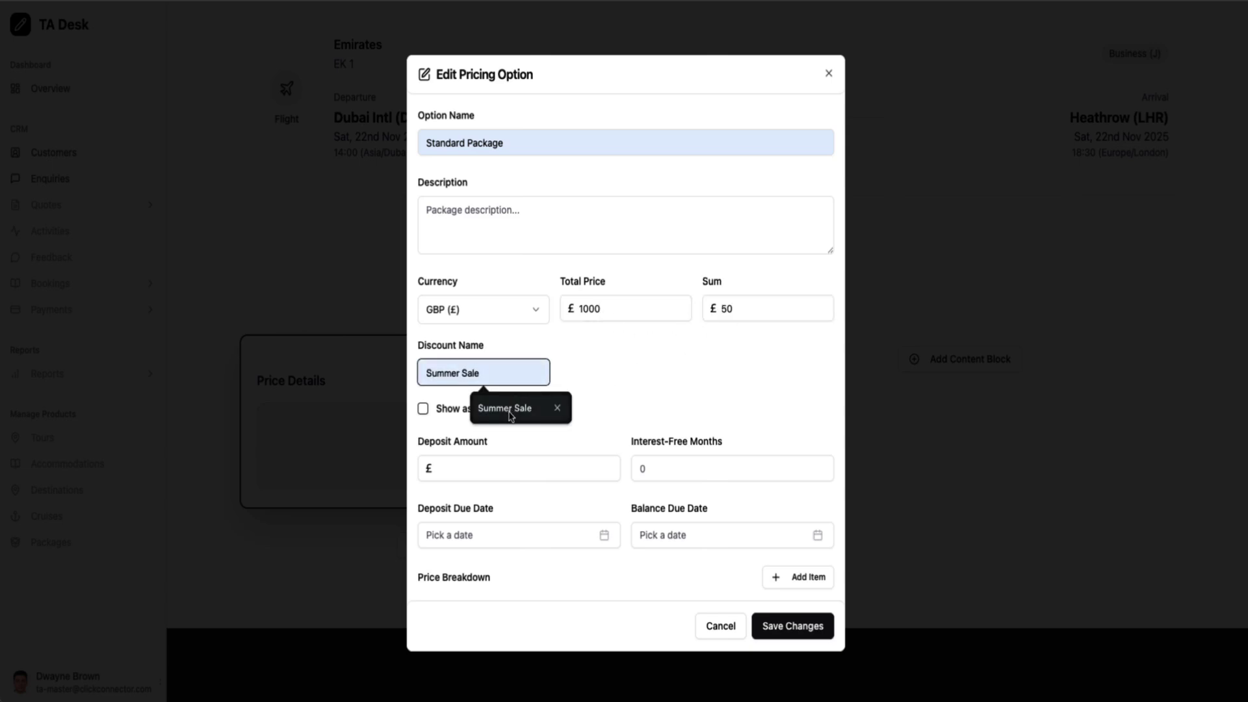
{"action": "left_click", "coordinate": [512, 408]}
{"action": "left_click", "coordinate": [643, 395]}
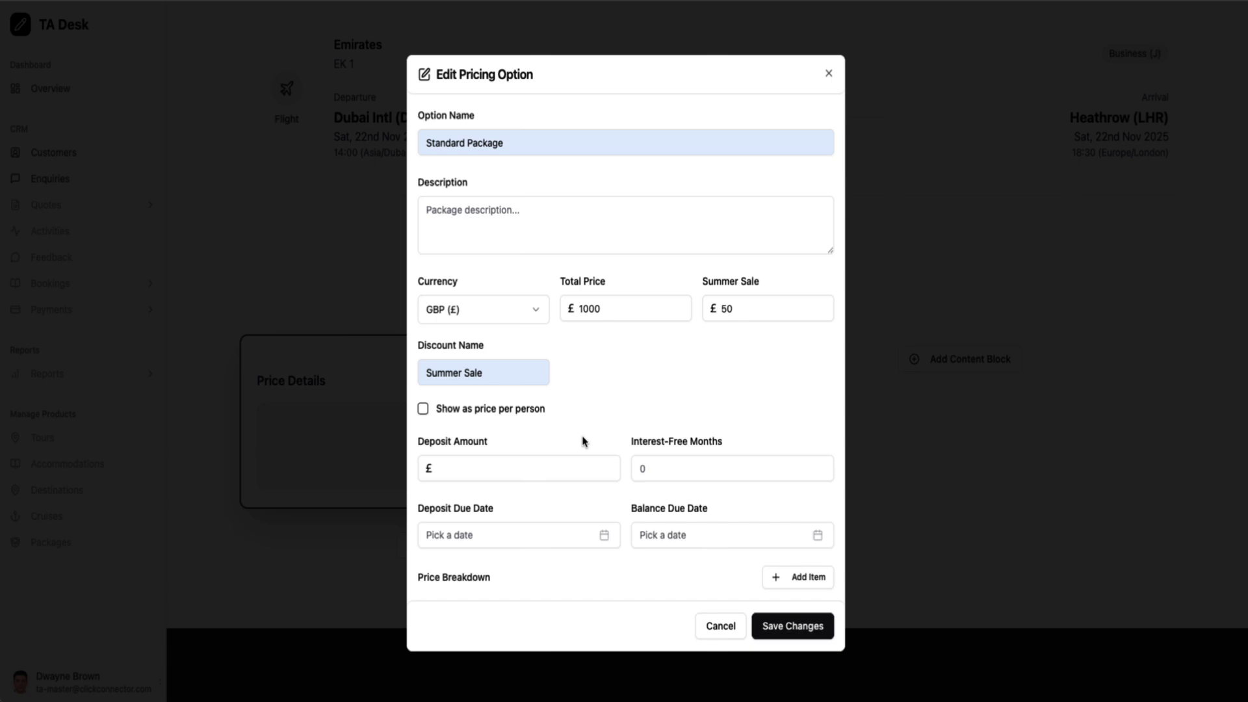
Set a £200 deposit due 25 September 2025 with interest-free months, and save
{"action": "left_click", "coordinate": [514, 470]}
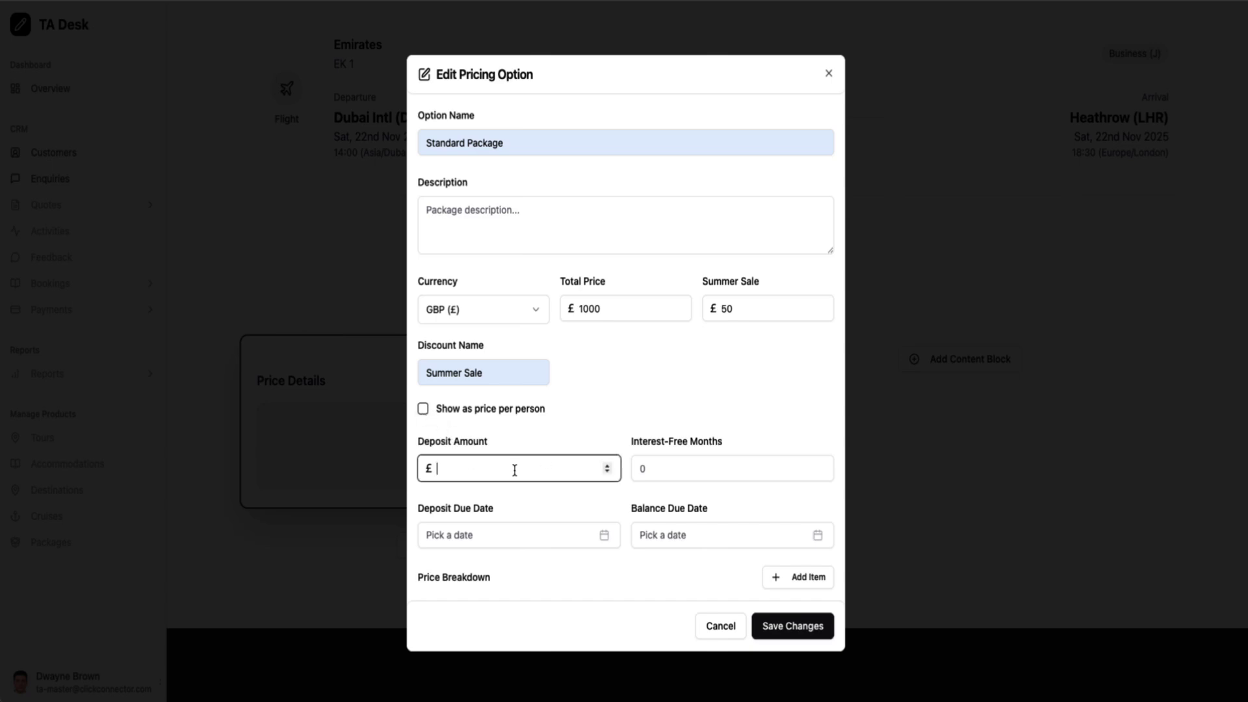
{"action": "type", "text": "200"}
{"action": "left_click", "coordinate": [725, 467]}
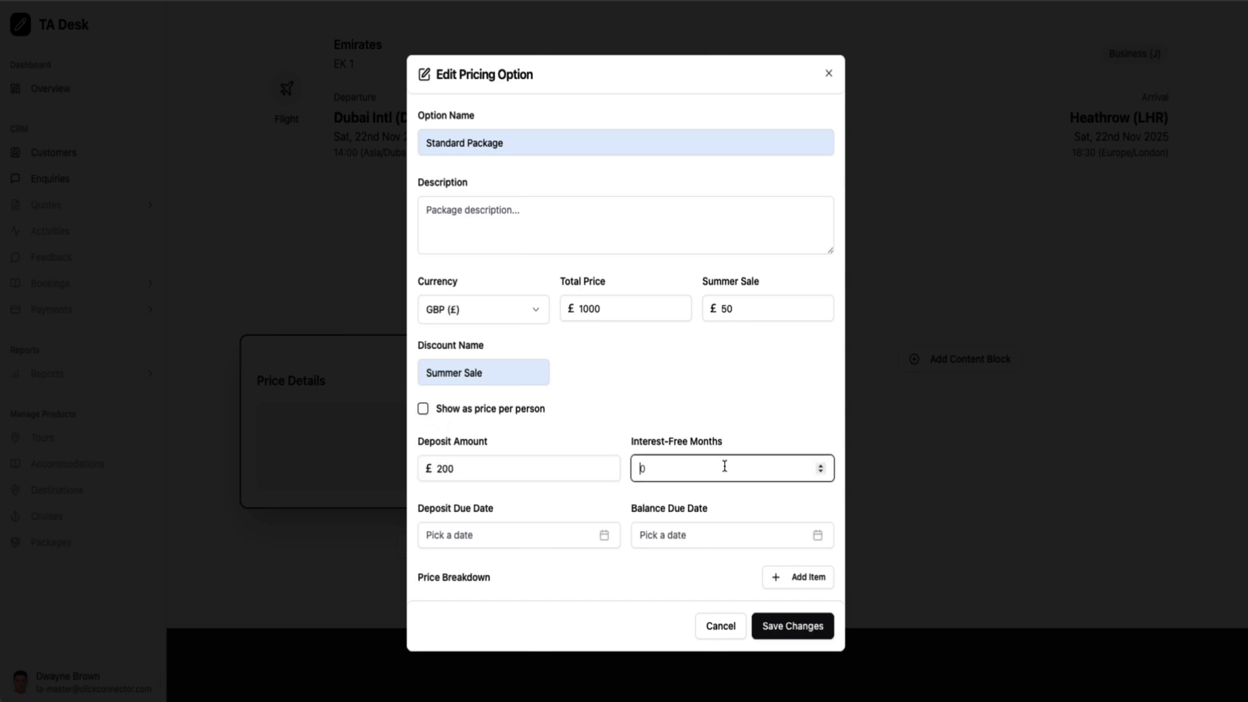
{"action": "left_click", "coordinate": [564, 540]}
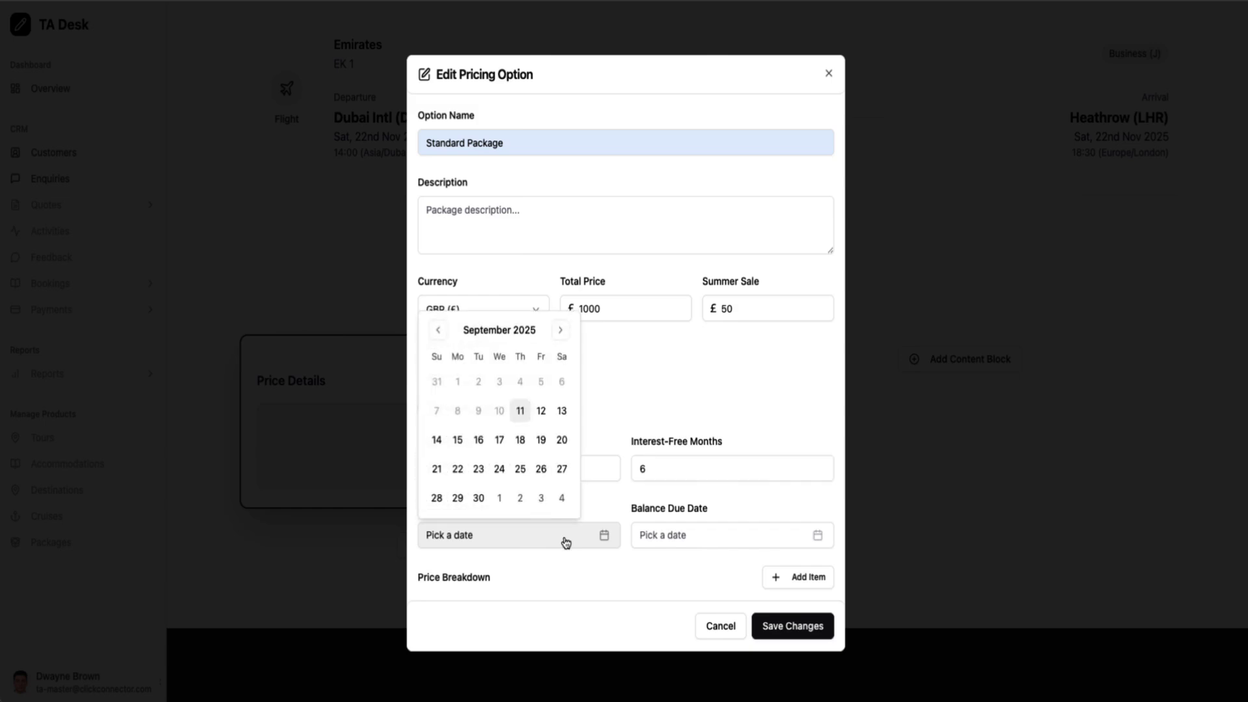
{"action": "left_click", "coordinate": [521, 469]}
{"action": "left_click", "coordinate": [637, 500]}
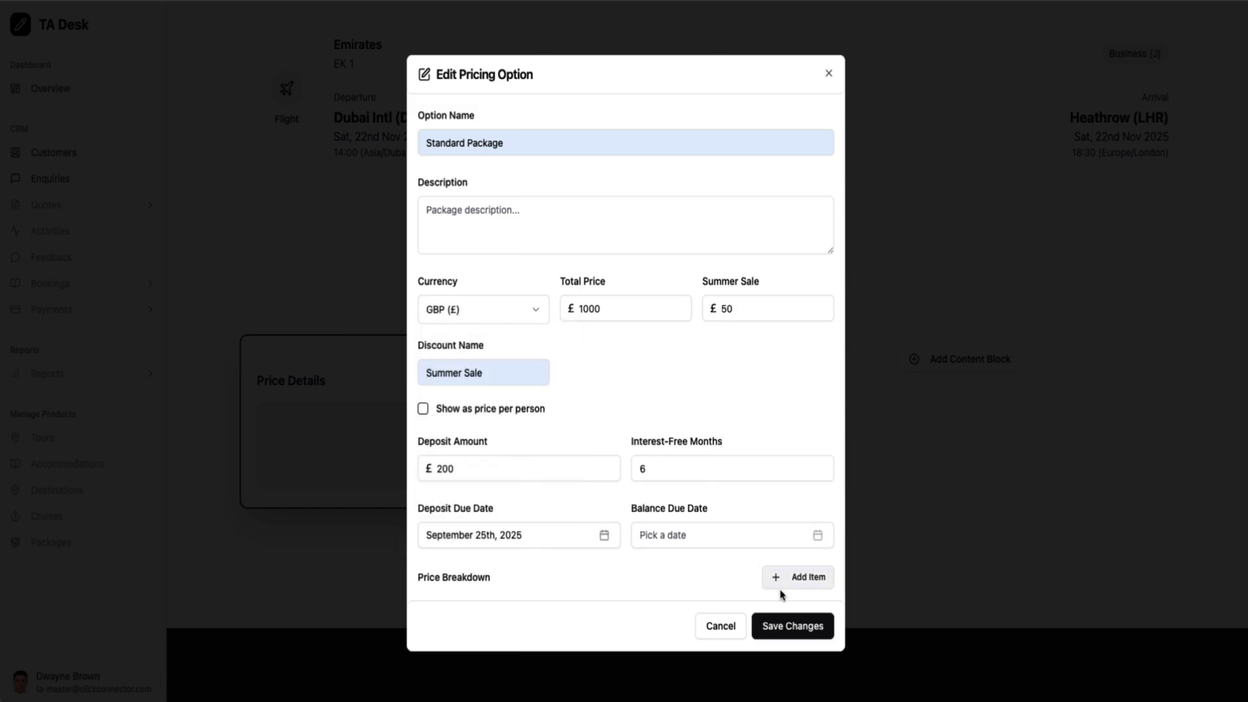
{"action": "left_click", "coordinate": [786, 626]}
{"action": "scroll", "coordinate": [719, 577], "scroll_direction": "down", "scroll_amount": 3}
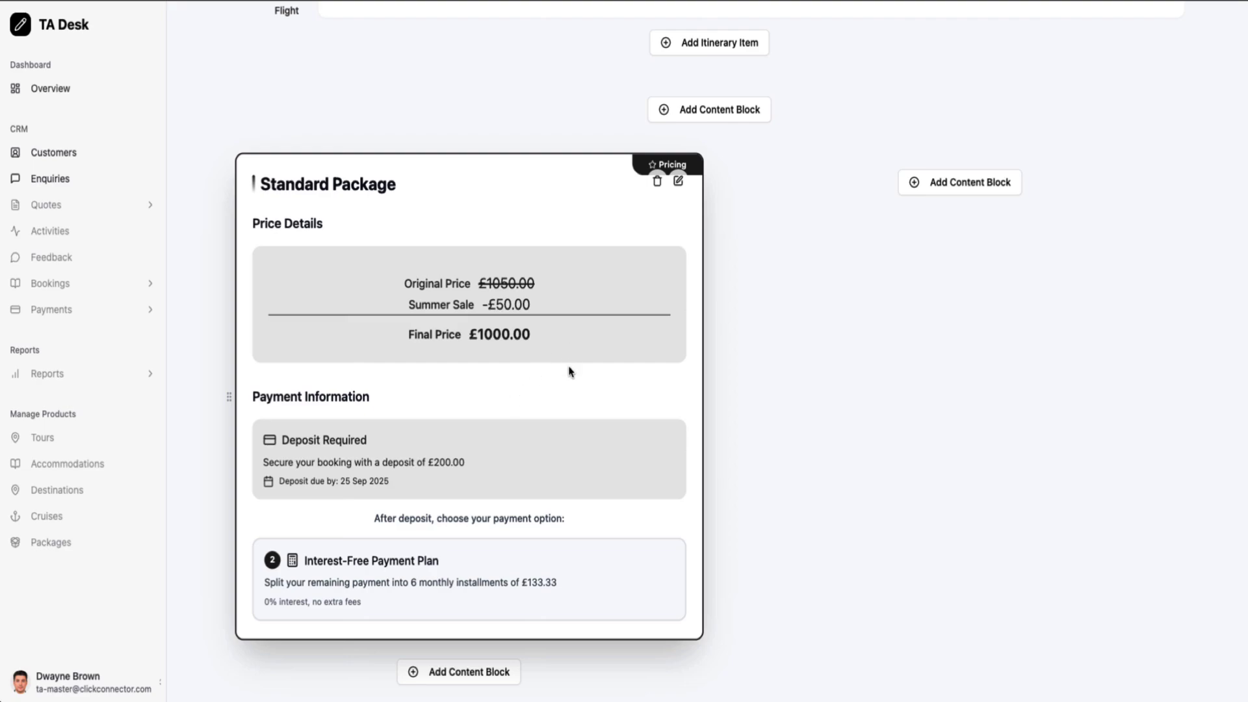
Add a Destination Summary for Dubai, United Arab Emirates and save the auto-filled details
{"action": "left_click", "coordinate": [963, 188]}
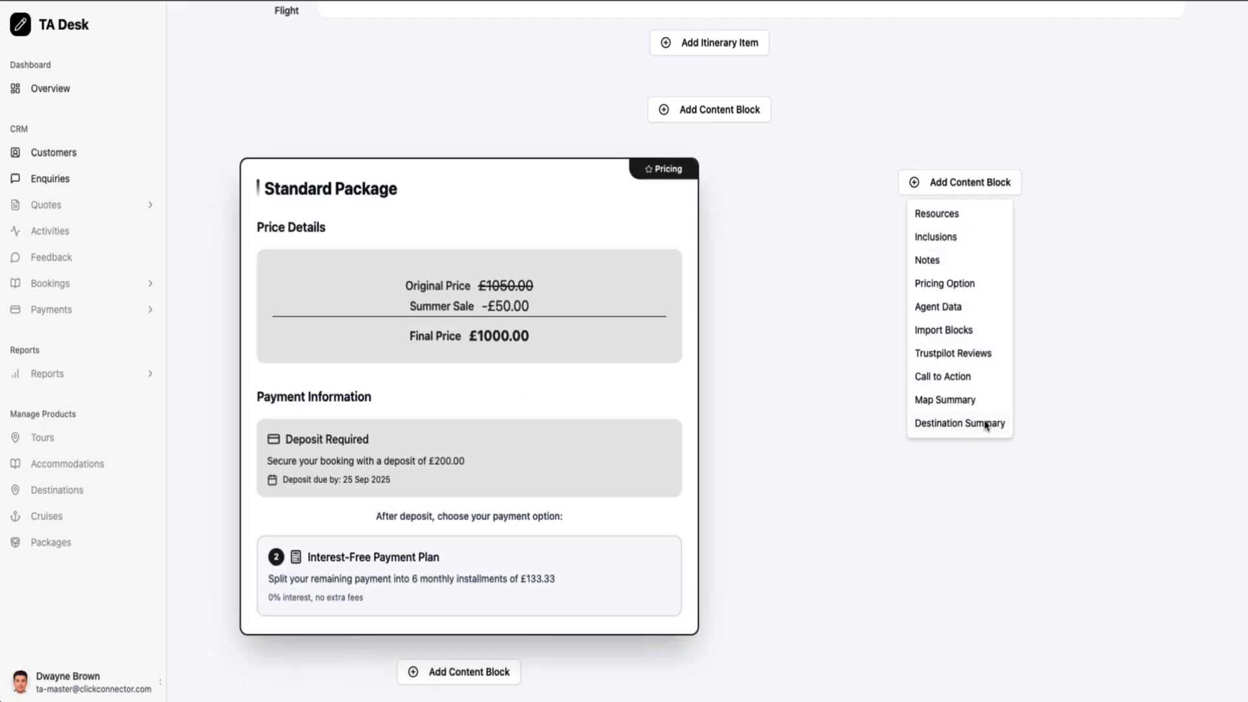
{"action": "left_click", "coordinate": [961, 423]}
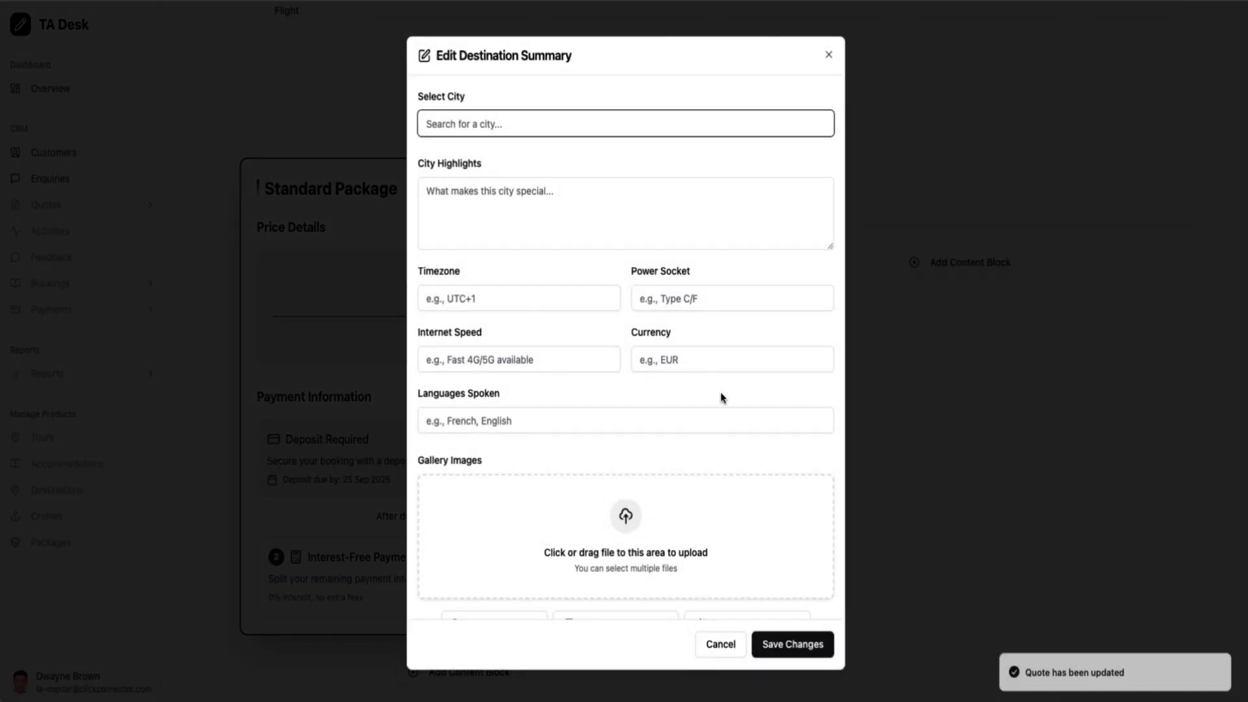
{"action": "type", "text": "dubai"}
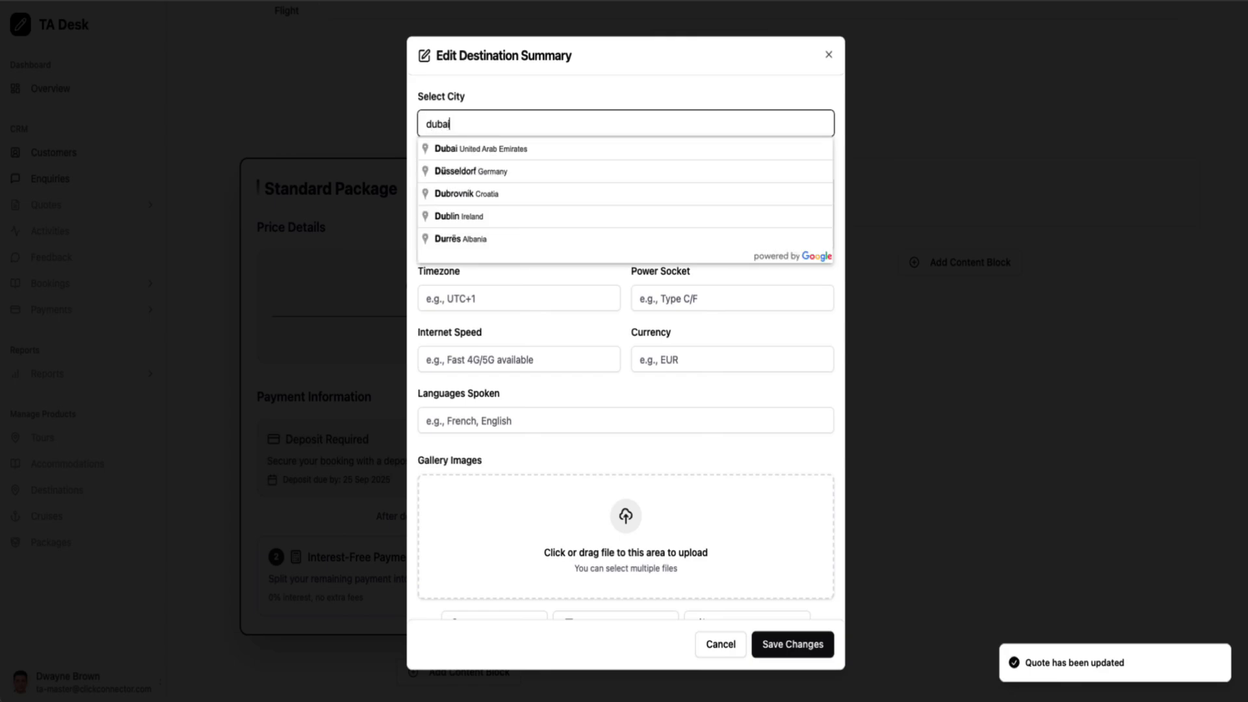
{"action": "left_click", "coordinate": [485, 154]}
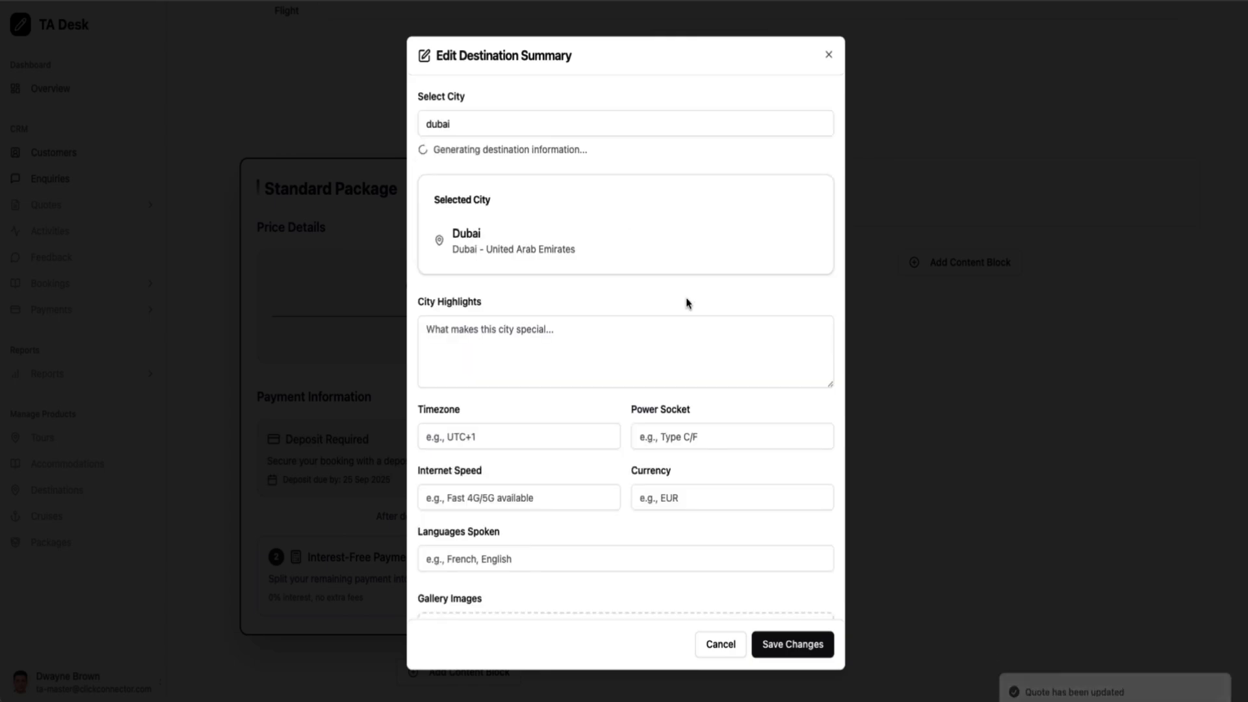
{"action": "scroll", "coordinate": [669, 367], "scroll_direction": "down", "scroll_amount": 2}
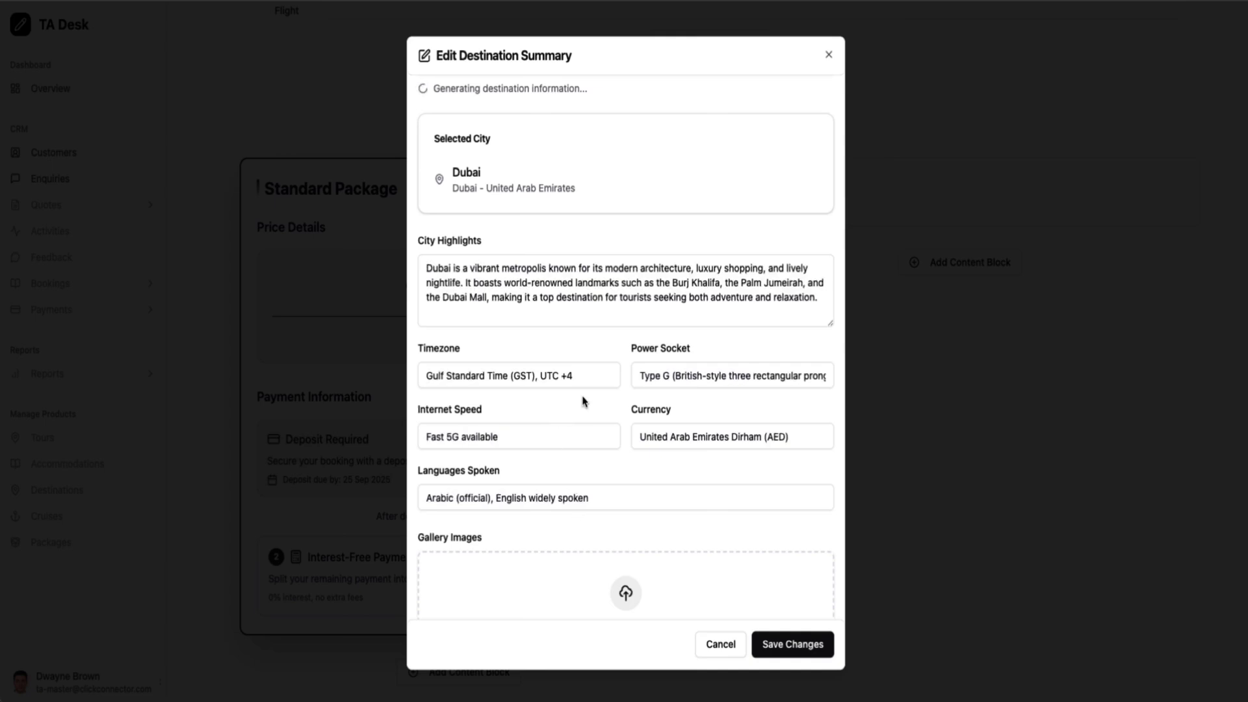
{"action": "scroll", "coordinate": [583, 397], "scroll_direction": "down", "scroll_amount": 2}
{"action": "scroll", "coordinate": [583, 397], "scroll_direction": "down", "scroll_amount": 2}
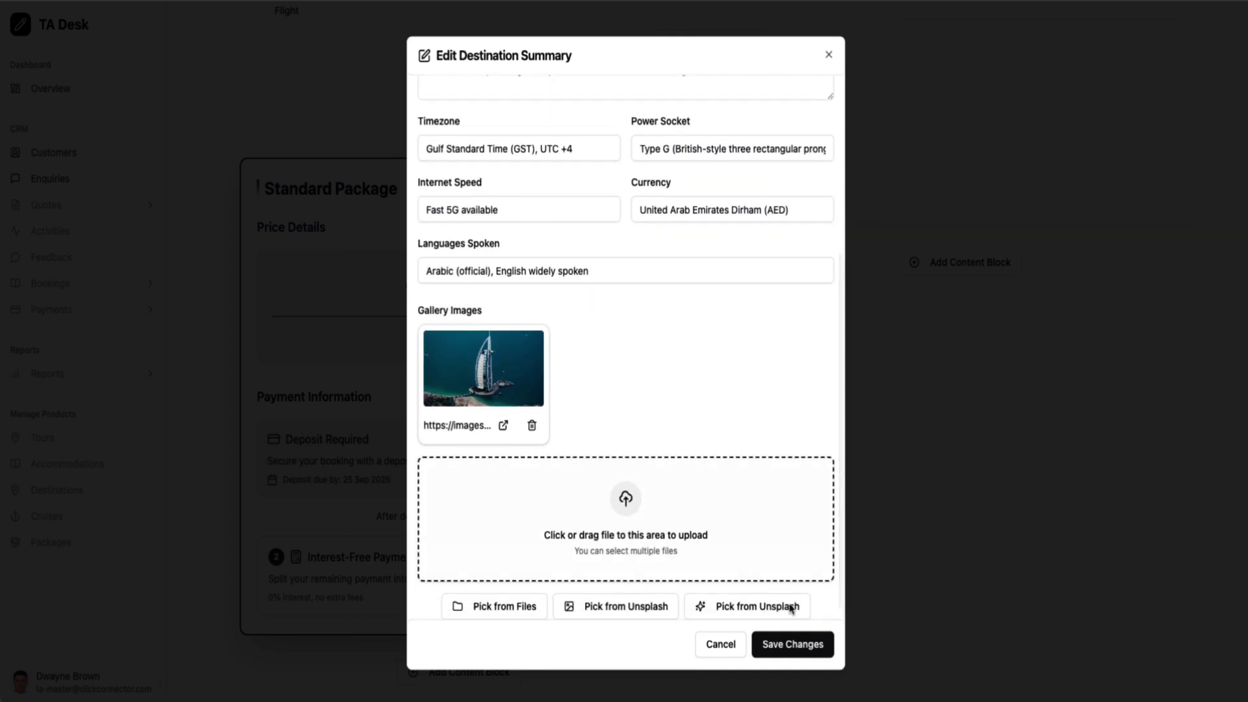
{"action": "left_click", "coordinate": [801, 655]}
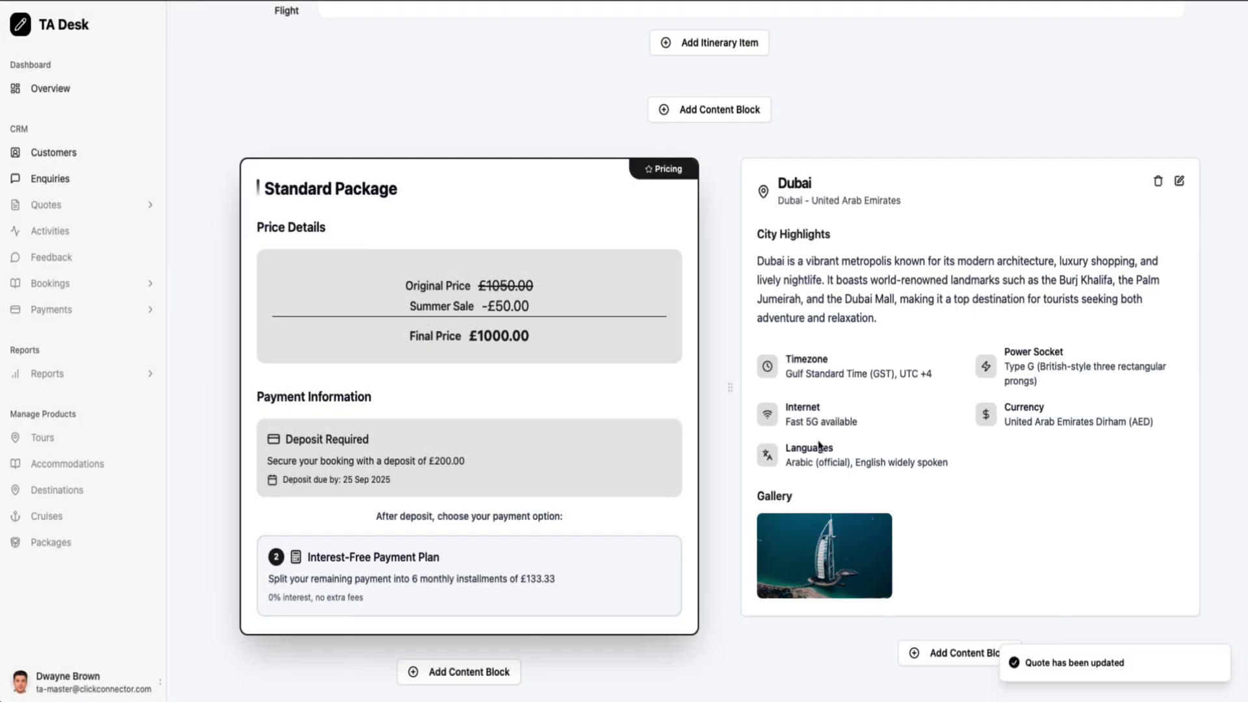
{"action": "scroll", "coordinate": [852, 364], "scroll_direction": "down", "scroll_amount": 3}
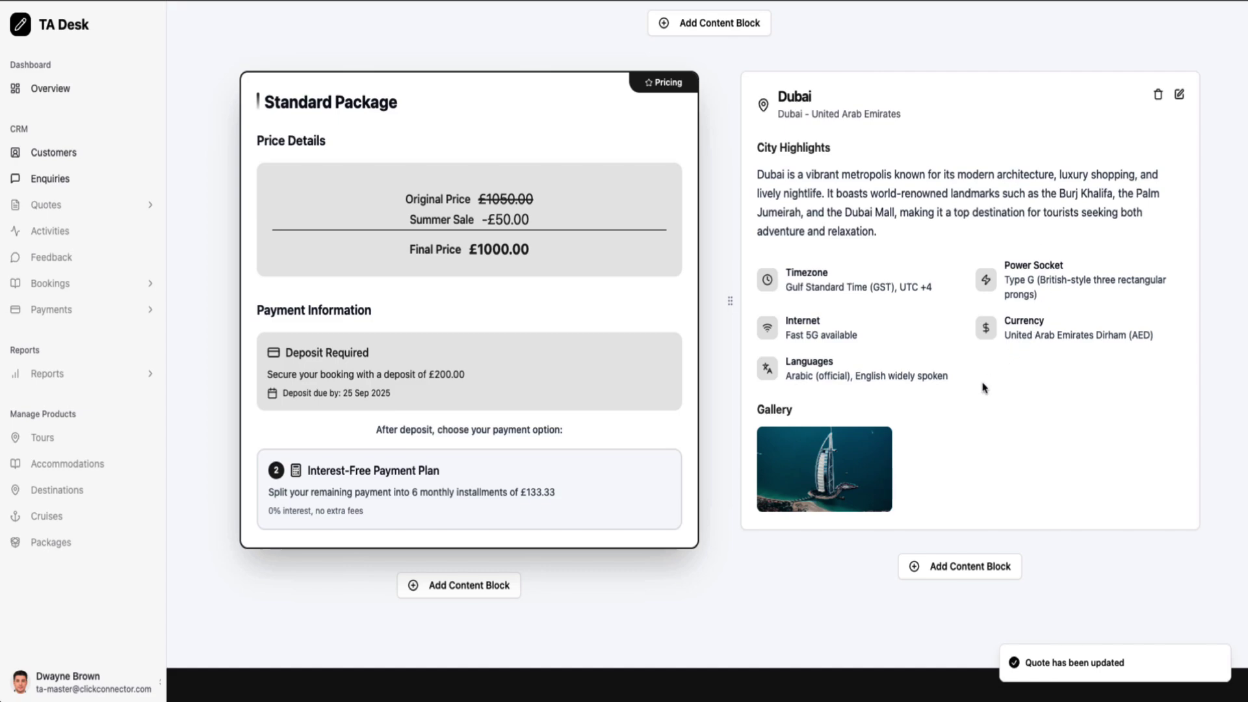
Add a travel specialist Agent Data block, leaving its message unchanged
{"action": "left_click", "coordinate": [961, 570]}
{"action": "left_click", "coordinate": [955, 418]}
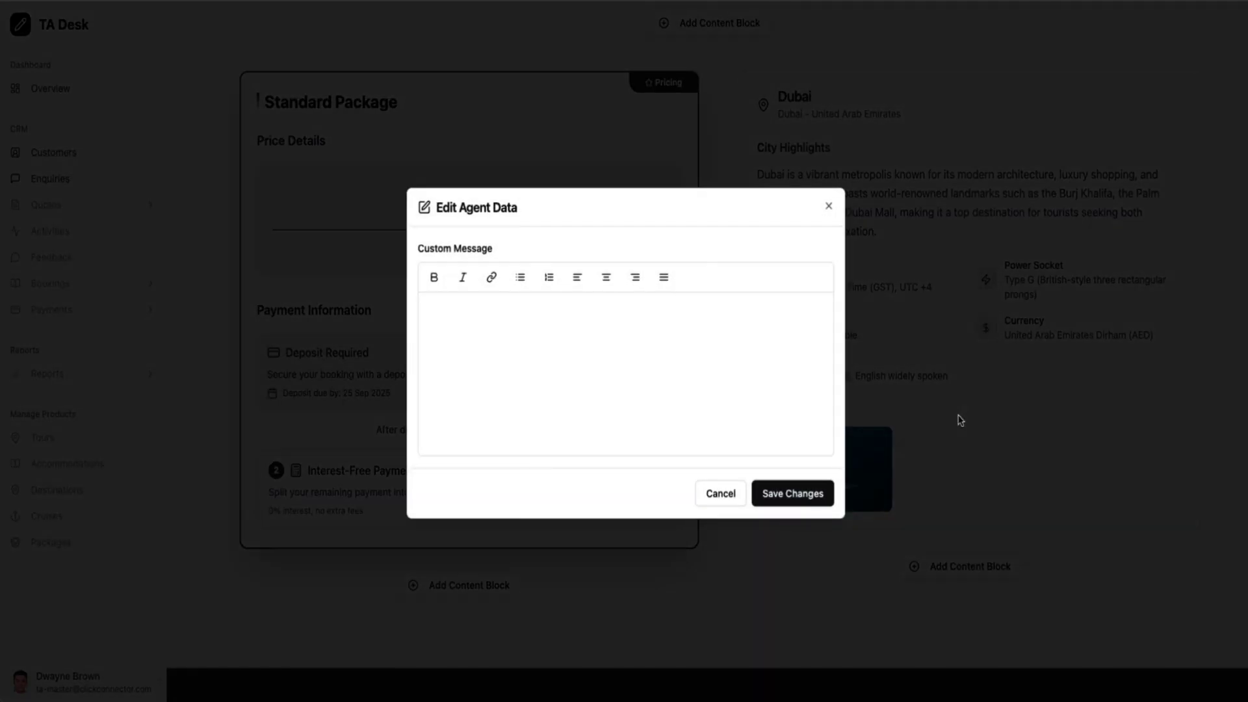
{"action": "left_click", "coordinate": [829, 206]}
{"action": "scroll", "coordinate": [815, 447], "scroll_direction": "down", "scroll_amount": 3}
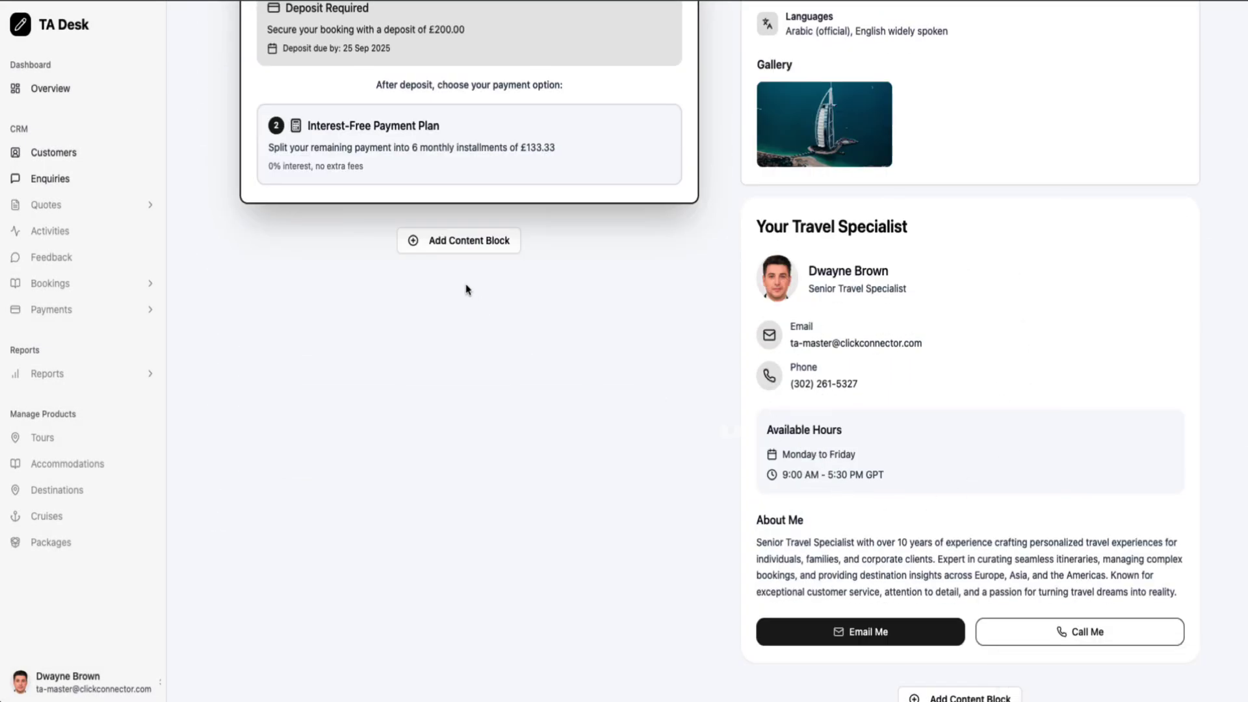
Add a Trustpilot reviews block below the pricing with default settings
{"action": "left_click", "coordinate": [469, 241]}
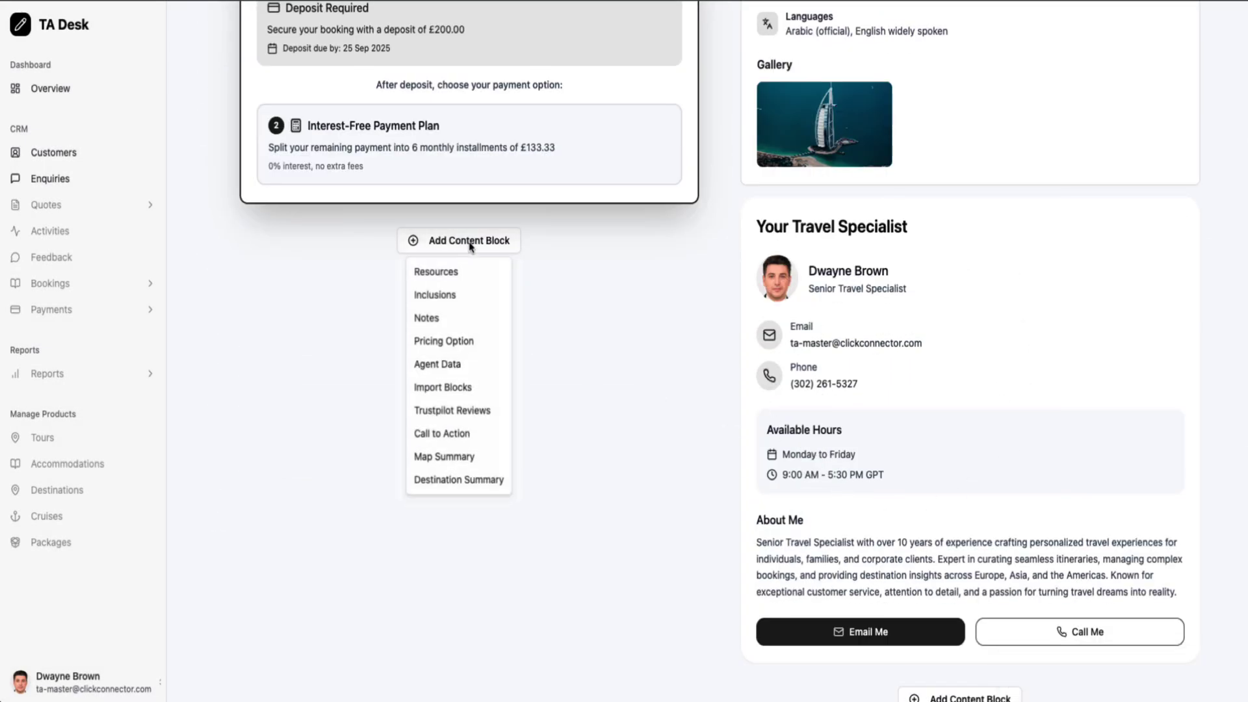
{"action": "left_click", "coordinate": [455, 420]}
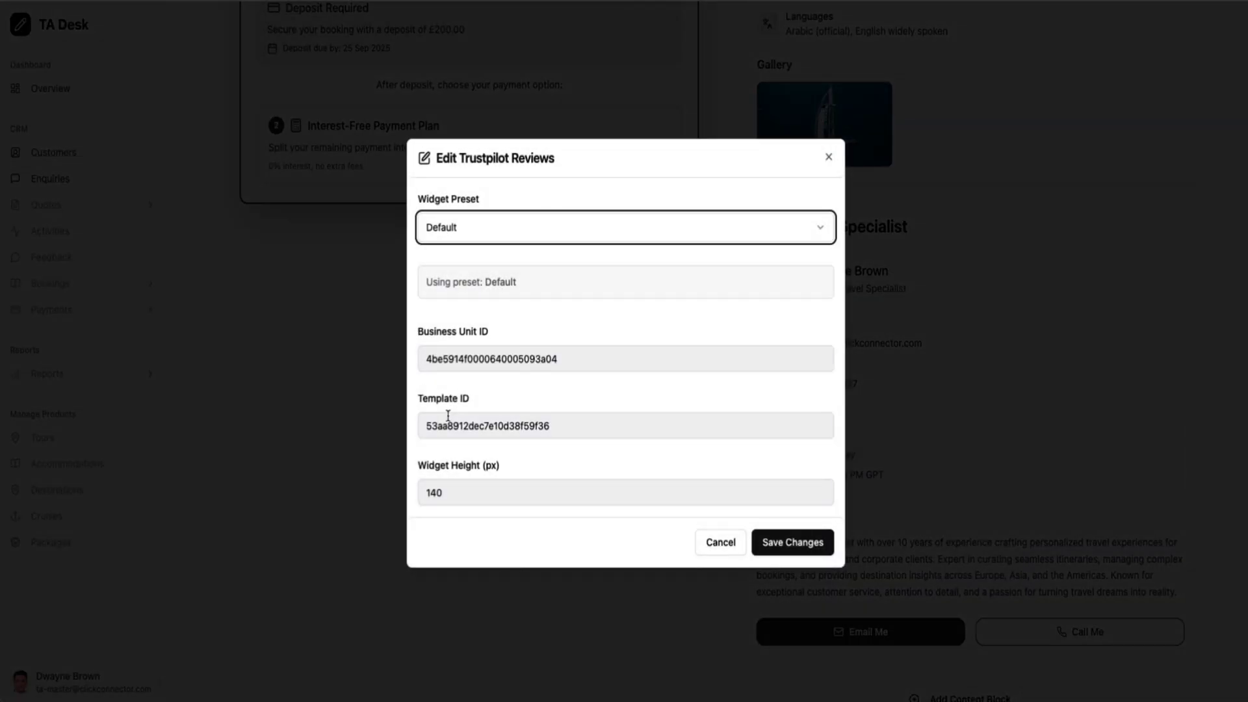
{"action": "left_click", "coordinate": [823, 558]}
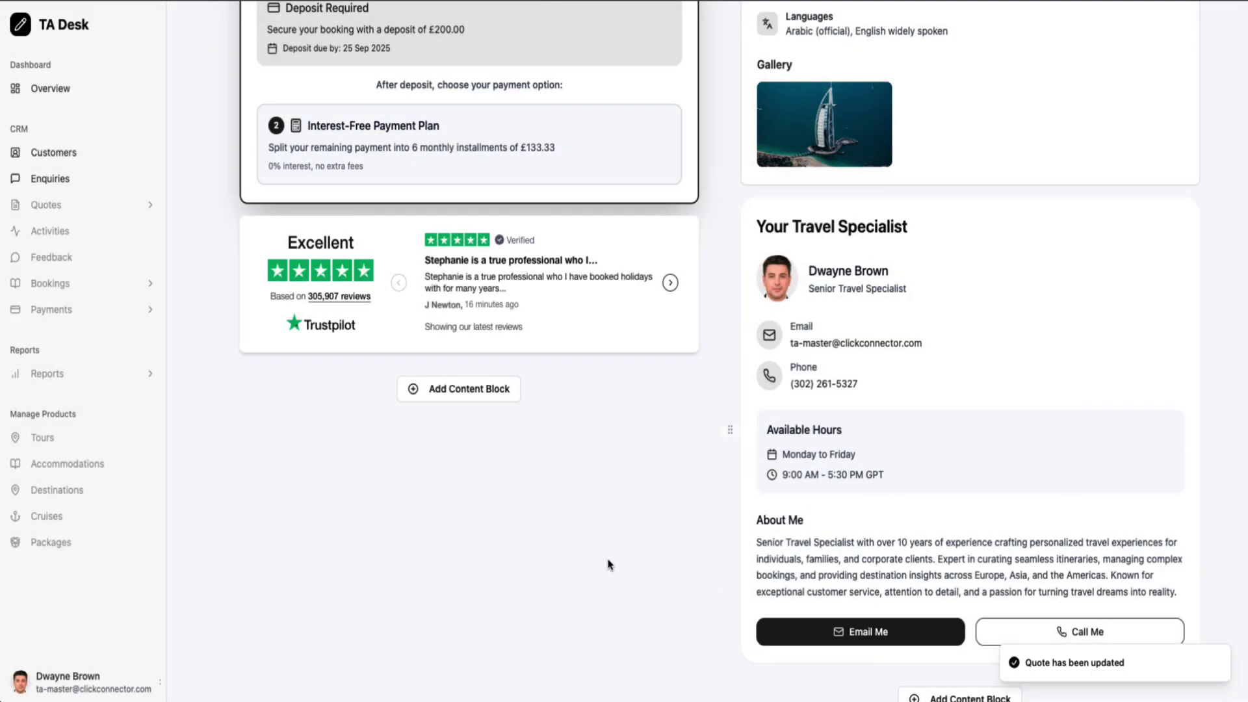
Add a Call to Action booking block, keeping its default content
{"action": "left_click", "coordinate": [497, 390]}
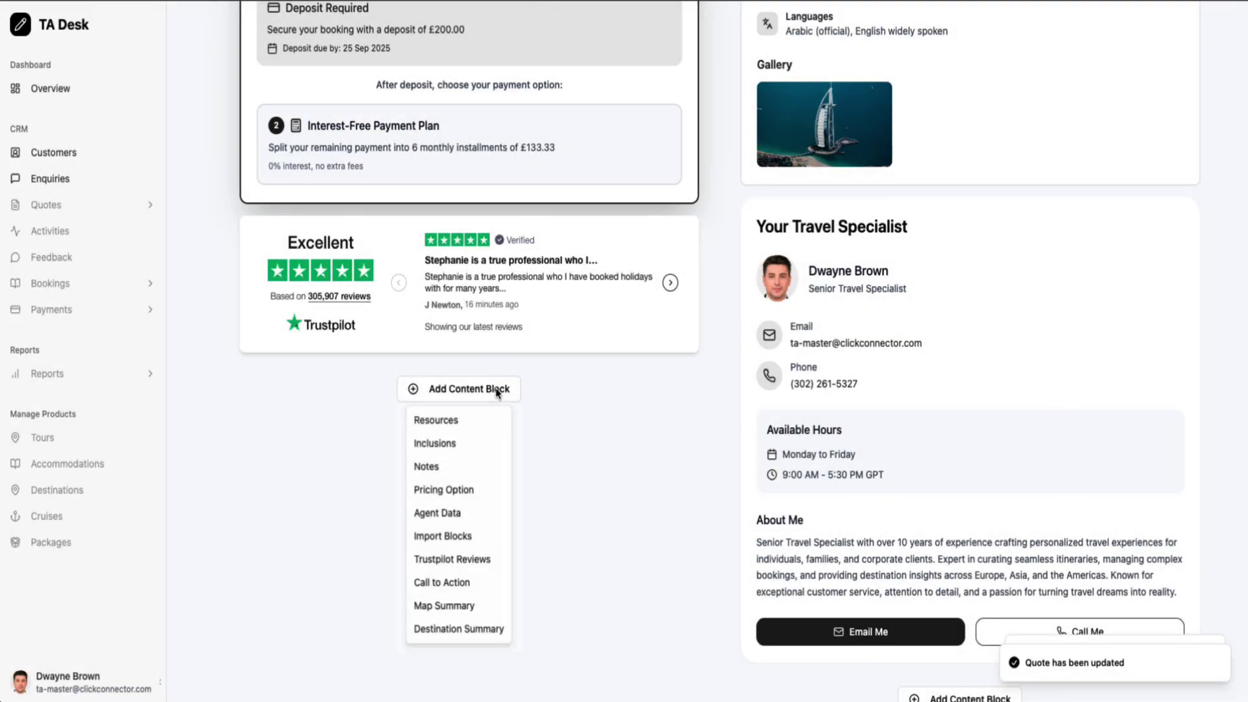
{"action": "left_click", "coordinate": [473, 587]}
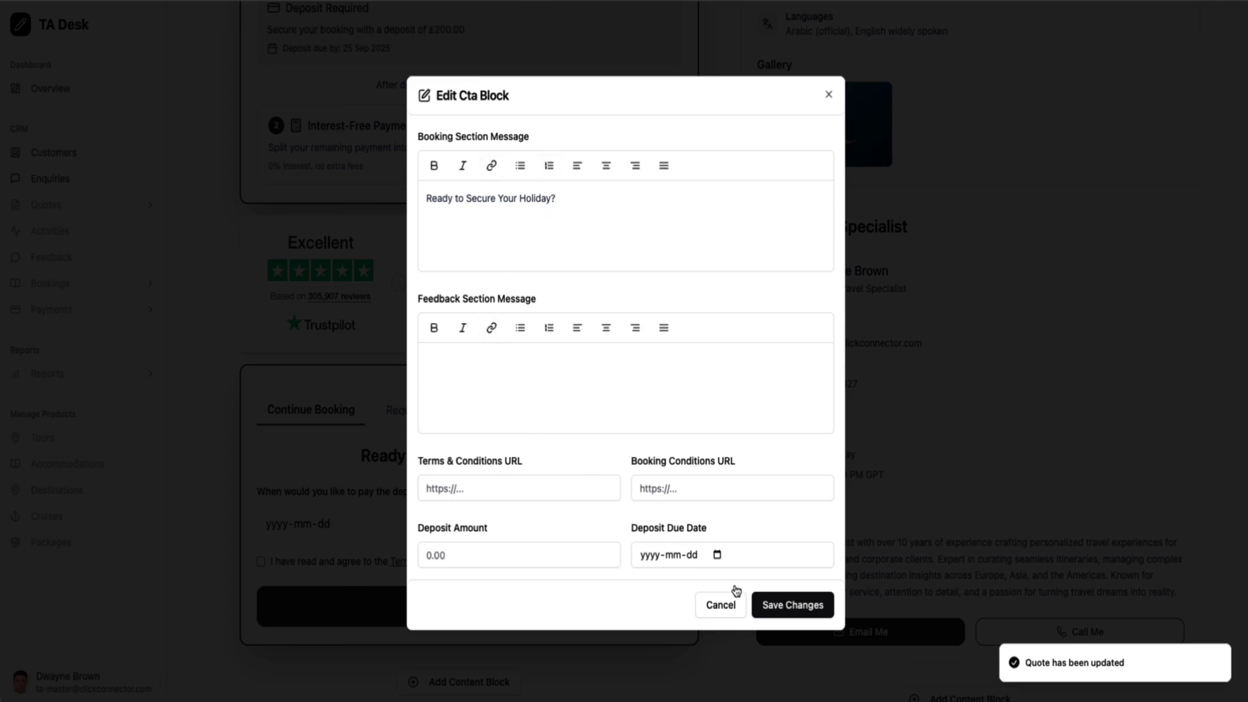
{"action": "left_click", "coordinate": [721, 609]}
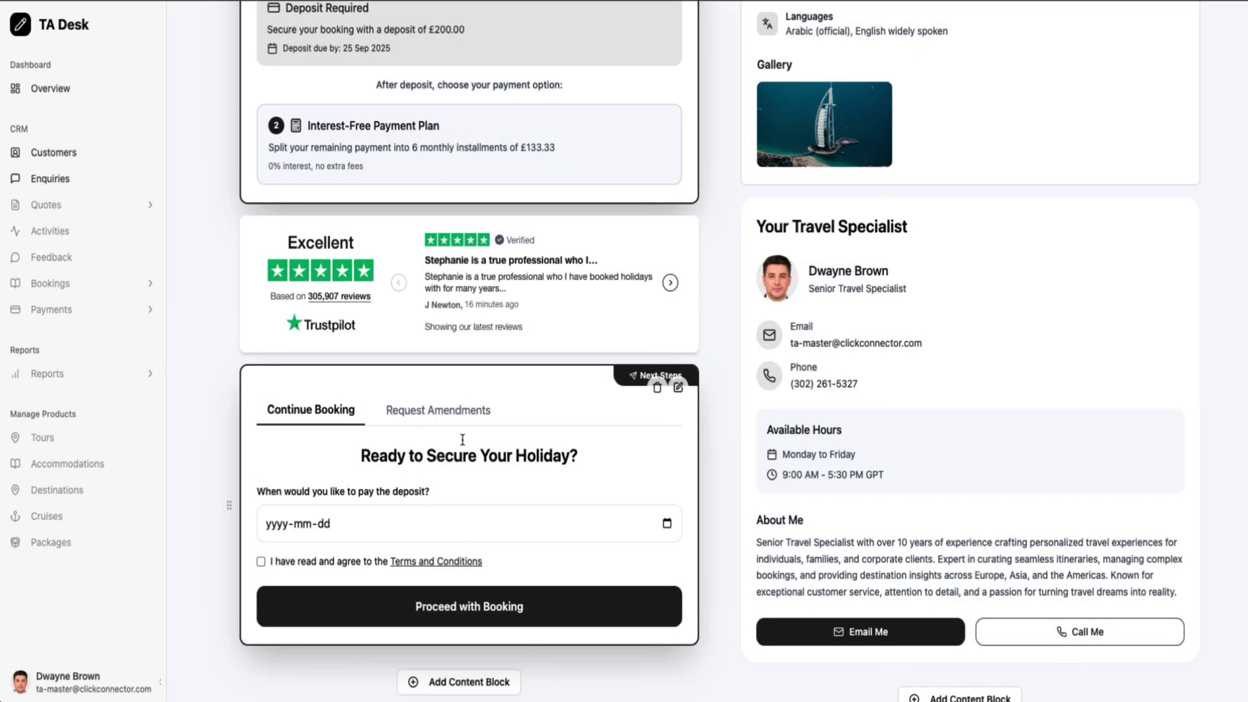
{"action": "scroll", "coordinate": [432, 501], "scroll_direction": "down", "scroll_amount": 1}
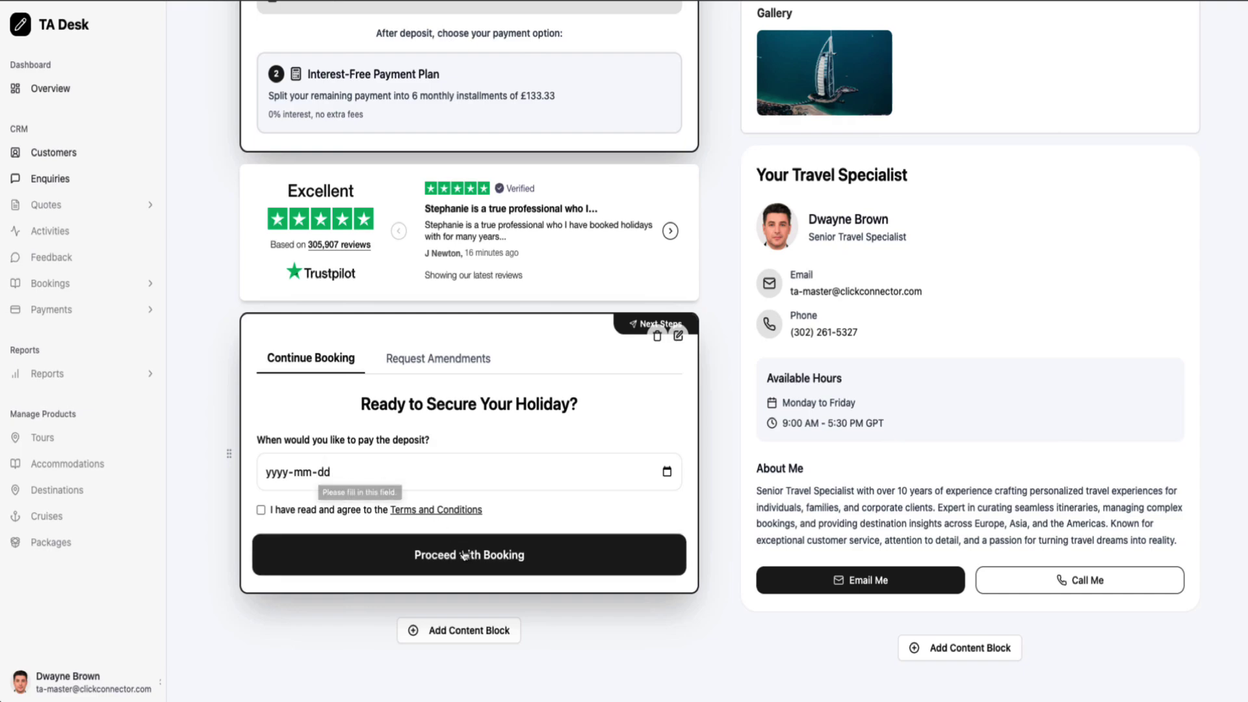
{"action": "left_click", "coordinate": [433, 361]}
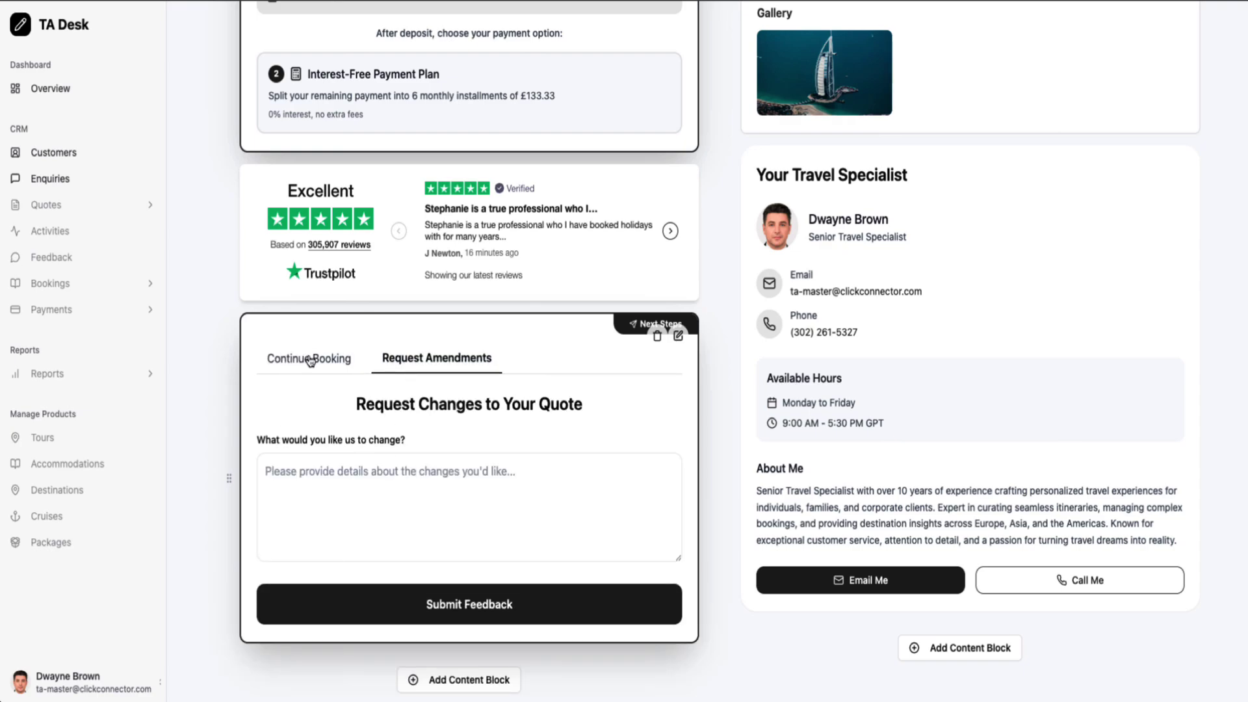
{"action": "left_click", "coordinate": [338, 358]}
{"action": "scroll", "coordinate": [505, 432], "scroll_direction": "up", "scroll_amount": 9}
{"action": "scroll", "coordinate": [504, 431], "scroll_direction": "up", "scroll_amount": 5}
{"action": "scroll", "coordinate": [505, 432], "scroll_direction": "down", "scroll_amount": 20}
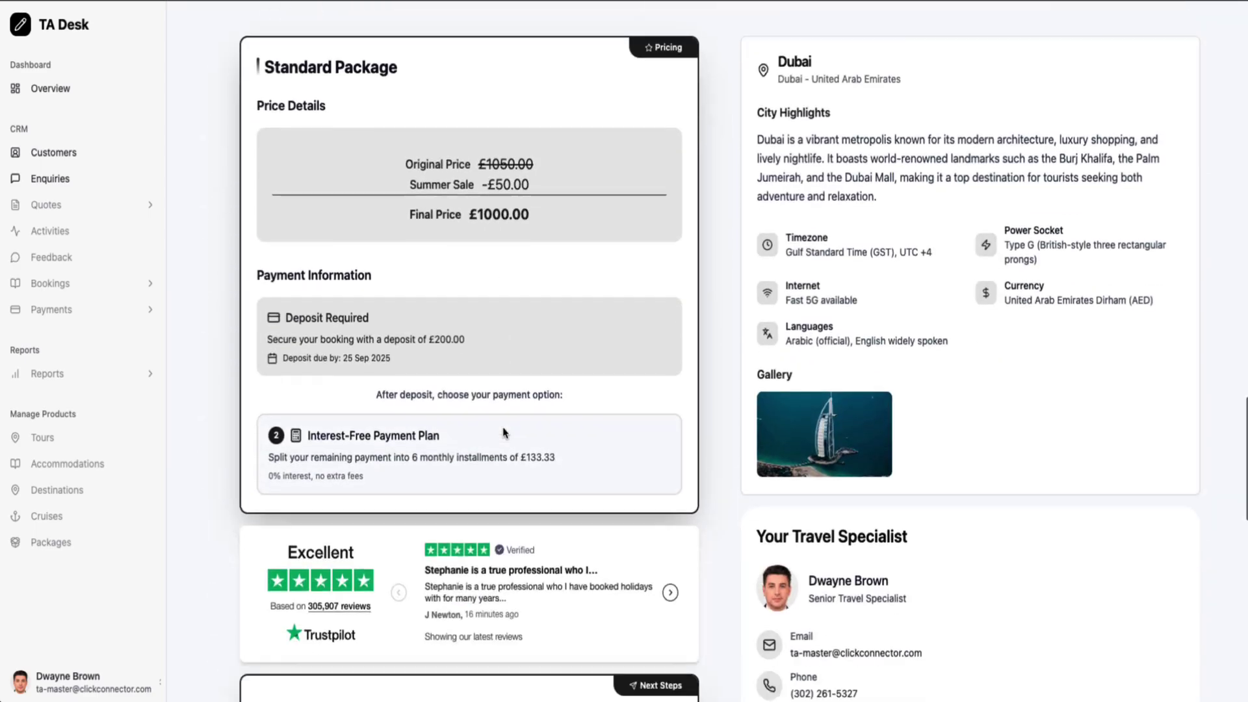
{"action": "scroll", "coordinate": [504, 432], "scroll_direction": "up", "scroll_amount": 15}
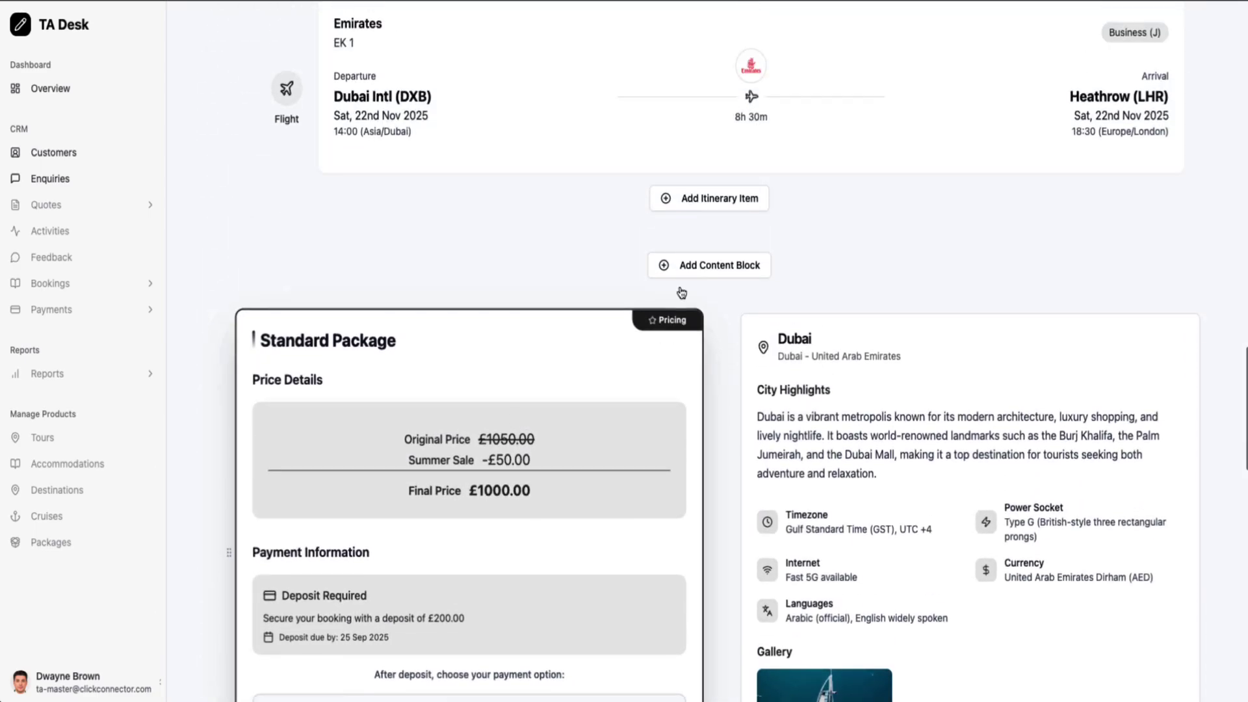
Open the Add Content Block dropdown above the Standard Package pricing card
{"action": "left_click", "coordinate": [750, 275]}
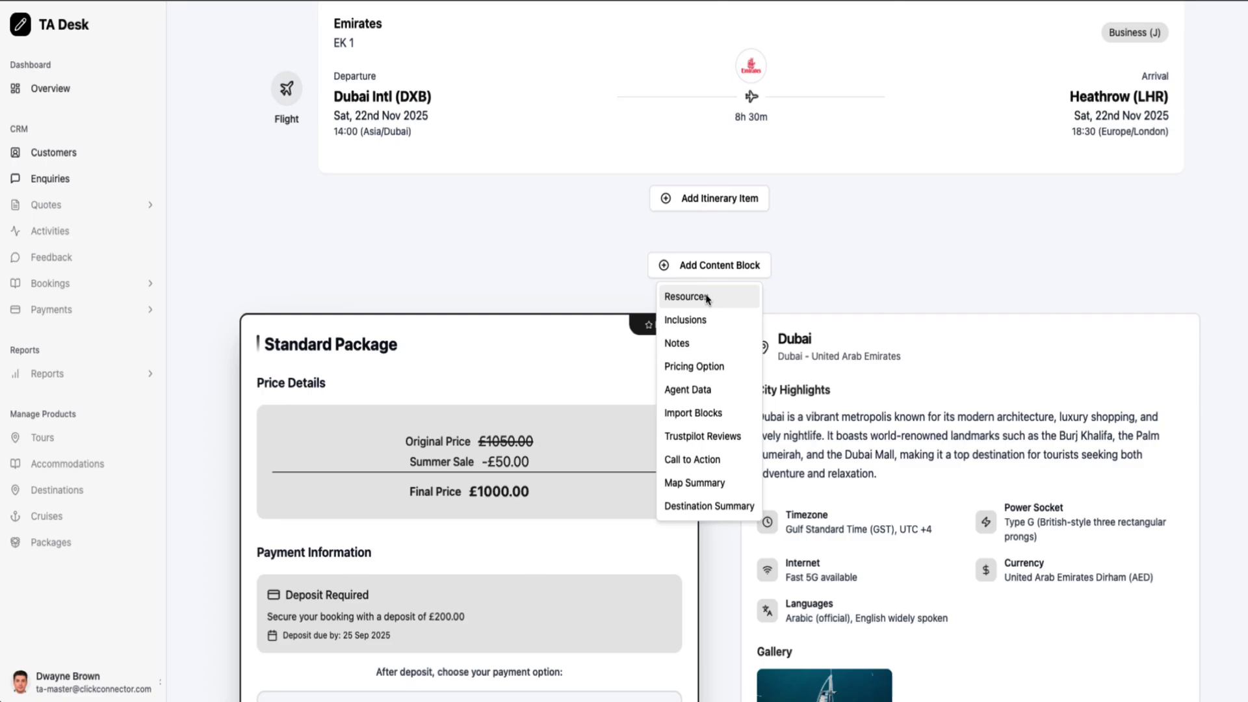
{"action": "scroll", "coordinate": [611, 234], "scroll_direction": "up", "scroll_amount": 15}
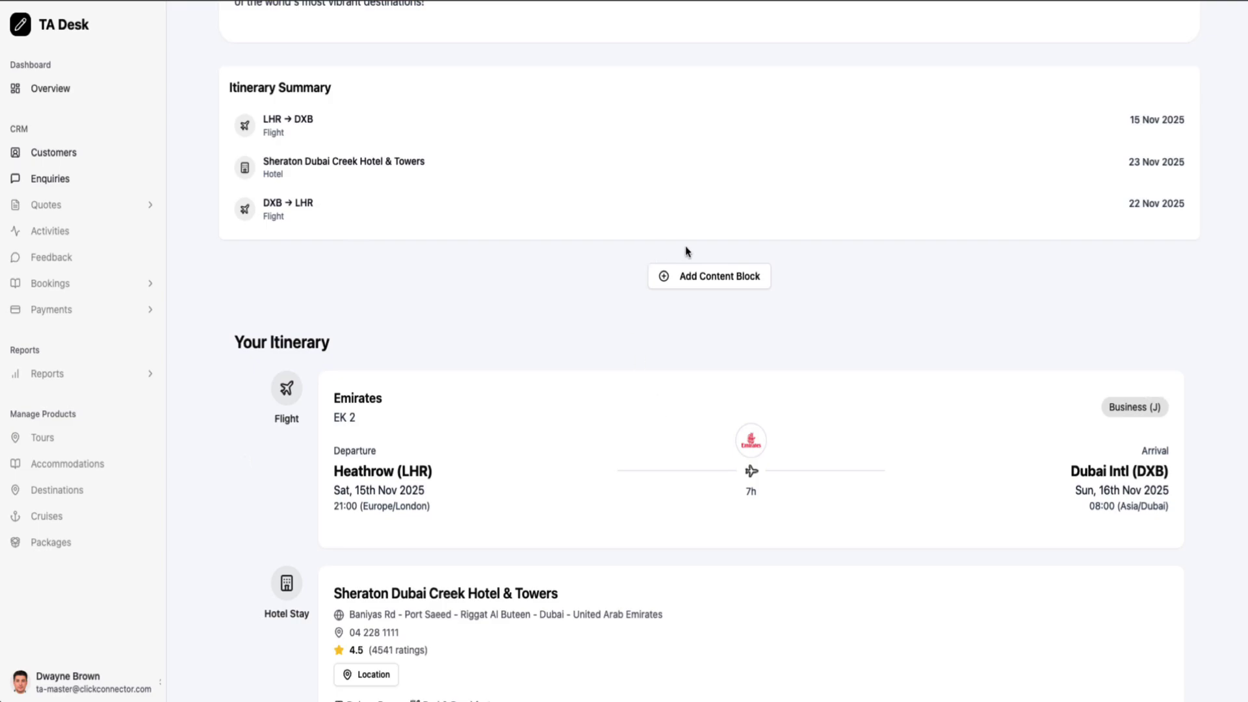
{"action": "scroll", "coordinate": [685, 253], "scroll_direction": "down", "scroll_amount": 20}
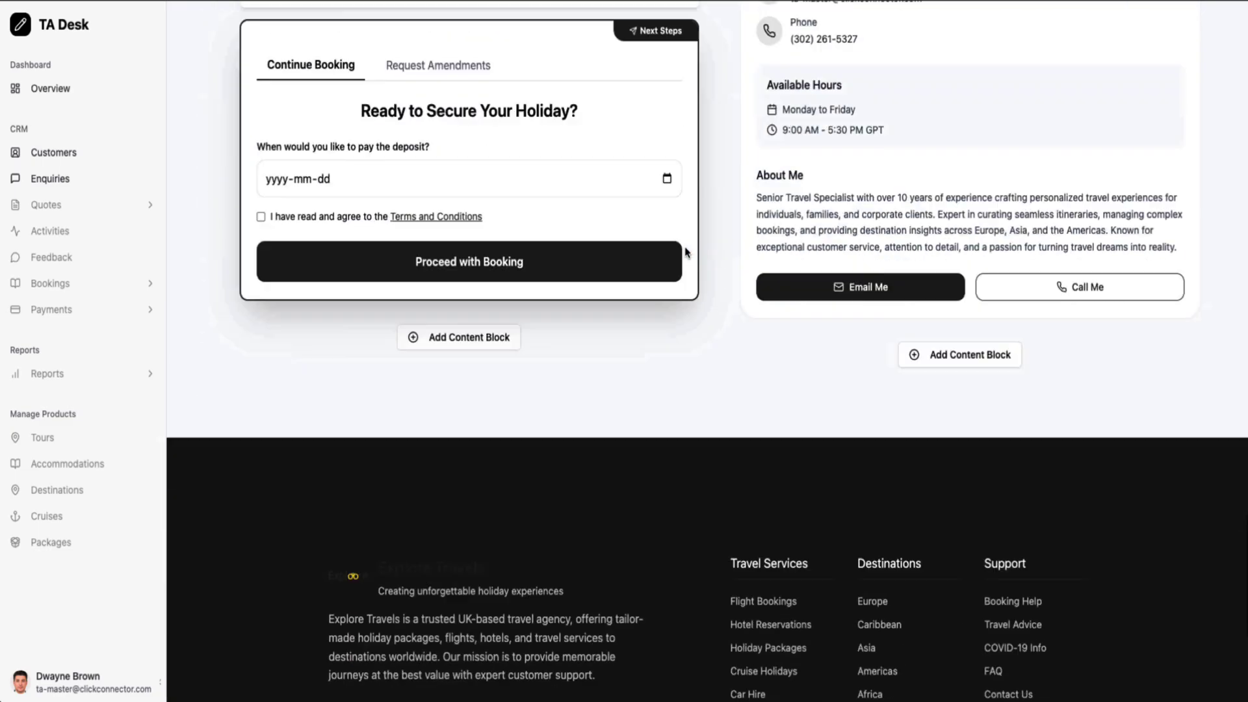
{"action": "scroll", "coordinate": [663, 358], "scroll_direction": "up", "scroll_amount": 10}
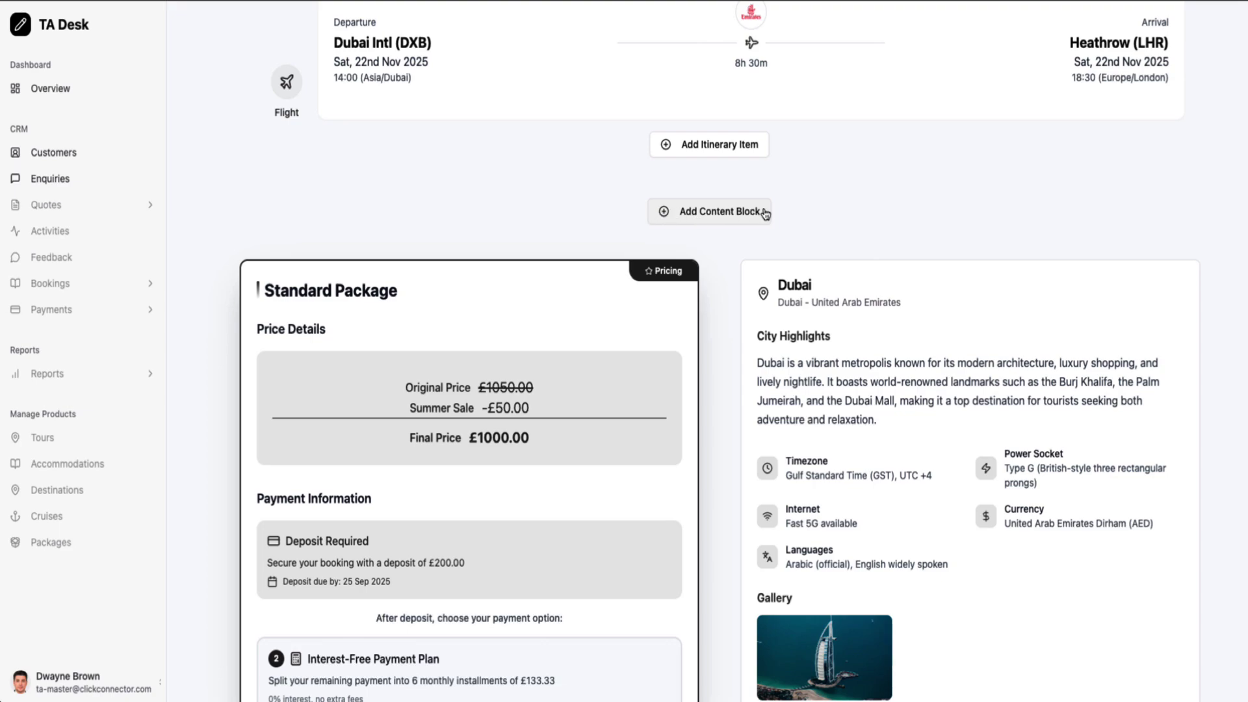
Insert a What's Included block with a Flights category listing 'London to Dubai'
{"action": "left_click", "coordinate": [742, 216]}
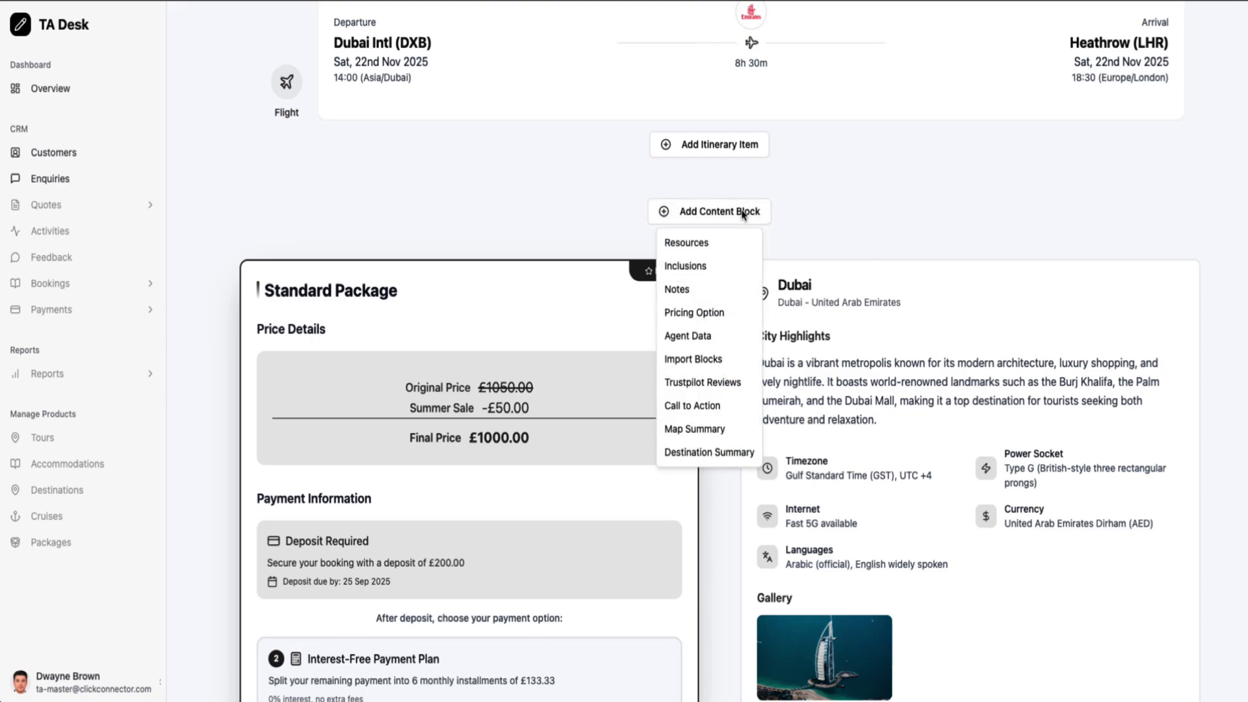
{"action": "left_click", "coordinate": [700, 265]}
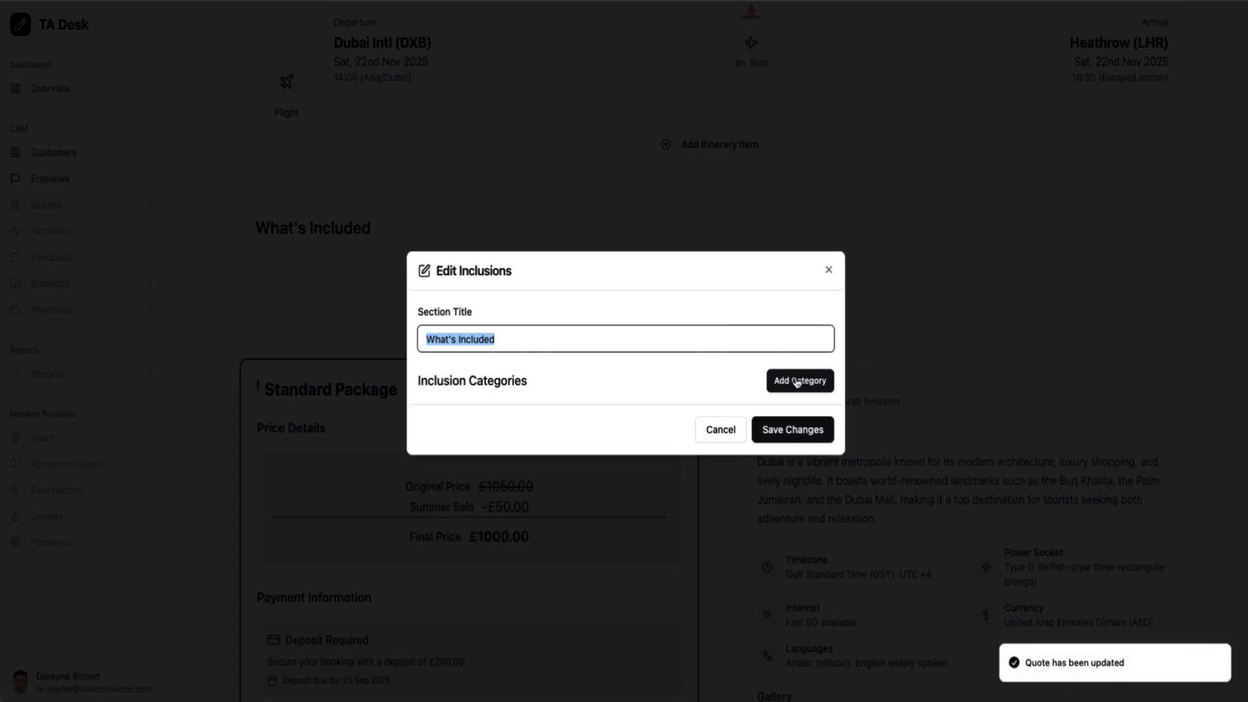
{"action": "left_click", "coordinate": [798, 381]}
{"action": "left_click", "coordinate": [492, 407]}
{"action": "type", "text": "Flight"}
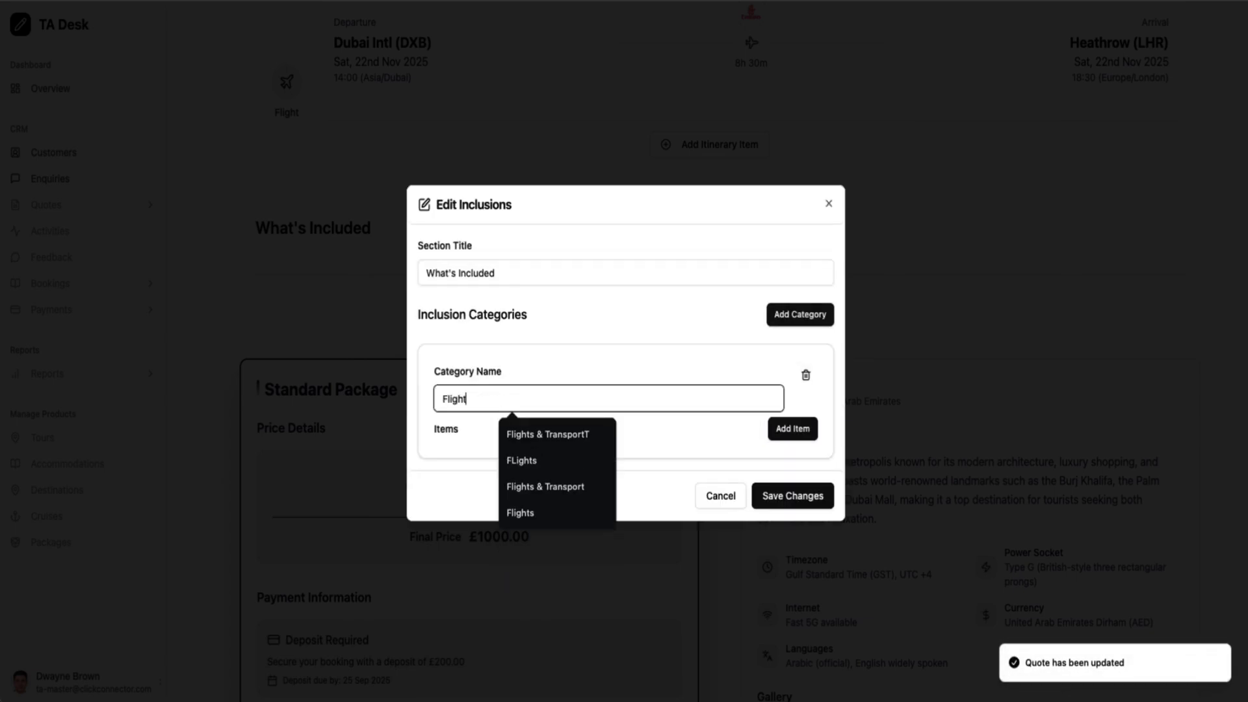
{"action": "type", "text": "s"}
{"action": "left_click", "coordinate": [777, 423]}
{"action": "left_click", "coordinate": [529, 426]}
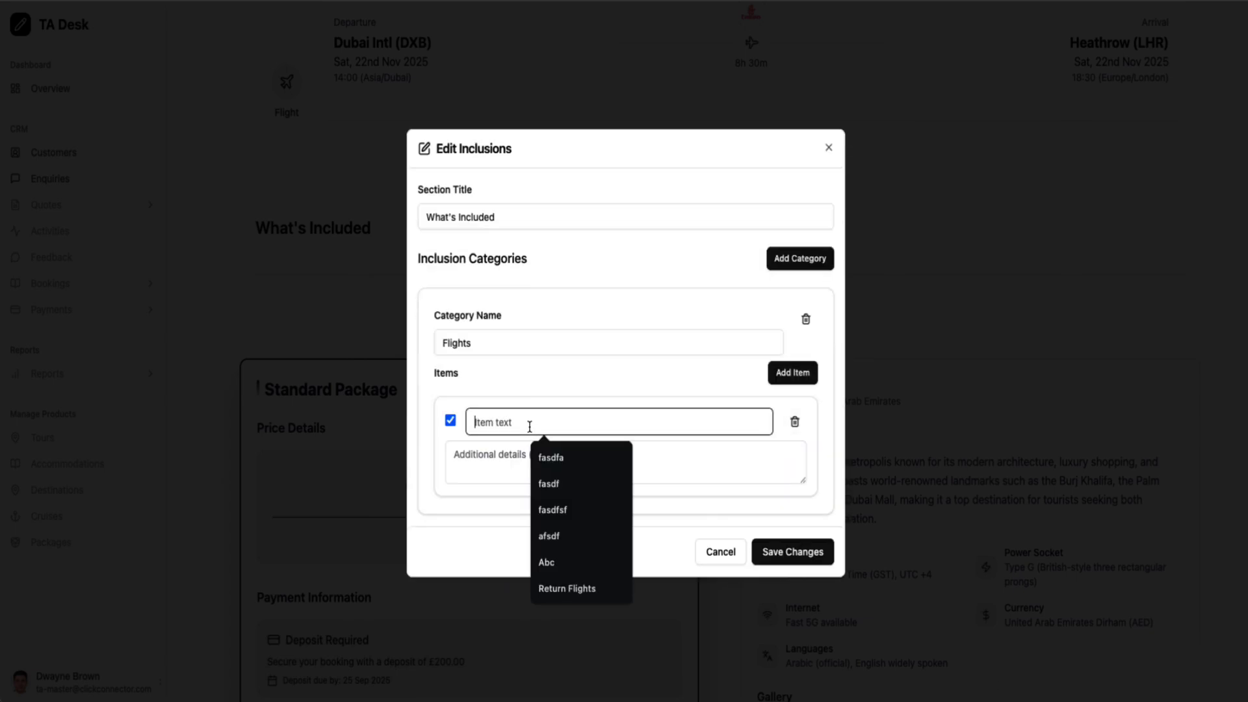
{"action": "type", "text": "London to Dubai"}
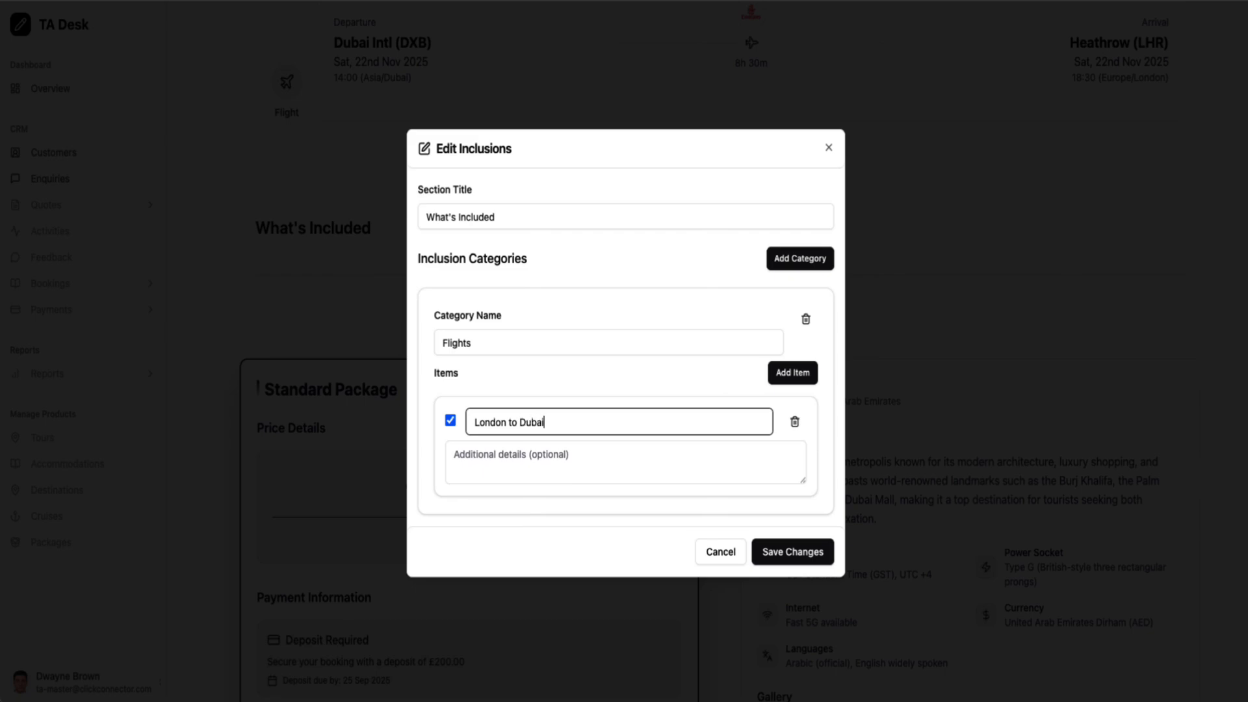
Add a Hotels category with the item 'Full Board' and save the inclusions
{"action": "left_click", "coordinate": [818, 263]}
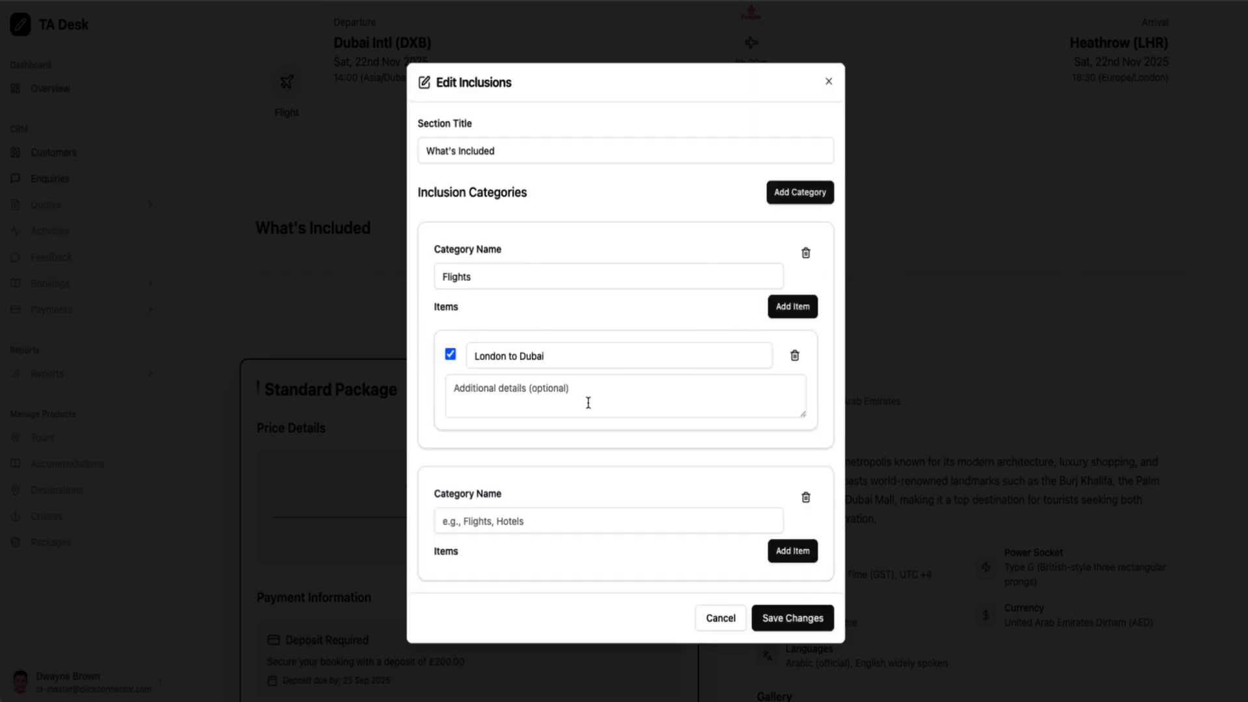
{"action": "left_click", "coordinate": [523, 527]}
{"action": "type", "text": "Hotels"}
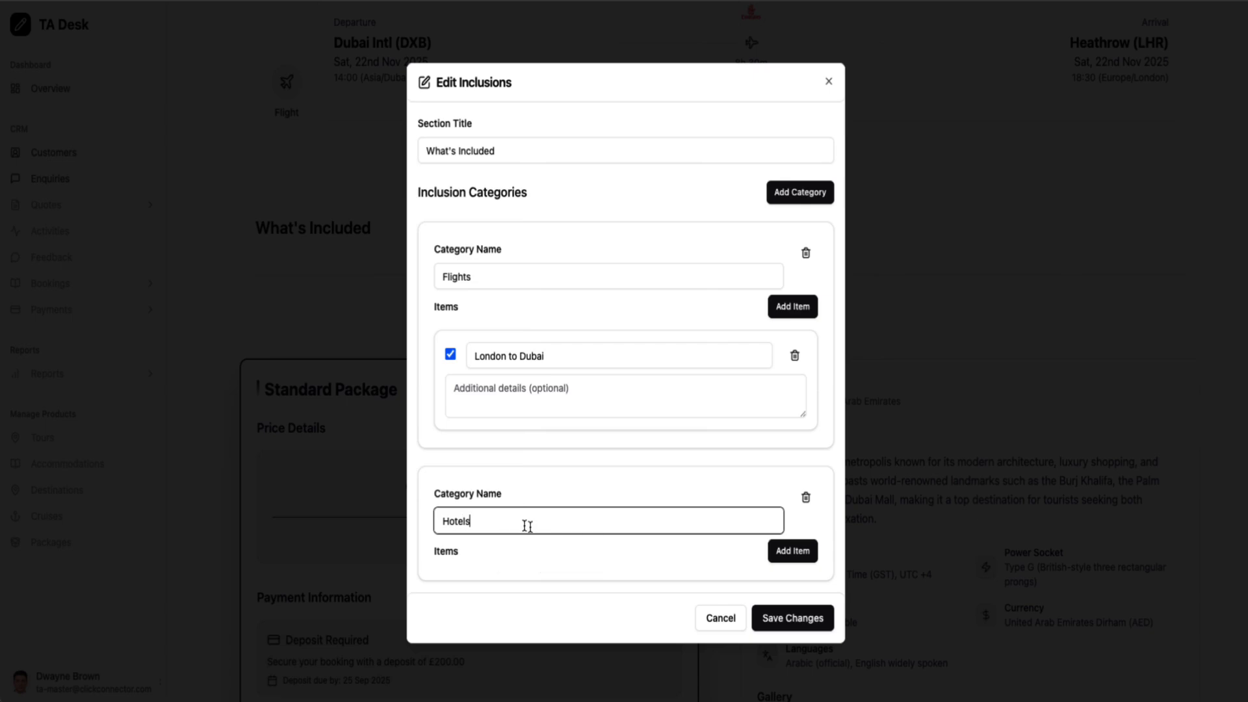
{"action": "left_click", "coordinate": [798, 560]}
{"action": "left_click", "coordinate": [543, 569]}
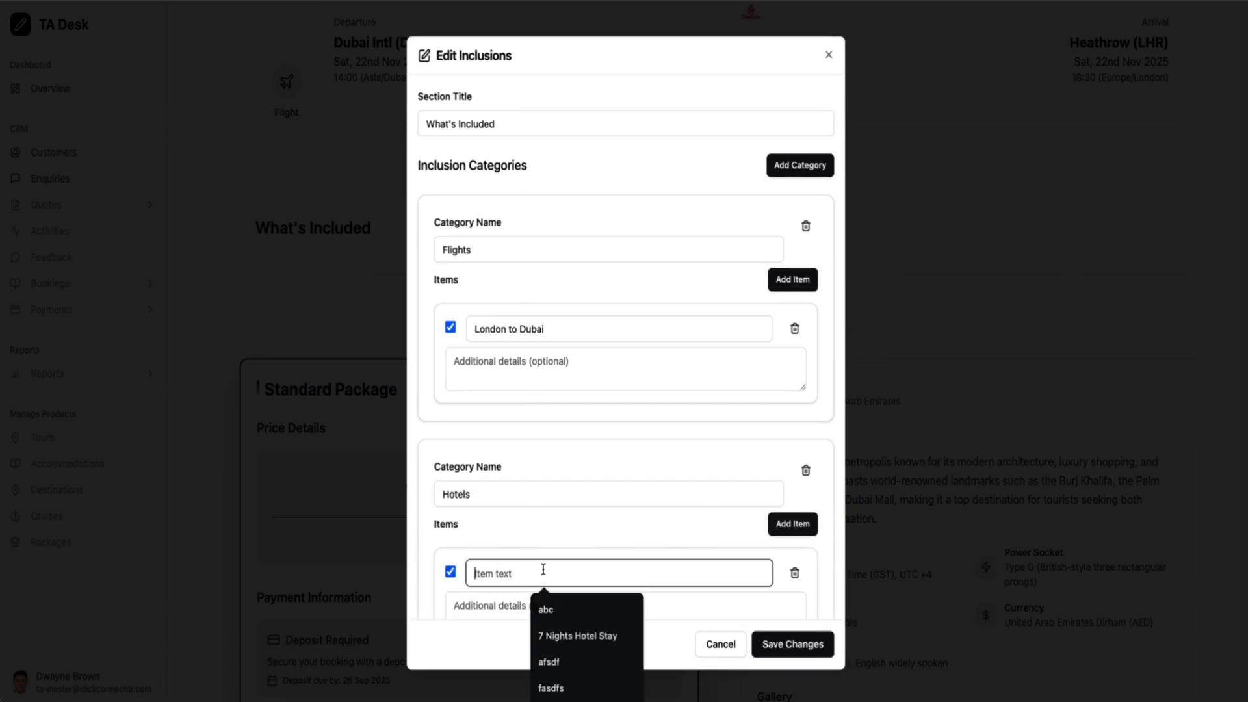
{"action": "type", "text": "B"}
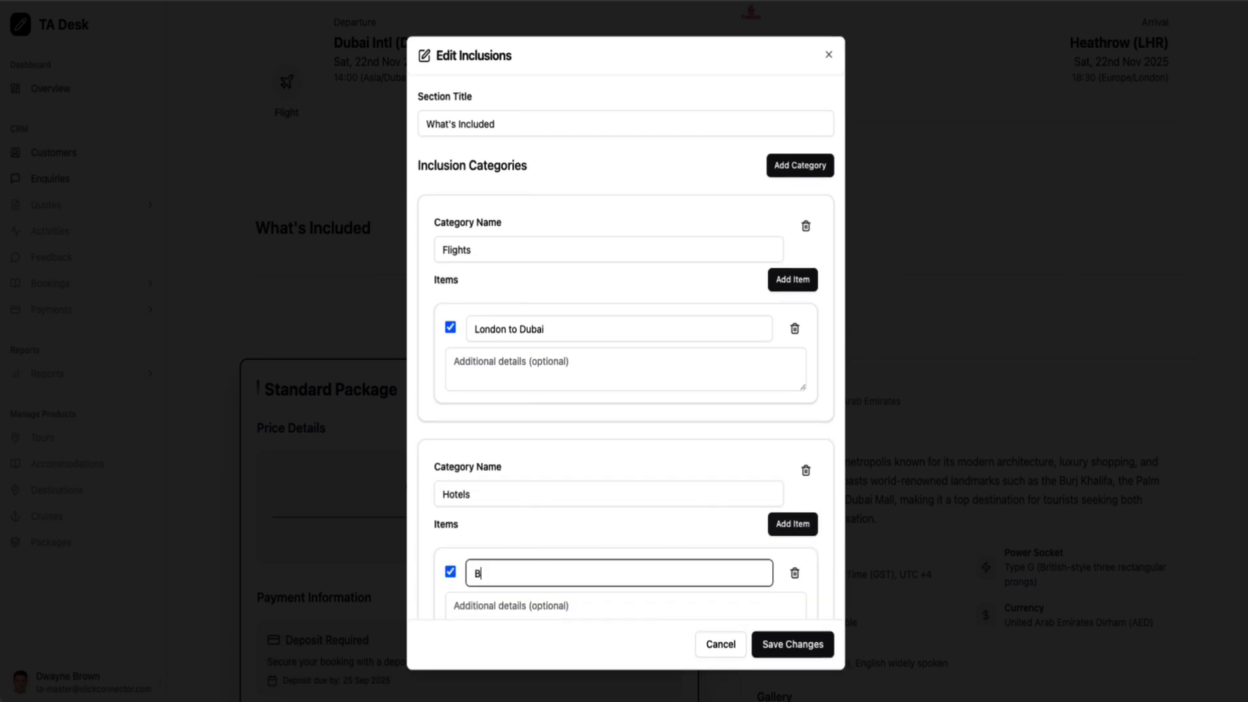
{"action": "key", "text": "BackSpace"}
{"action": "type", "text": "Full Board"}
{"action": "scroll", "coordinate": [661, 421], "scroll_direction": "down", "scroll_amount": 1}
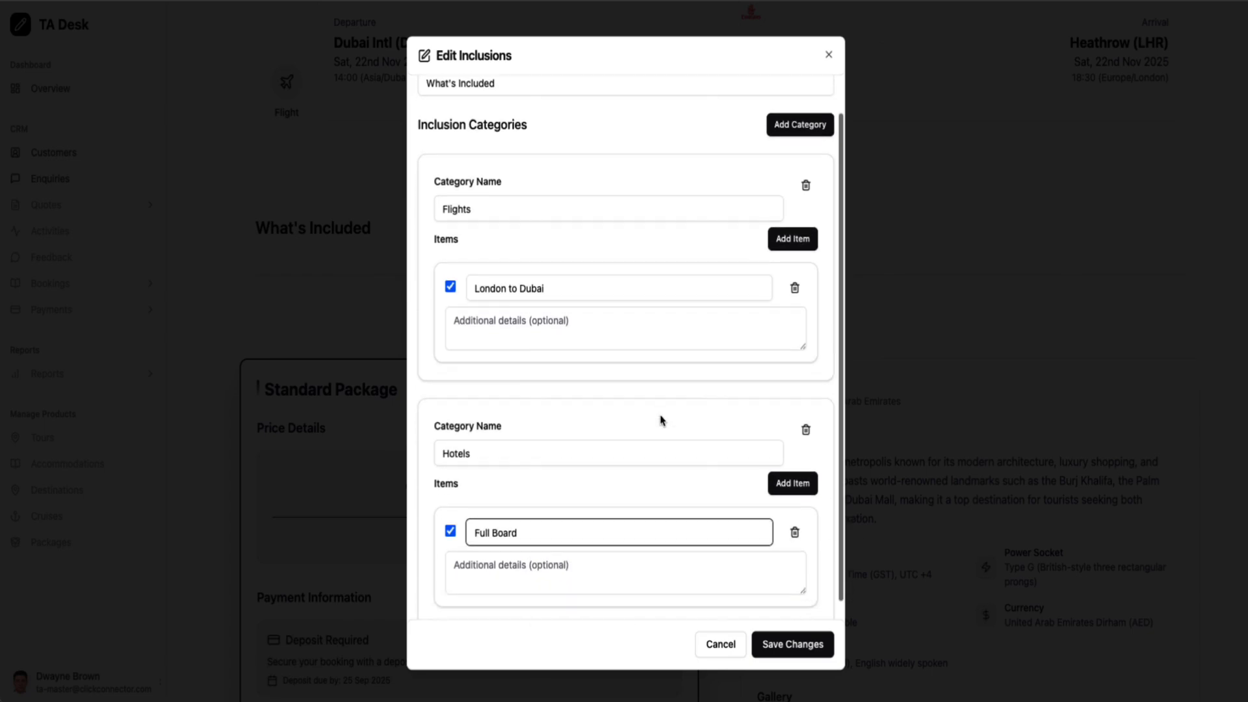
{"action": "left_click", "coordinate": [792, 643]}
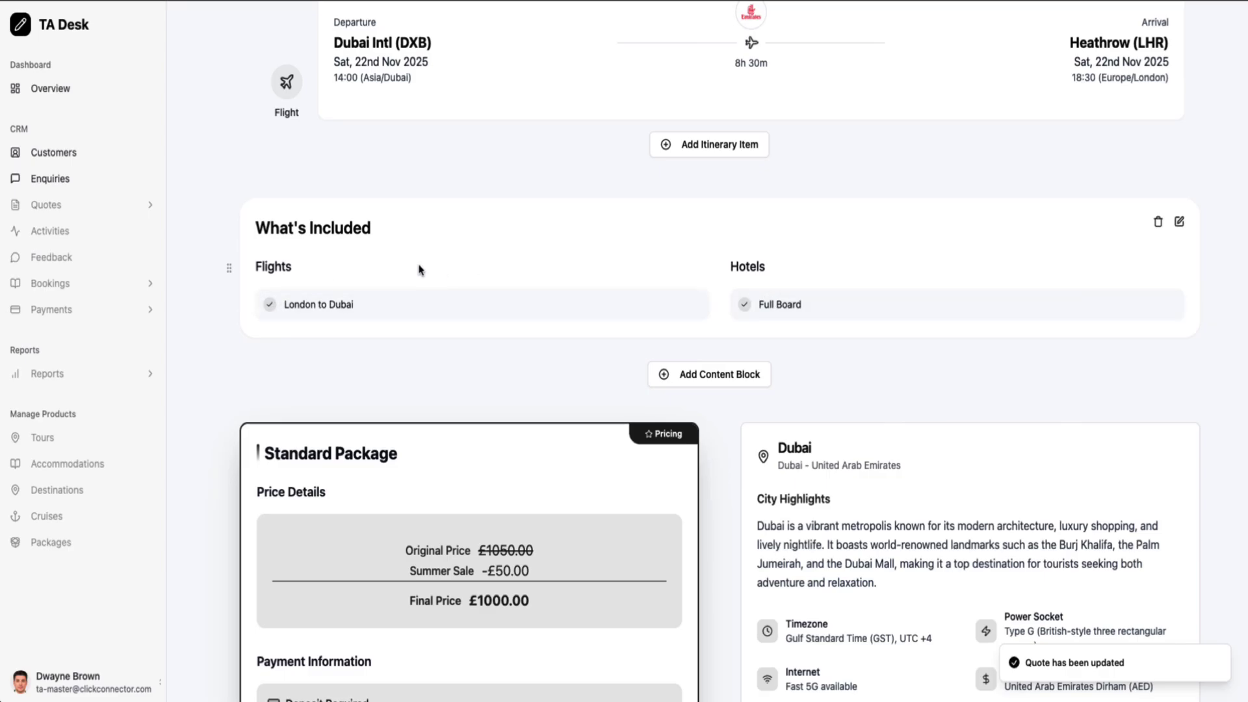
{"action": "scroll", "coordinate": [644, 286], "scroll_direction": "up", "scroll_amount": 20}
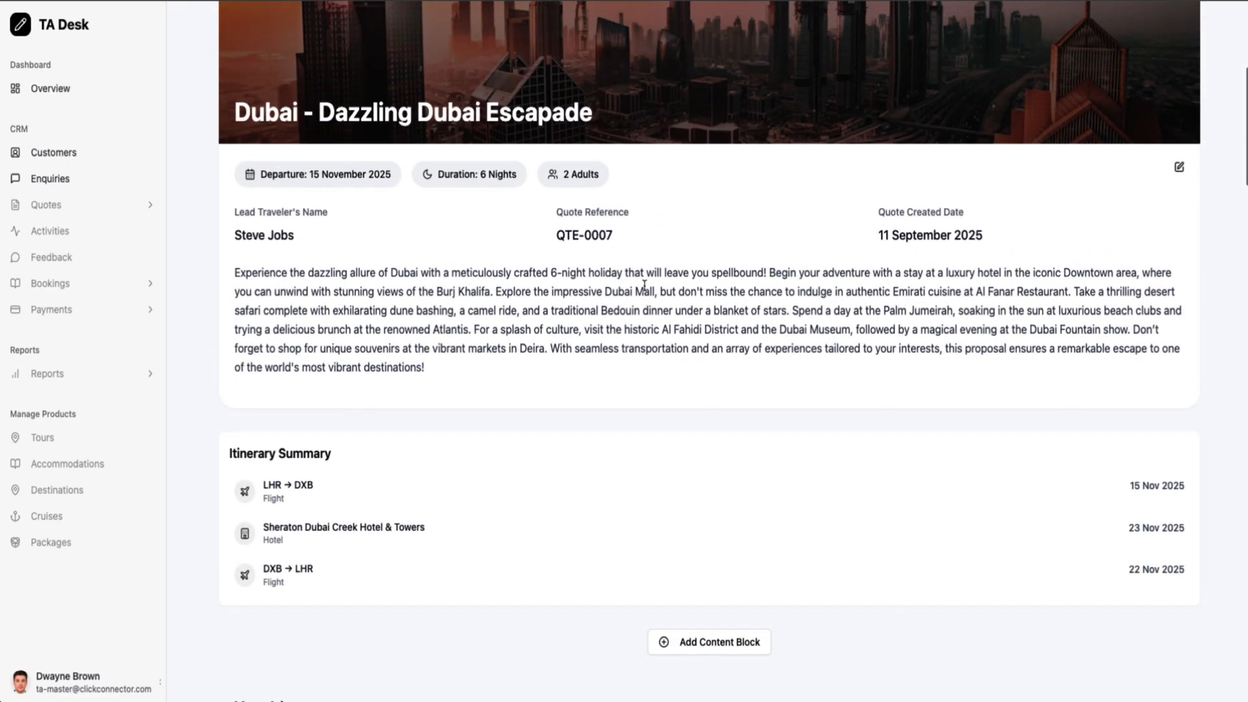
{"action": "scroll", "coordinate": [644, 286], "scroll_direction": "down", "scroll_amount": 20}
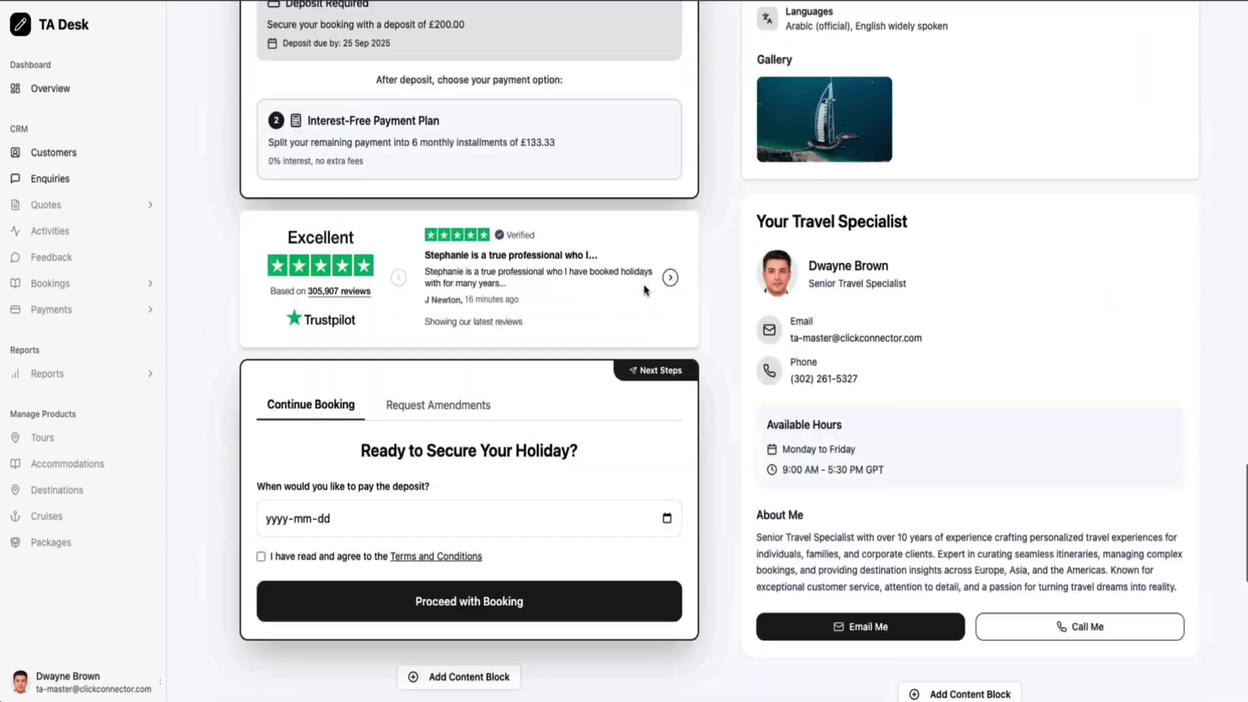
{"action": "scroll", "coordinate": [646, 289], "scroll_direction": "up", "scroll_amount": 20}
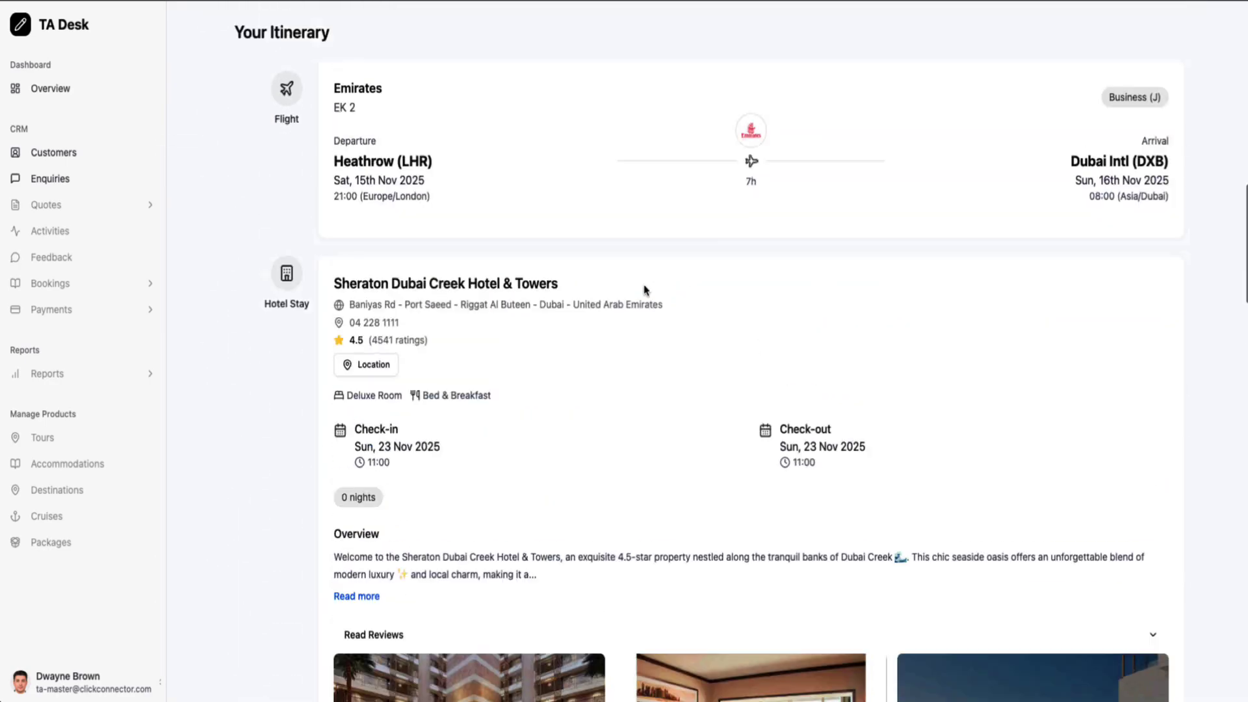
{"action": "scroll", "coordinate": [646, 291], "scroll_direction": "up", "scroll_amount": 1}
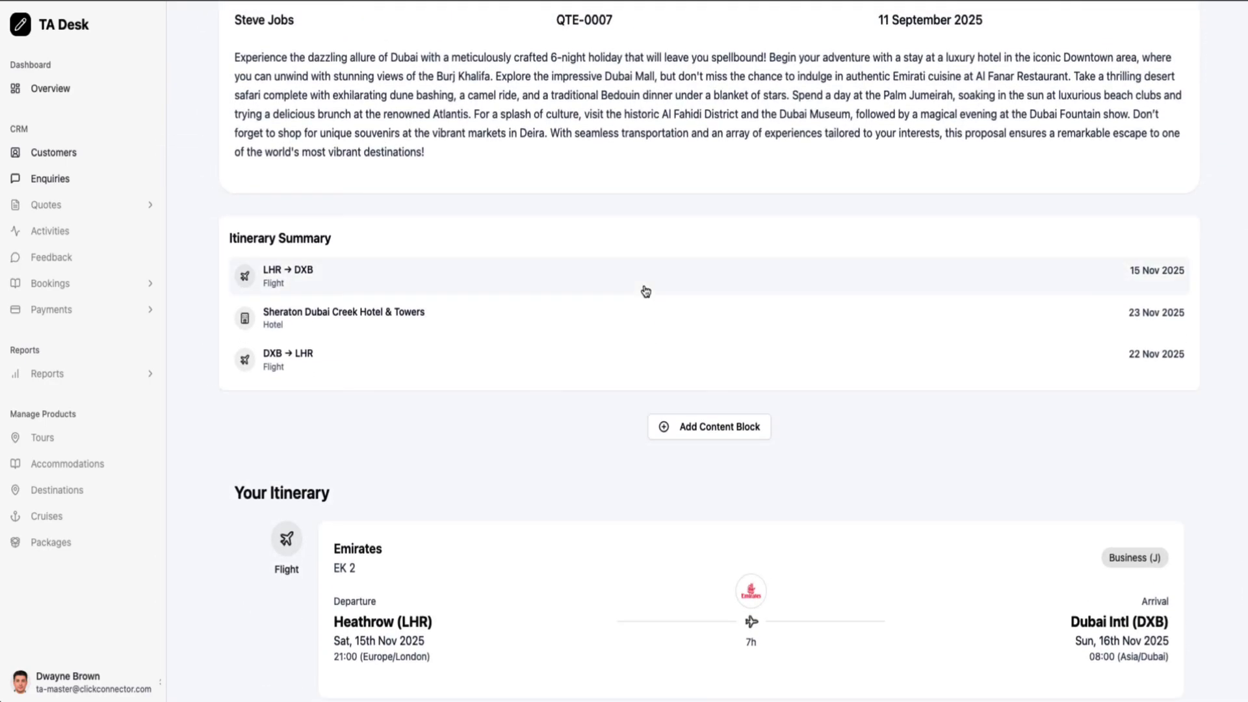
{"action": "scroll", "coordinate": [646, 291], "scroll_direction": "up", "scroll_amount": 10}
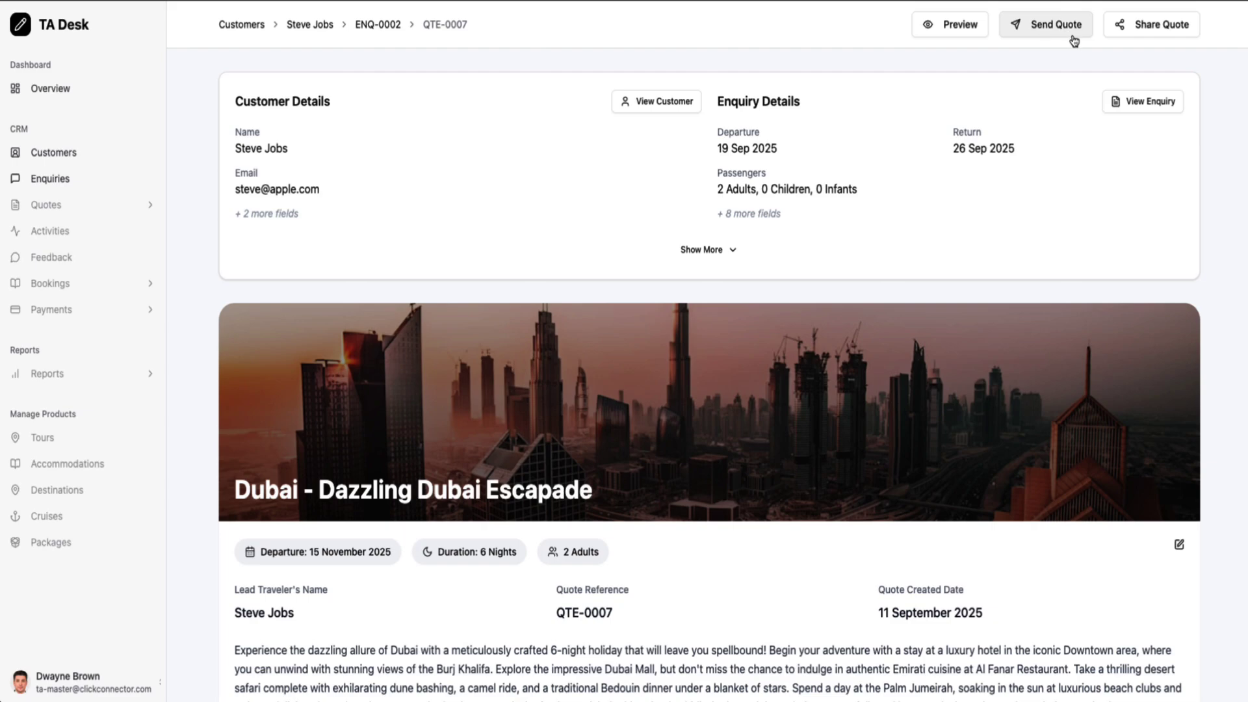
{"action": "left_click", "coordinate": [1146, 29]}
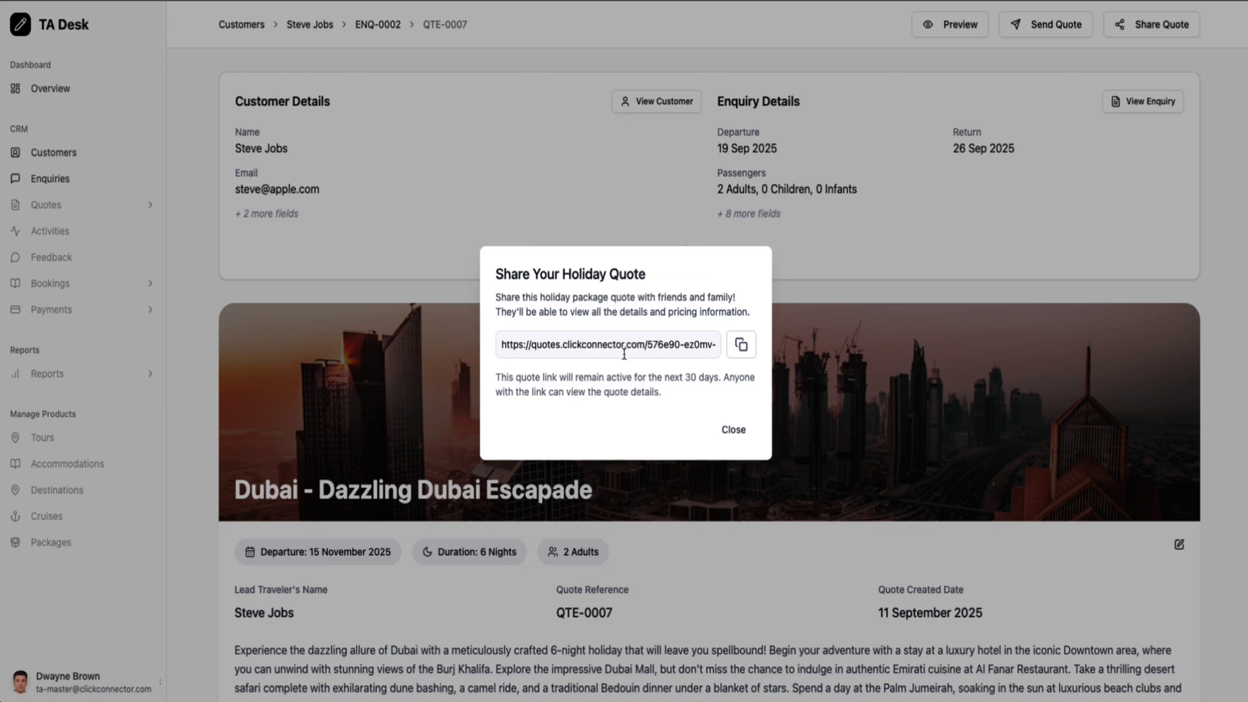
{"action": "left_click", "coordinate": [740, 430]}
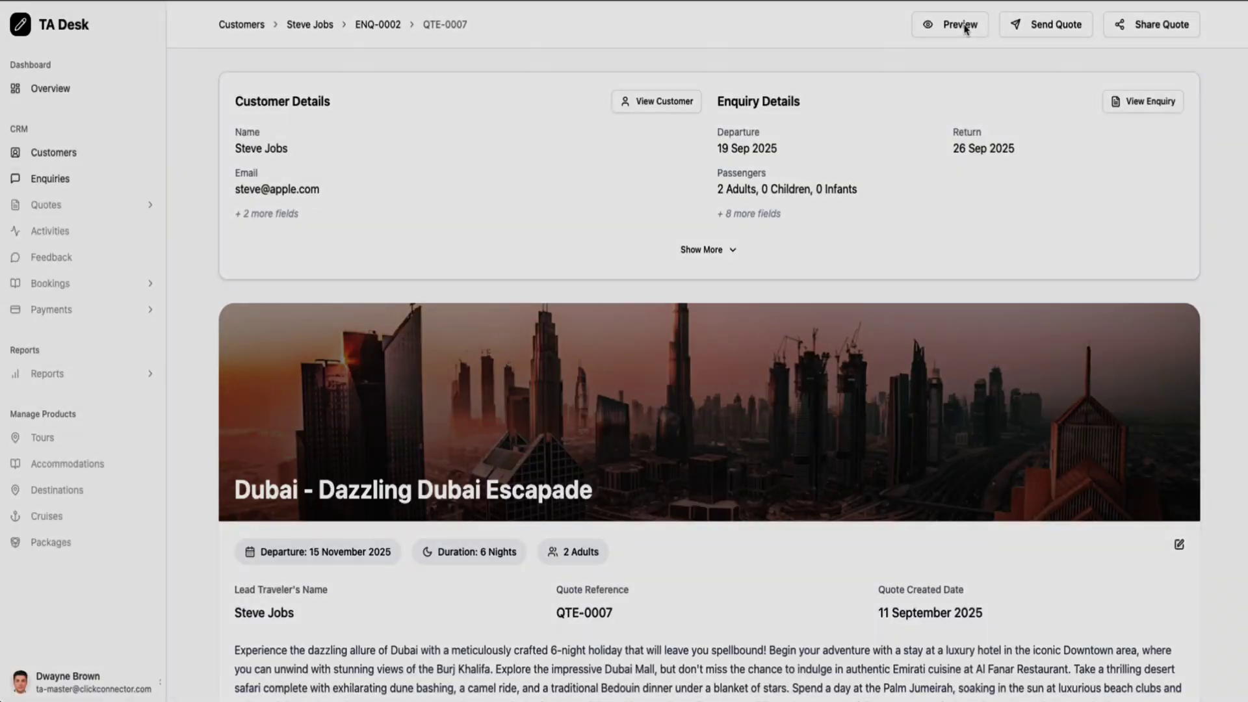
{"action": "left_click", "coordinate": [962, 26]}
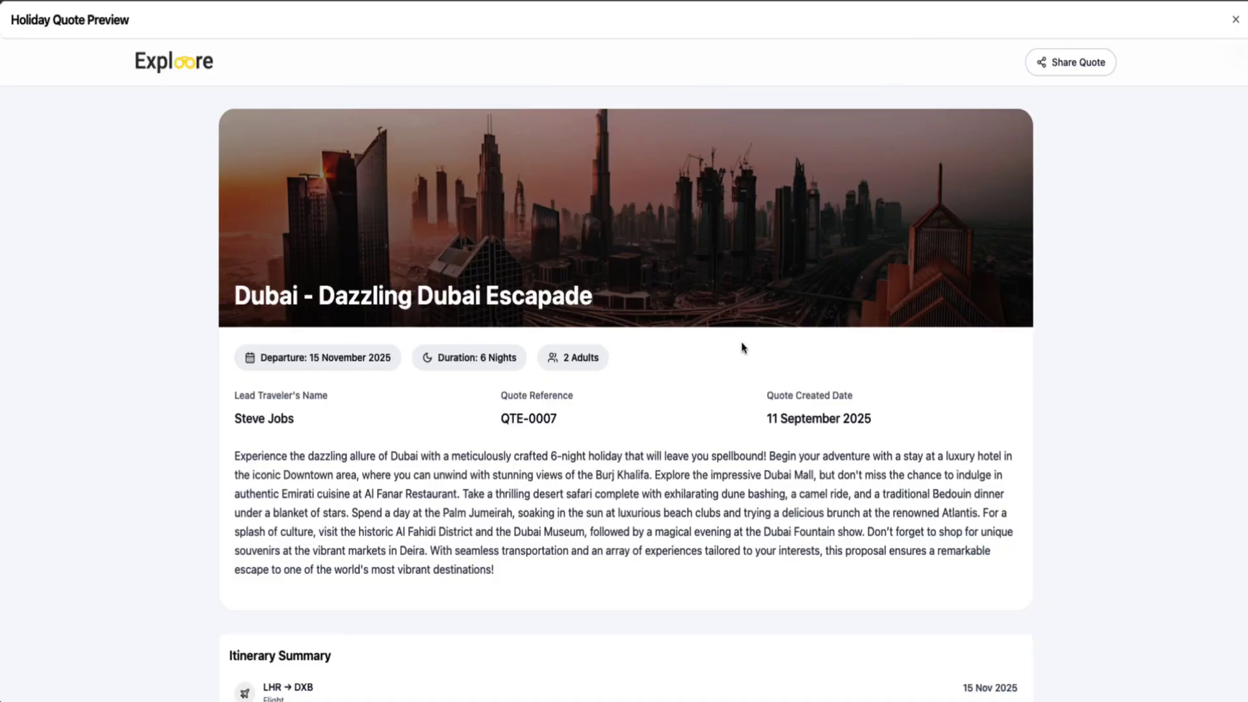
{"action": "scroll", "coordinate": [741, 349], "scroll_direction": "down", "scroll_amount": 20}
{"action": "scroll", "coordinate": [743, 346], "scroll_direction": "down", "scroll_amount": 15}
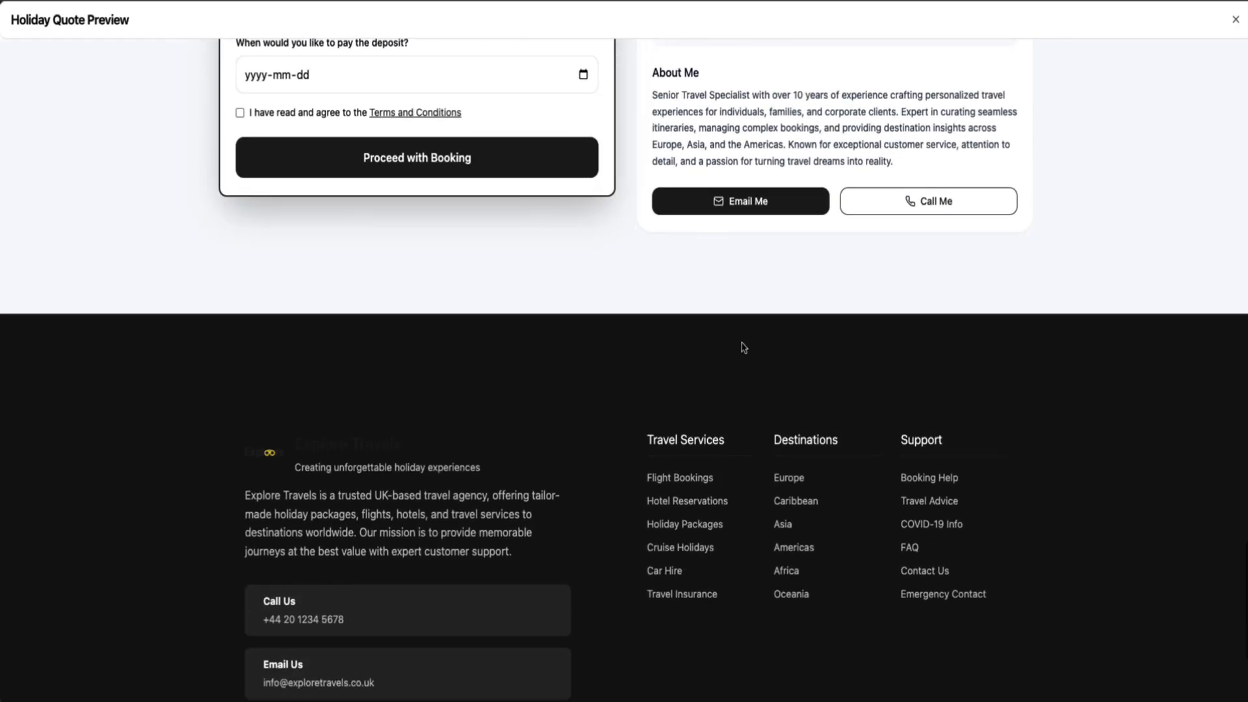
{"action": "scroll", "coordinate": [743, 346], "scroll_direction": "up", "scroll_amount": 20}
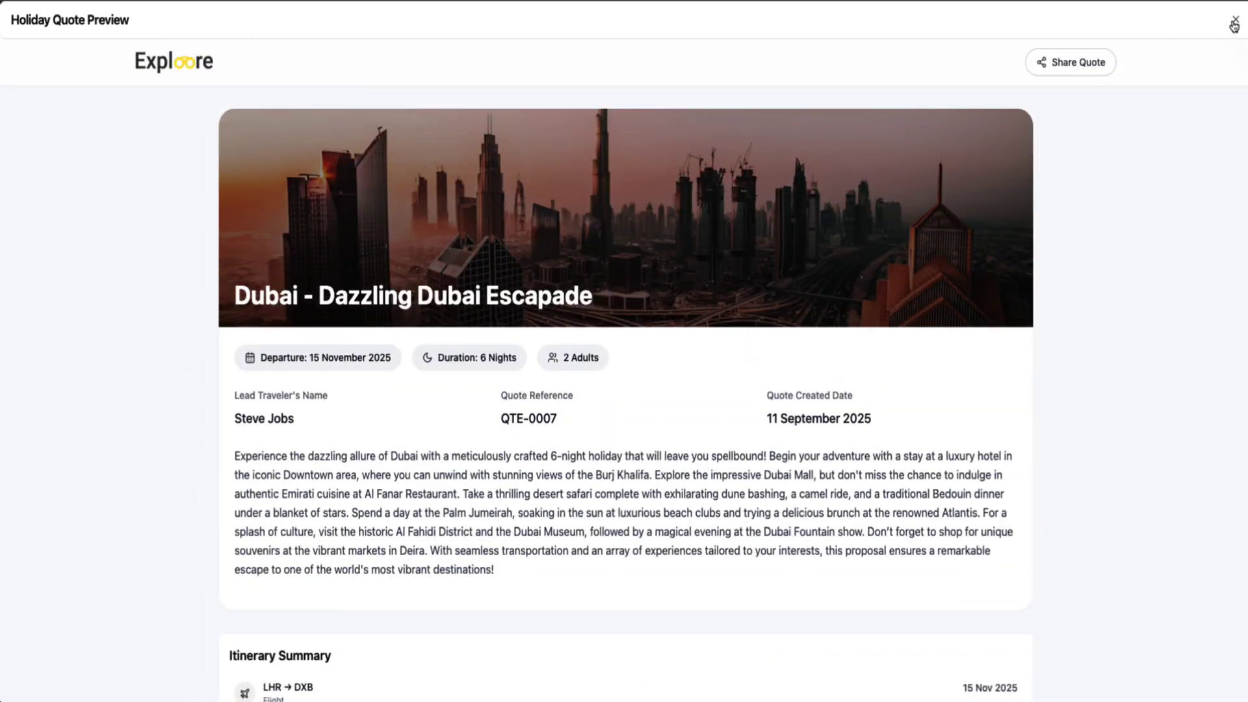
{"action": "left_click", "coordinate": [1235, 20]}
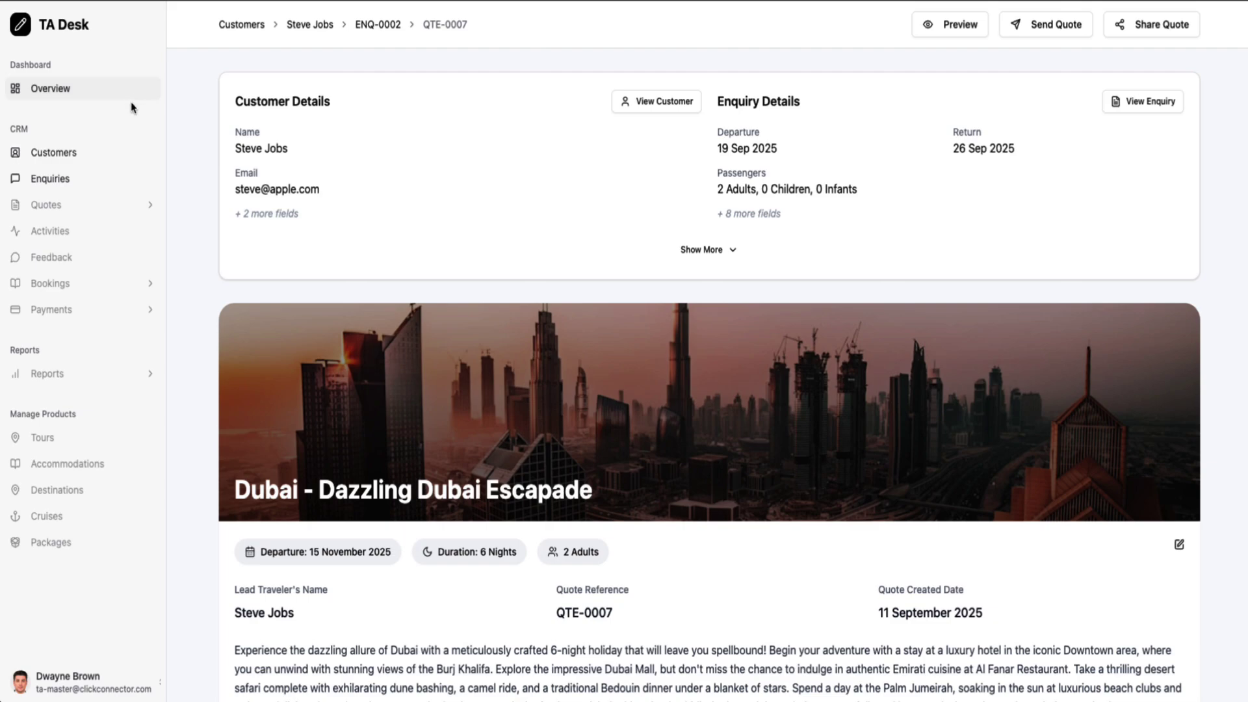
Start a new quote for enquiry Enq-0002 based on cloning an existing quote
{"action": "left_click", "coordinate": [112, 187]}
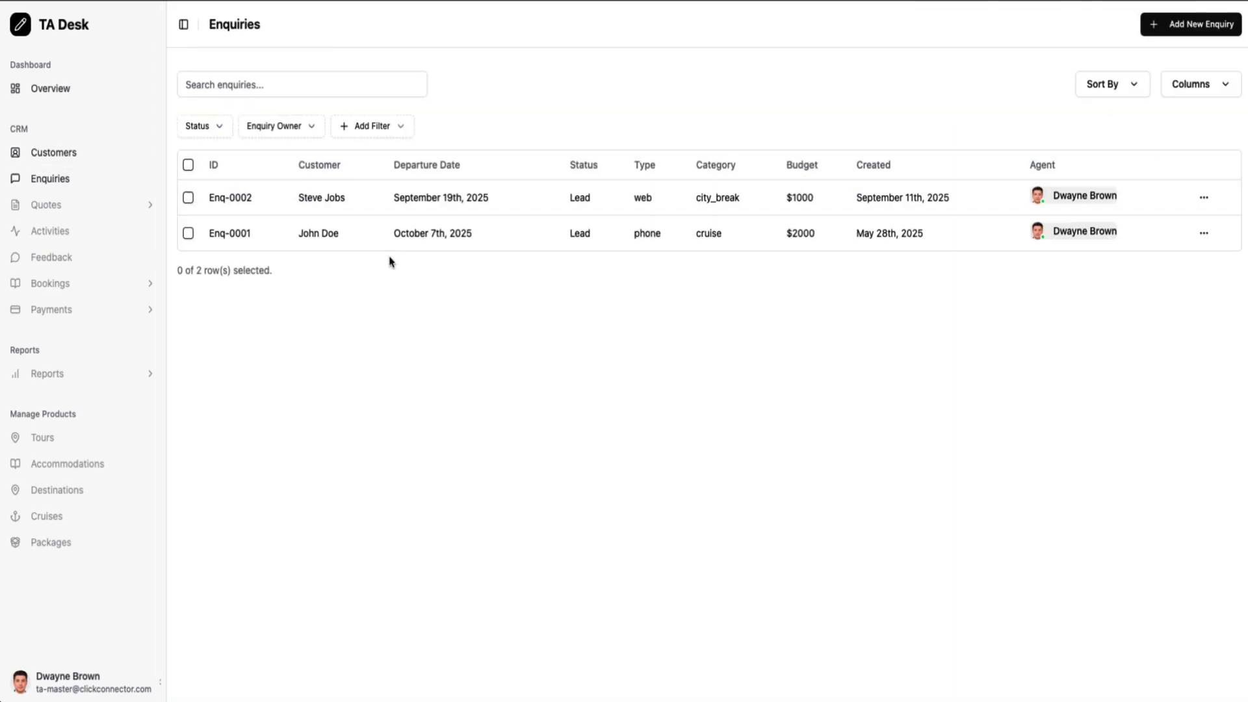
{"action": "left_click", "coordinate": [464, 204]}
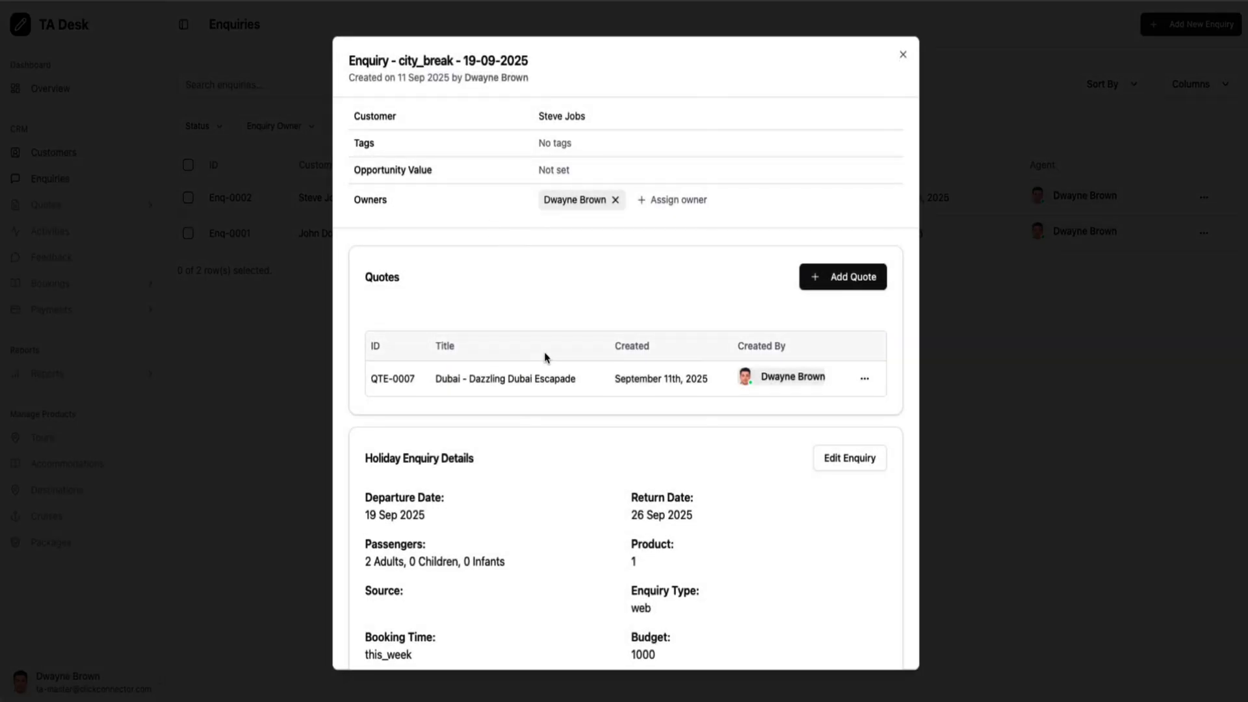
{"action": "left_click", "coordinate": [854, 286]}
{"action": "left_click", "coordinate": [626, 249]}
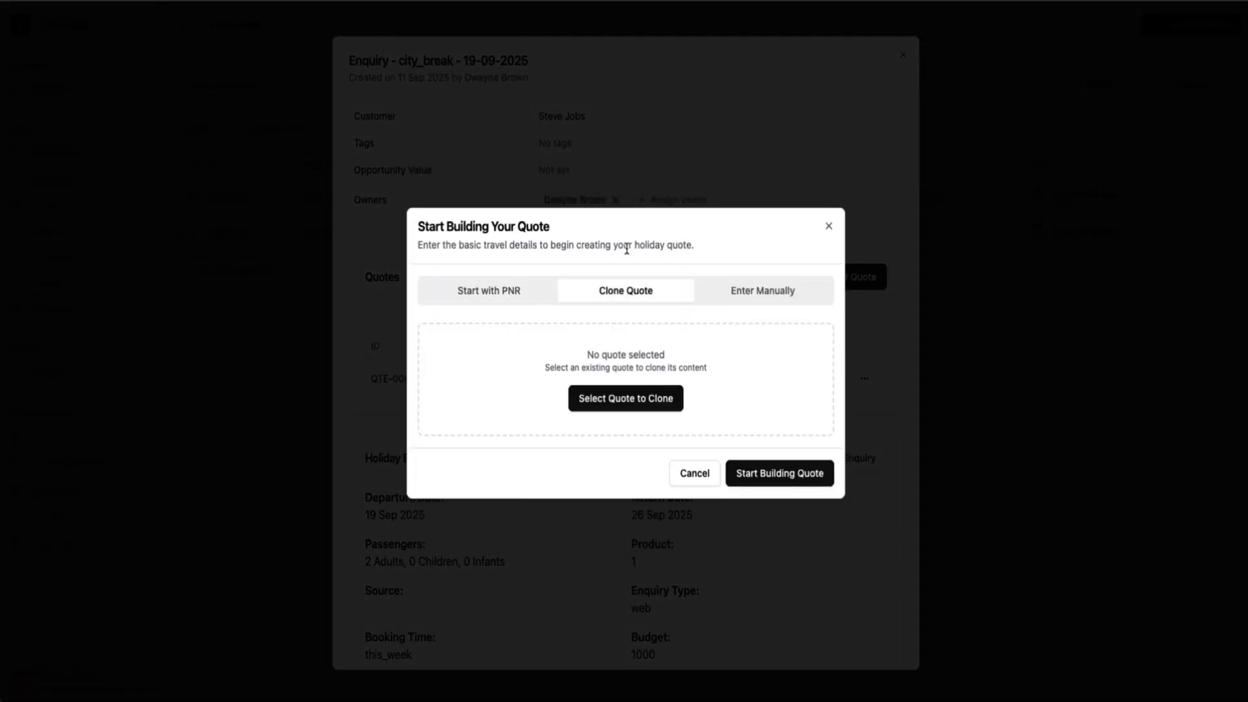
{"action": "left_click", "coordinate": [619, 410]}
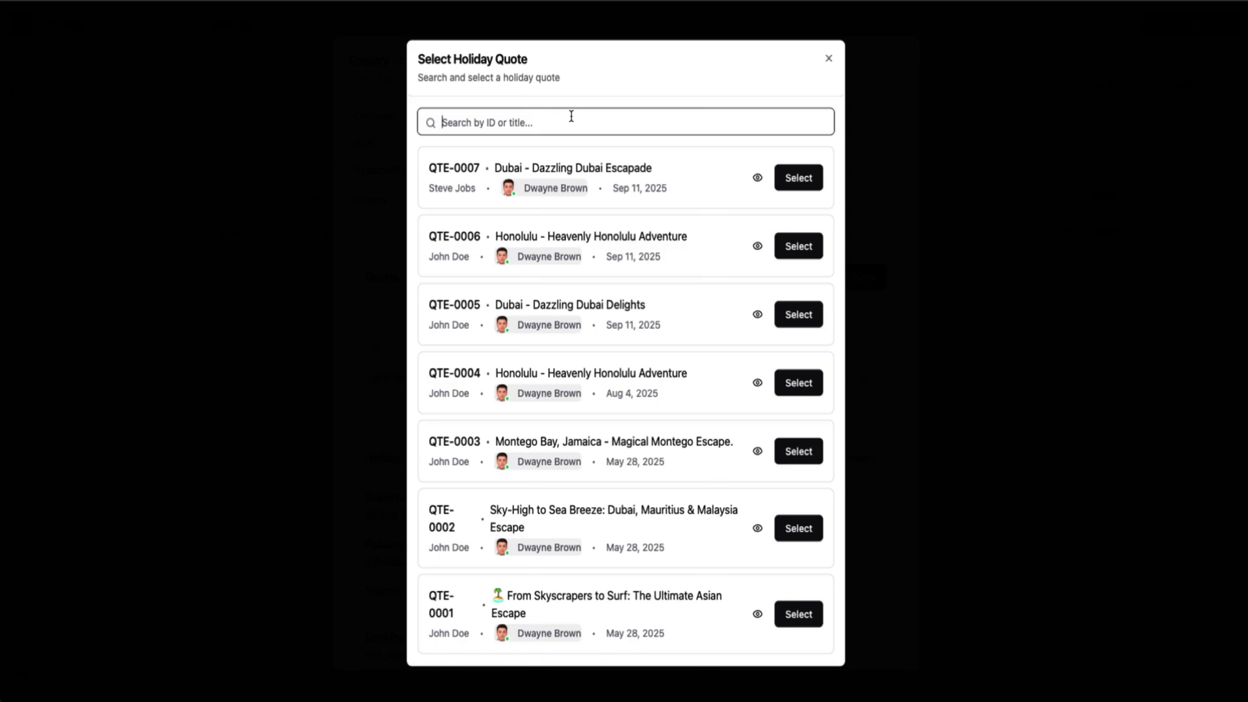
Search the quotes for '4' and preview QTE-0004 as a clone source
{"action": "type", "text": "4"}
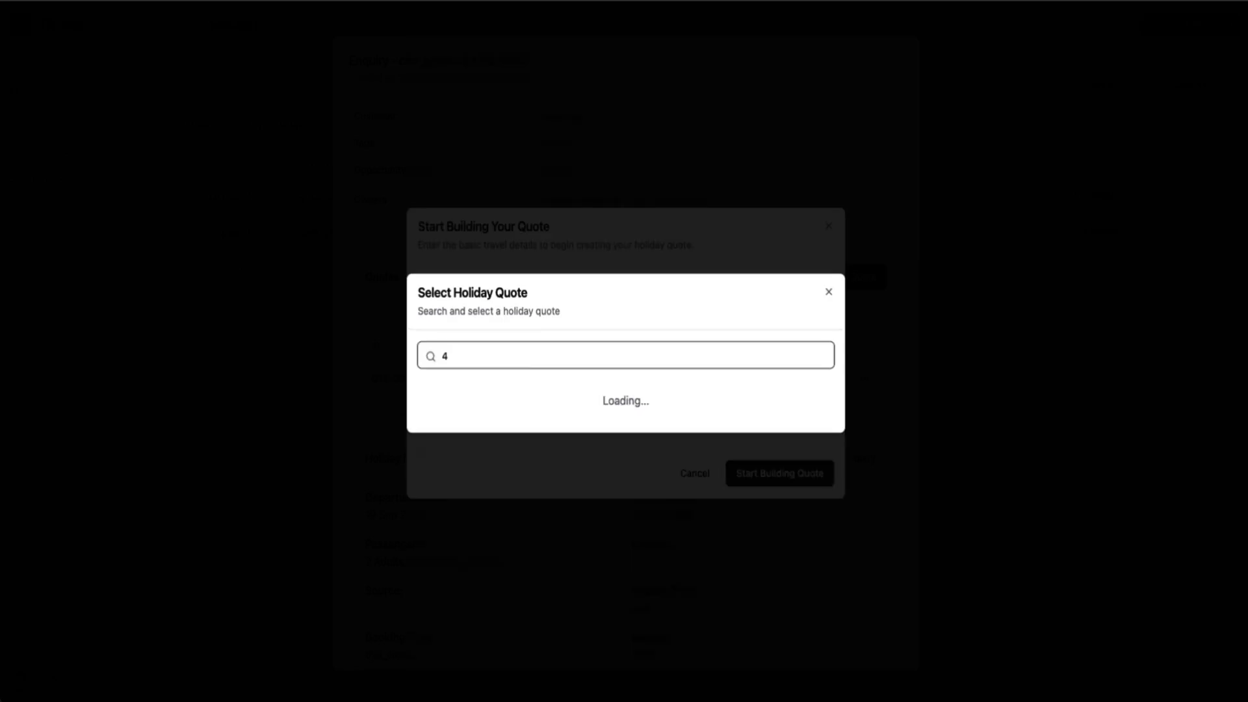
{"action": "left_click", "coordinate": [463, 411]}
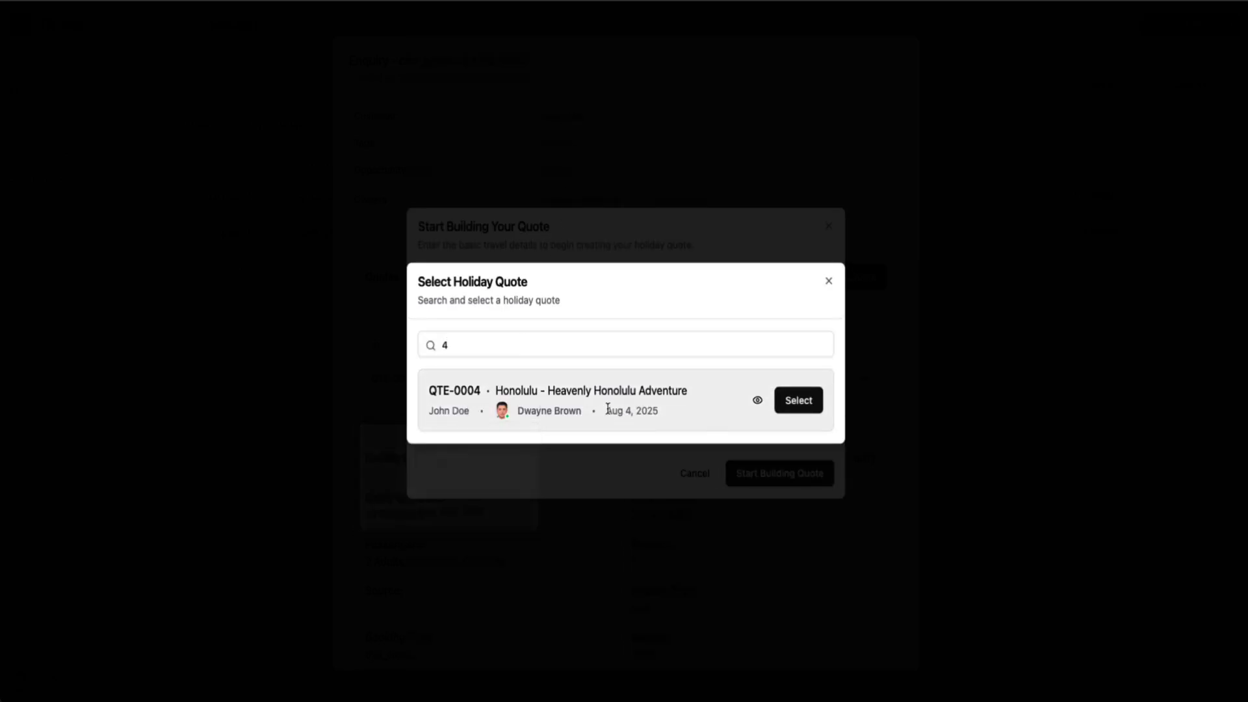
{"action": "left_click", "coordinate": [757, 400]}
{"action": "scroll", "coordinate": [756, 406], "scroll_direction": "down", "scroll_amount": 20}
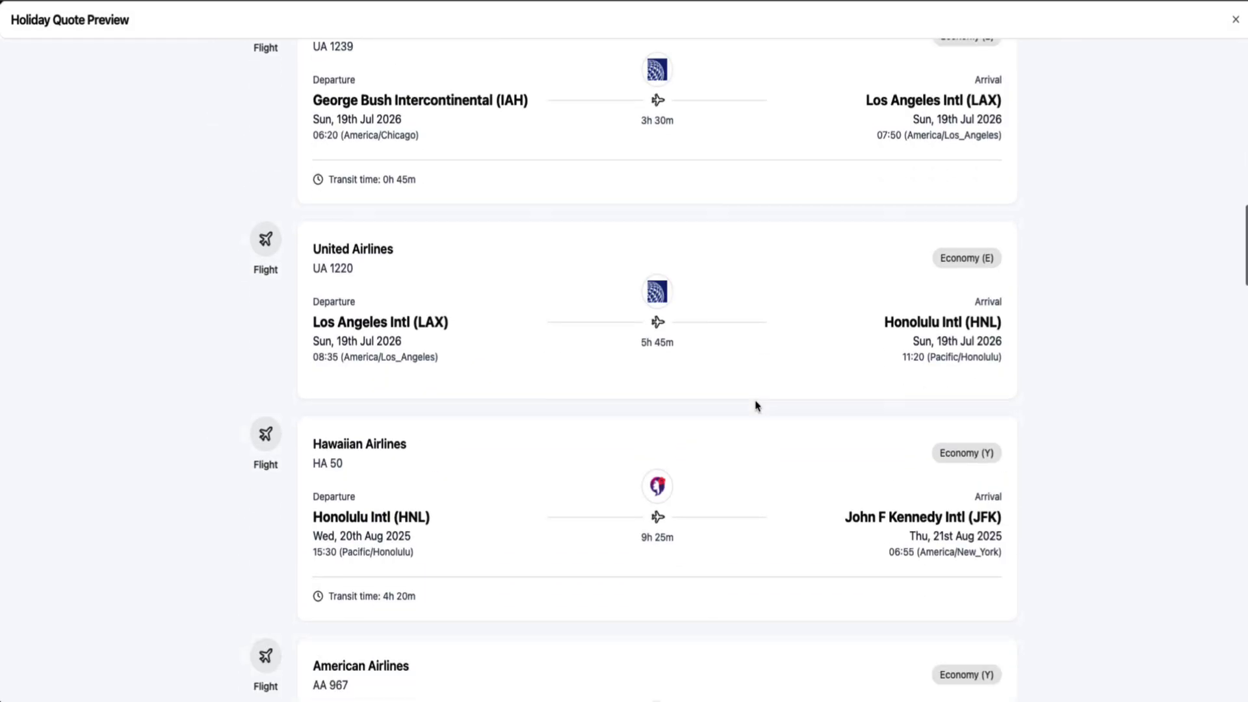
{"action": "scroll", "coordinate": [756, 405], "scroll_direction": "down", "scroll_amount": 10}
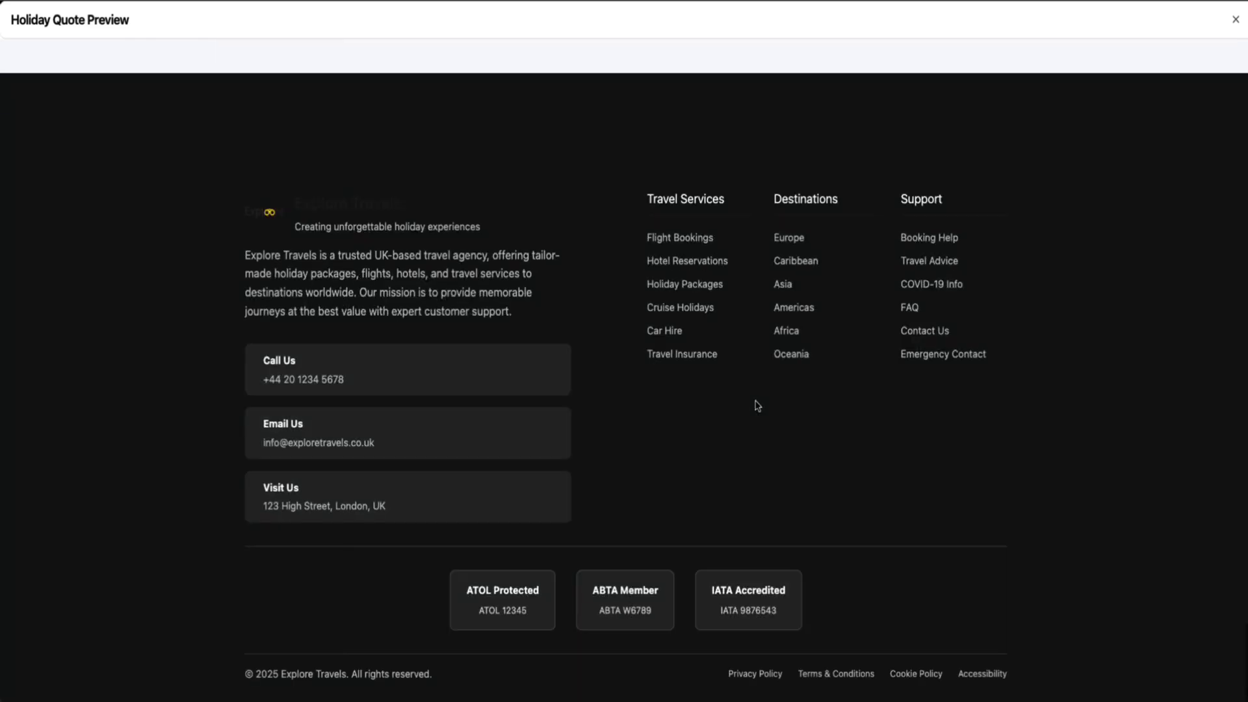
{"action": "scroll", "coordinate": [754, 407], "scroll_direction": "up", "scroll_amount": 20}
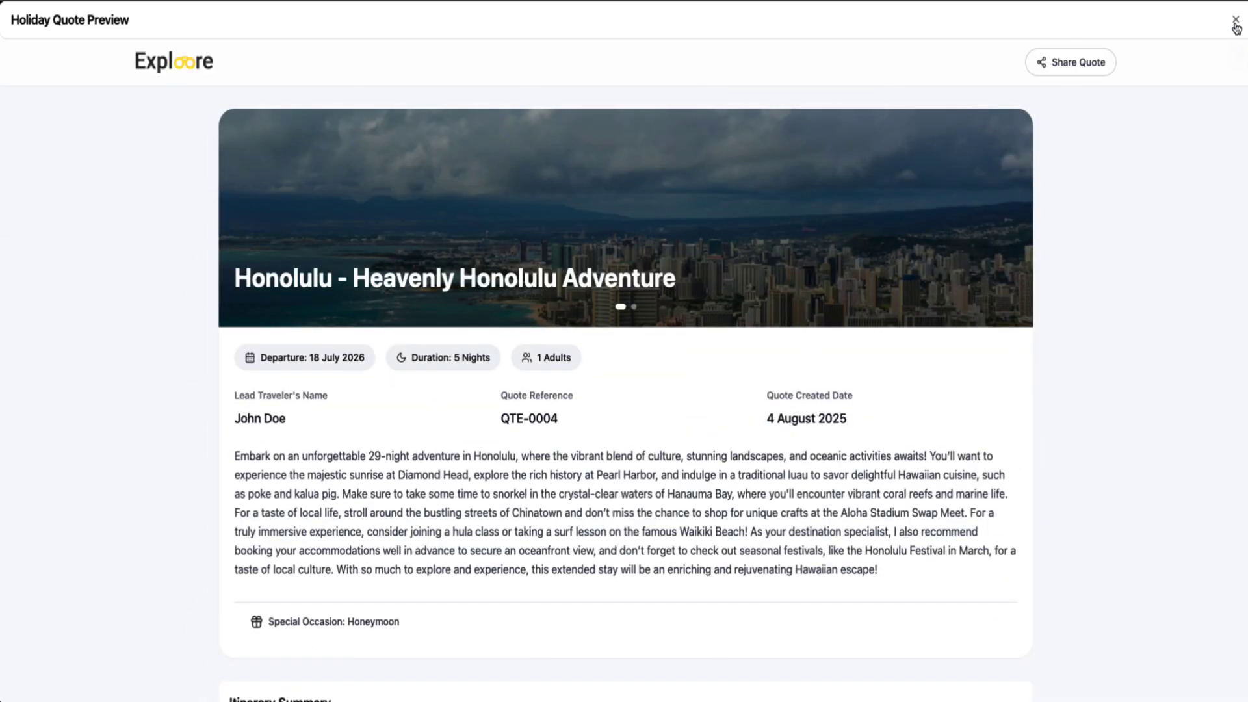
{"action": "left_click", "coordinate": [1236, 19]}
Preview quote QTE-0005 as another possible clone source
{"action": "left_click_drag", "start_coordinate": [466, 347], "coordinate": [423, 345]}
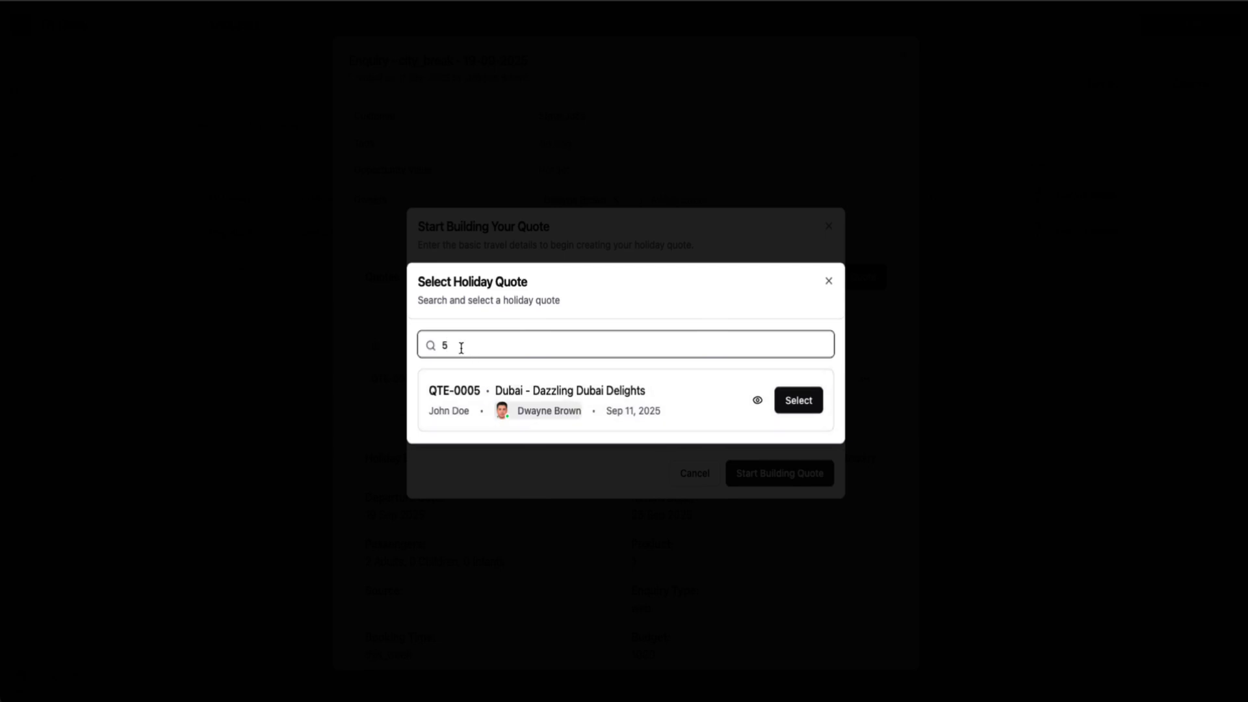
{"action": "left_click", "coordinate": [756, 399]}
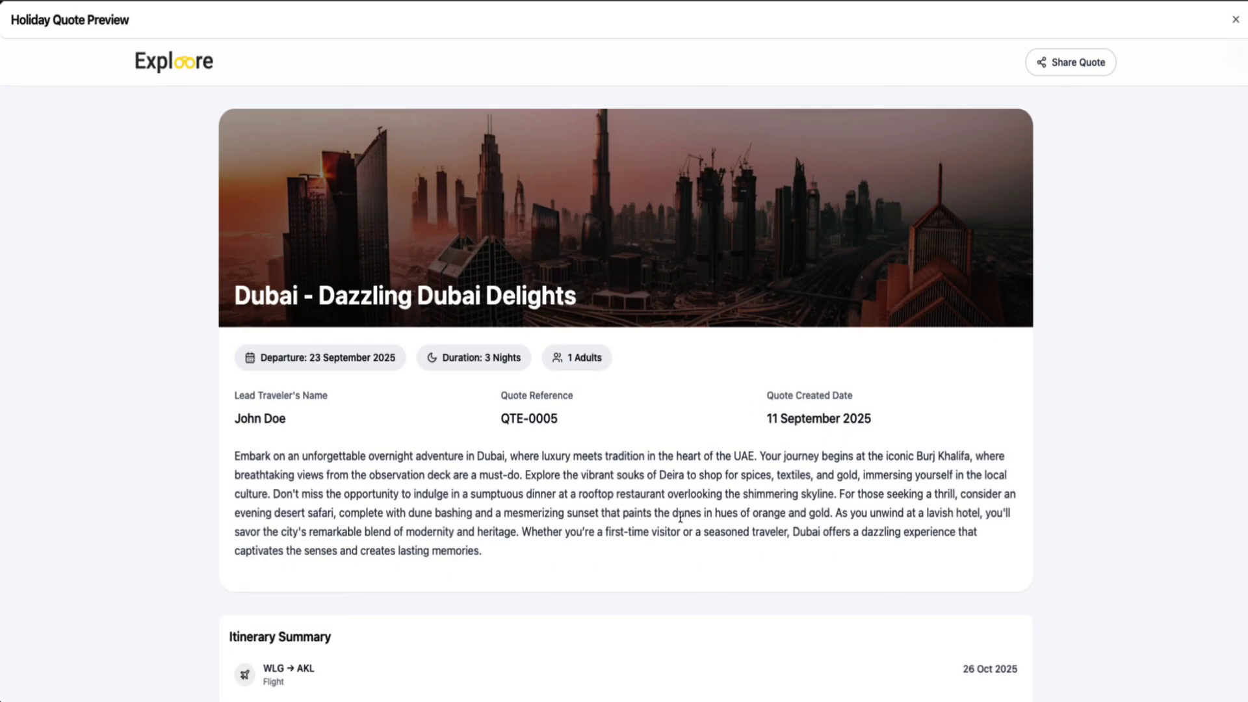
{"action": "scroll", "coordinate": [681, 521], "scroll_direction": "down", "scroll_amount": 15}
{"action": "scroll", "coordinate": [681, 521], "scroll_direction": "down", "scroll_amount": 20}
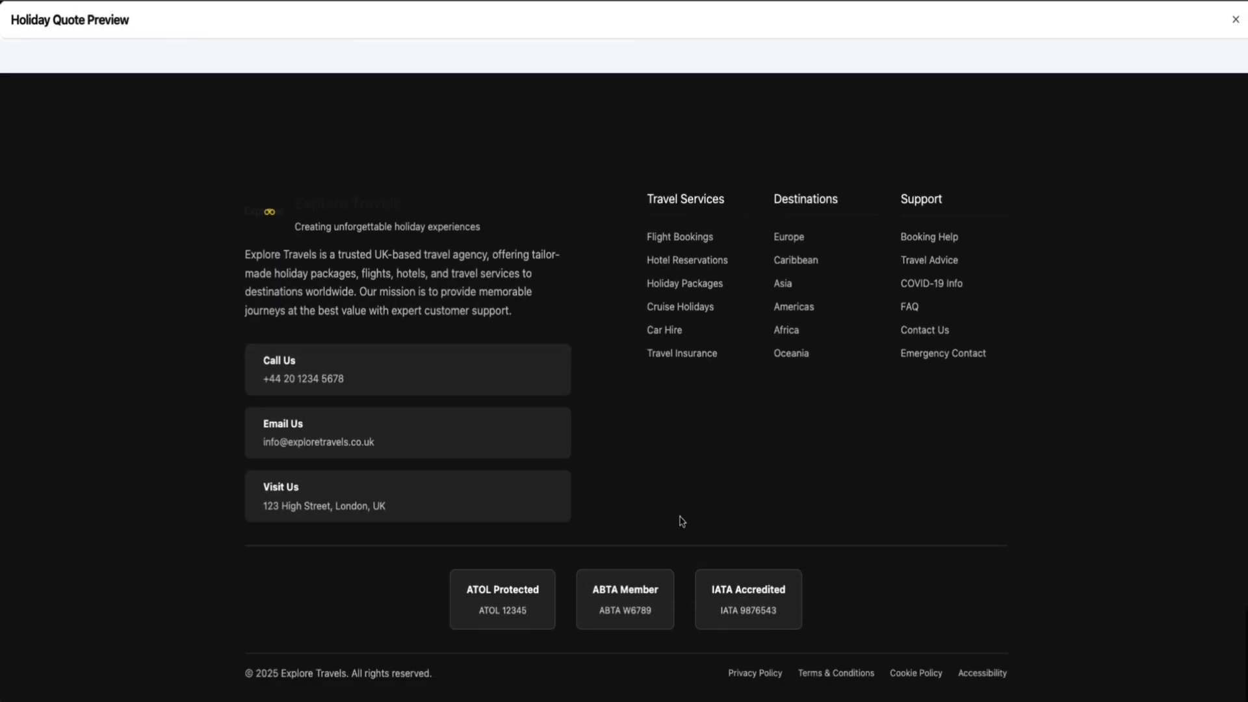
{"action": "scroll", "coordinate": [679, 517], "scroll_direction": "up", "scroll_amount": 10}
{"action": "scroll", "coordinate": [680, 516], "scroll_direction": "up", "scroll_amount": 20}
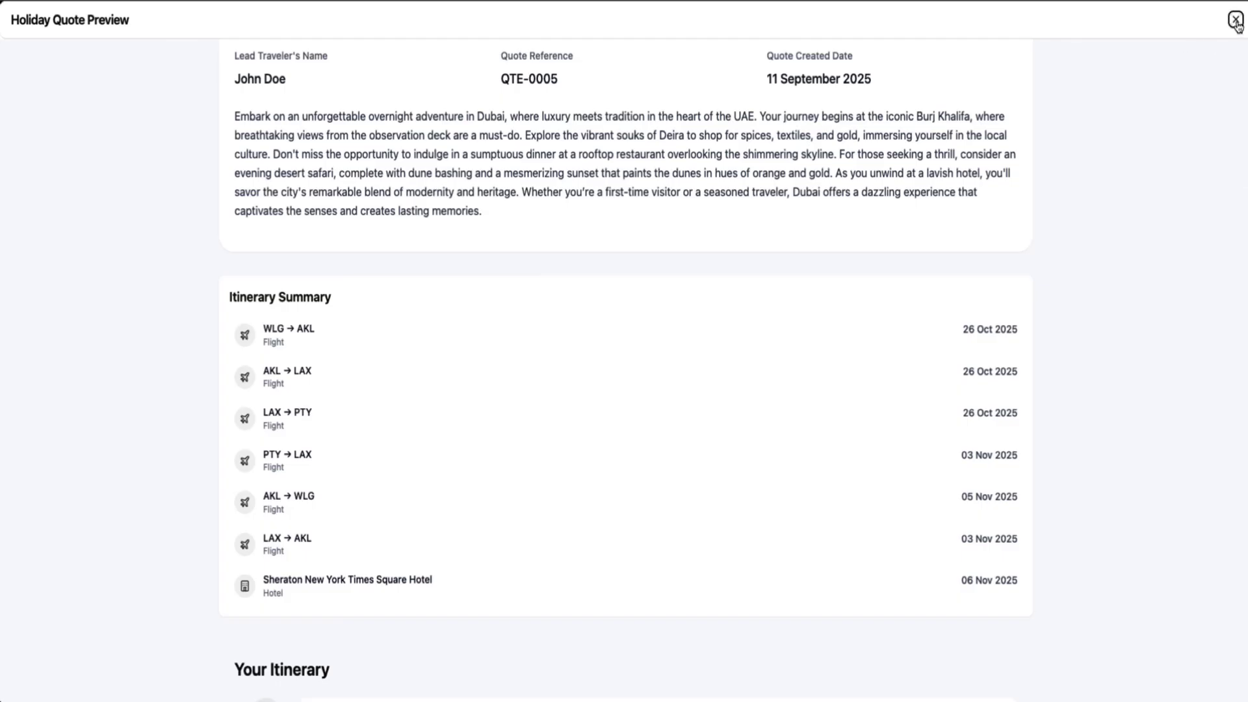
{"action": "left_click", "coordinate": [1235, 19]}
Search for '1' and select QTE-0001, the Ultimate Asian Escape quote, to clone
{"action": "left_click", "coordinate": [449, 344]}
{"action": "key", "text": "BackSpace"}
{"action": "type", "text": "1"}
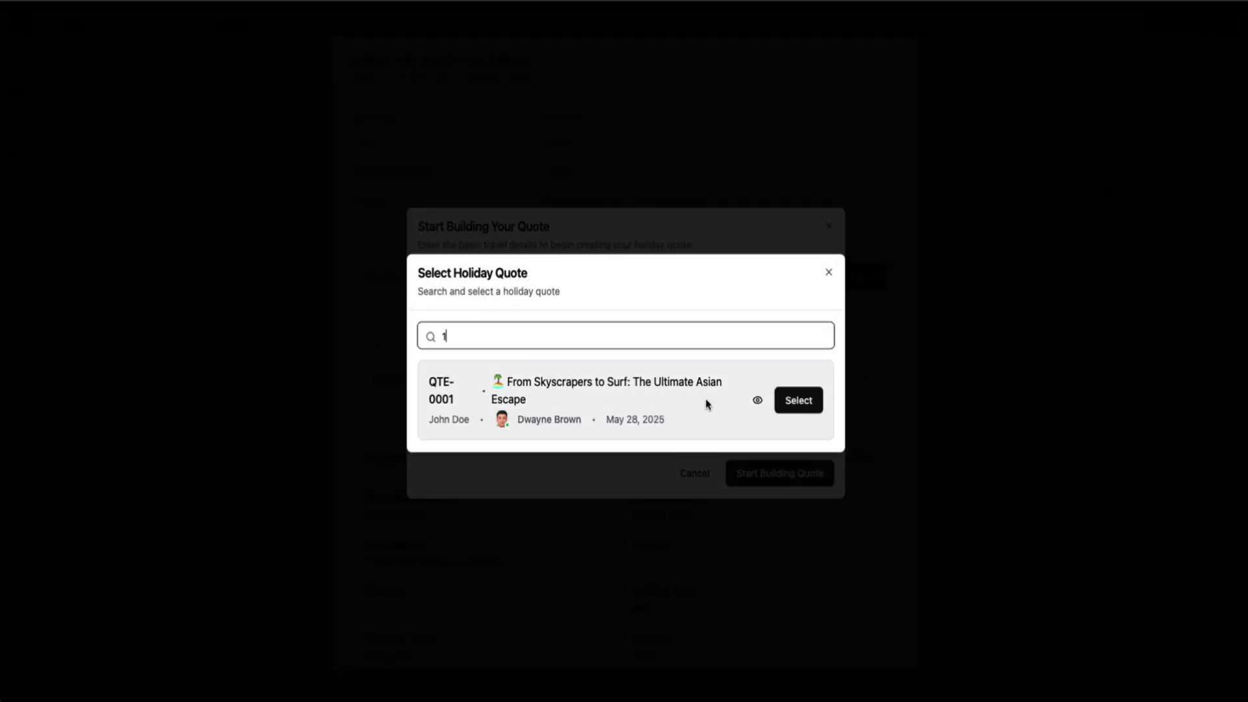
{"action": "left_click", "coordinate": [799, 400]}
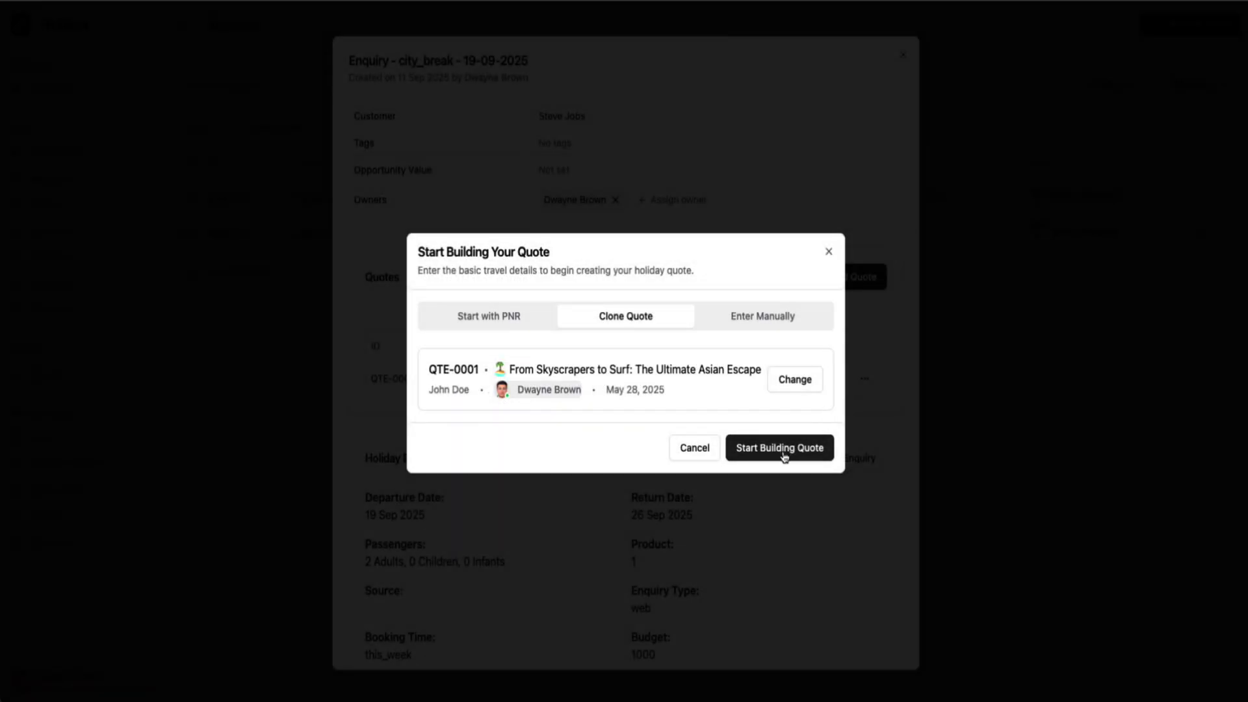
Create the cloned quote QTE-0008 and scroll through its copied itinerary with navigation collapsed
{"action": "left_click", "coordinate": [785, 455]}
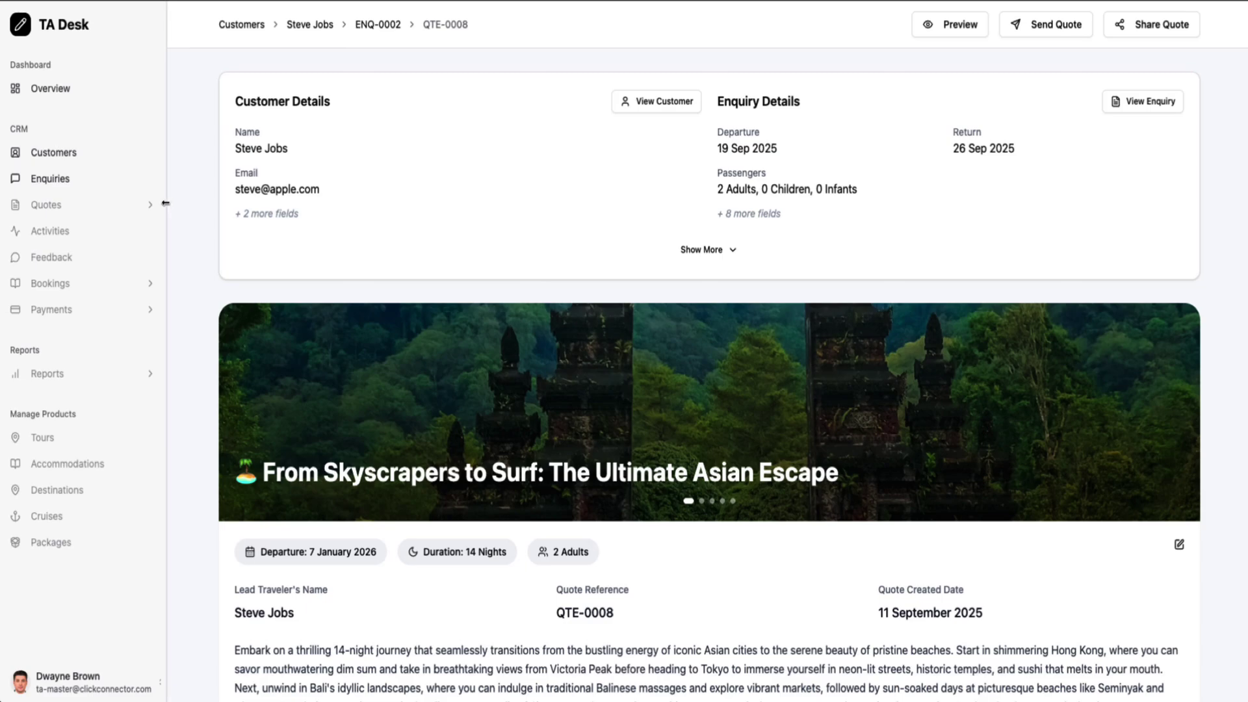
{"action": "left_click", "coordinate": [163, 203]}
{"action": "scroll", "coordinate": [364, 368], "scroll_direction": "down", "scroll_amount": 2}
{"action": "scroll", "coordinate": [364, 368], "scroll_direction": "down", "scroll_amount": 10}
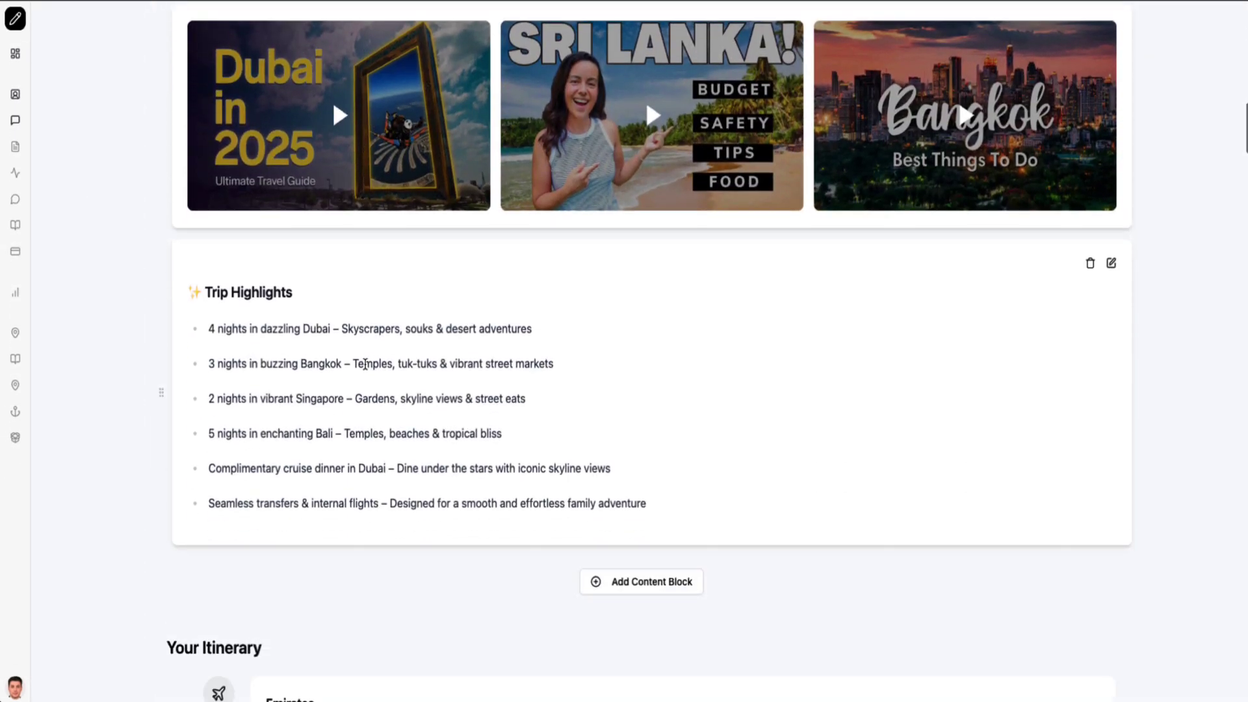
{"action": "scroll", "coordinate": [365, 364], "scroll_direction": "up", "scroll_amount": 6}
{"action": "scroll", "coordinate": [366, 364], "scroll_direction": "up", "scroll_amount": 8}
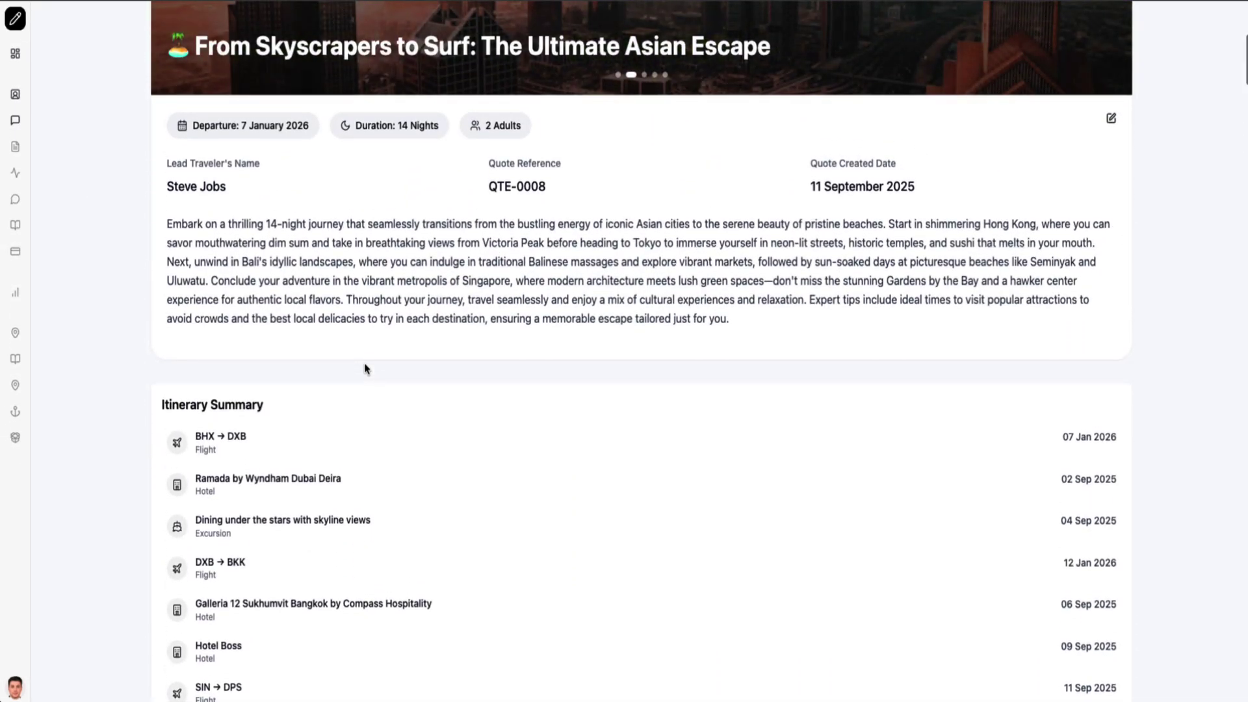
{"action": "scroll", "coordinate": [365, 367], "scroll_direction": "down", "scroll_amount": 12}
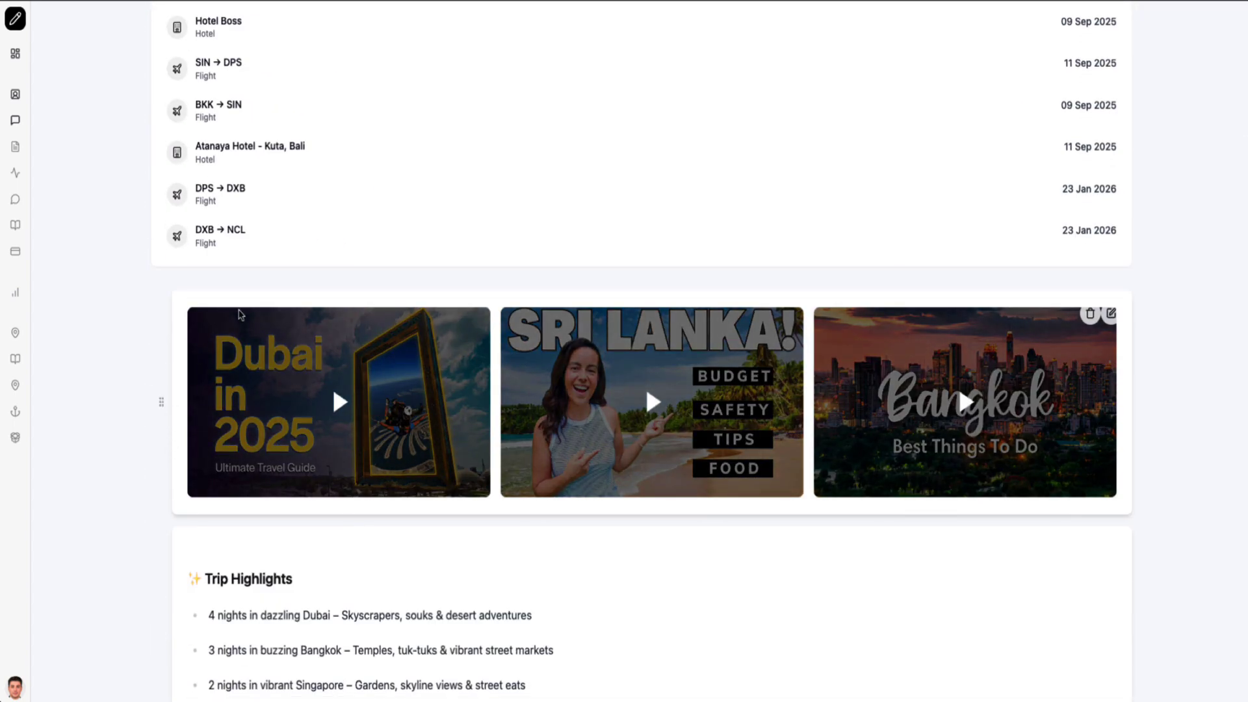
{"action": "scroll", "coordinate": [1081, 314], "scroll_direction": "down", "scroll_amount": 1}
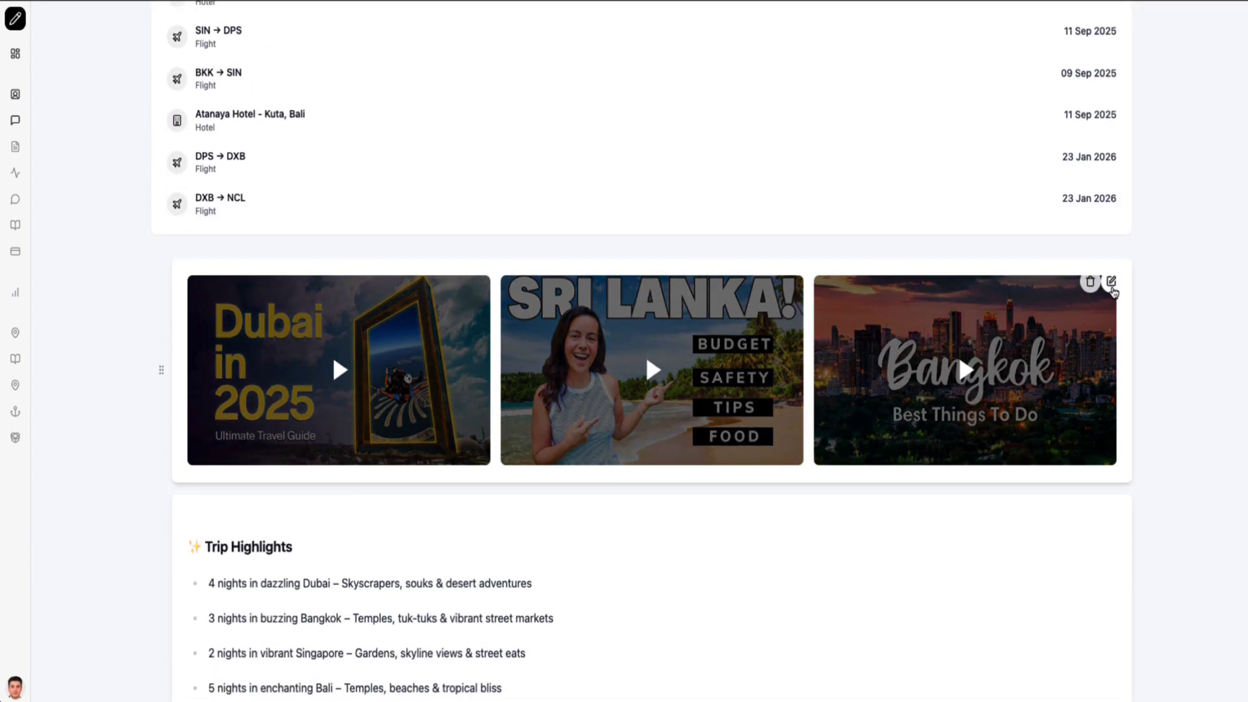
Check the video resources editor without changes, then review the rest of QTE-0008
{"action": "left_click", "coordinate": [1111, 282]}
{"action": "scroll", "coordinate": [520, 267], "scroll_direction": "down", "scroll_amount": 15}
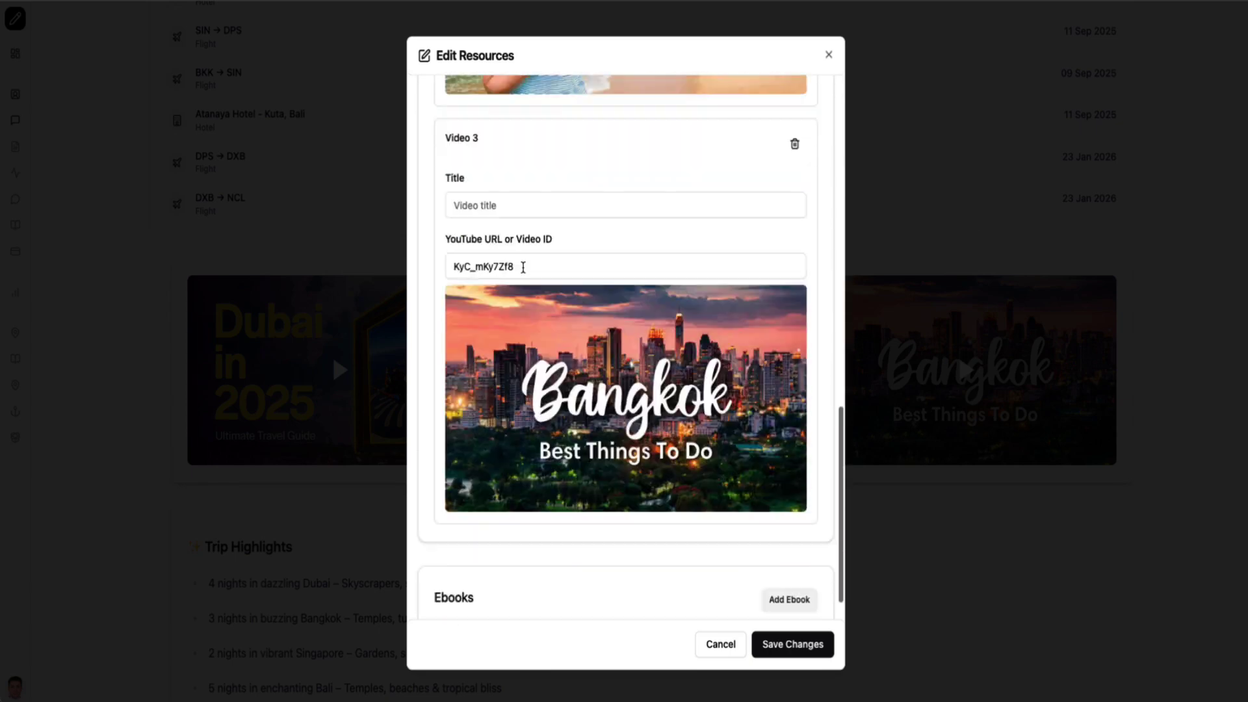
{"action": "left_click", "coordinate": [828, 55]}
{"action": "scroll", "coordinate": [546, 351], "scroll_direction": "down", "scroll_amount": 10}
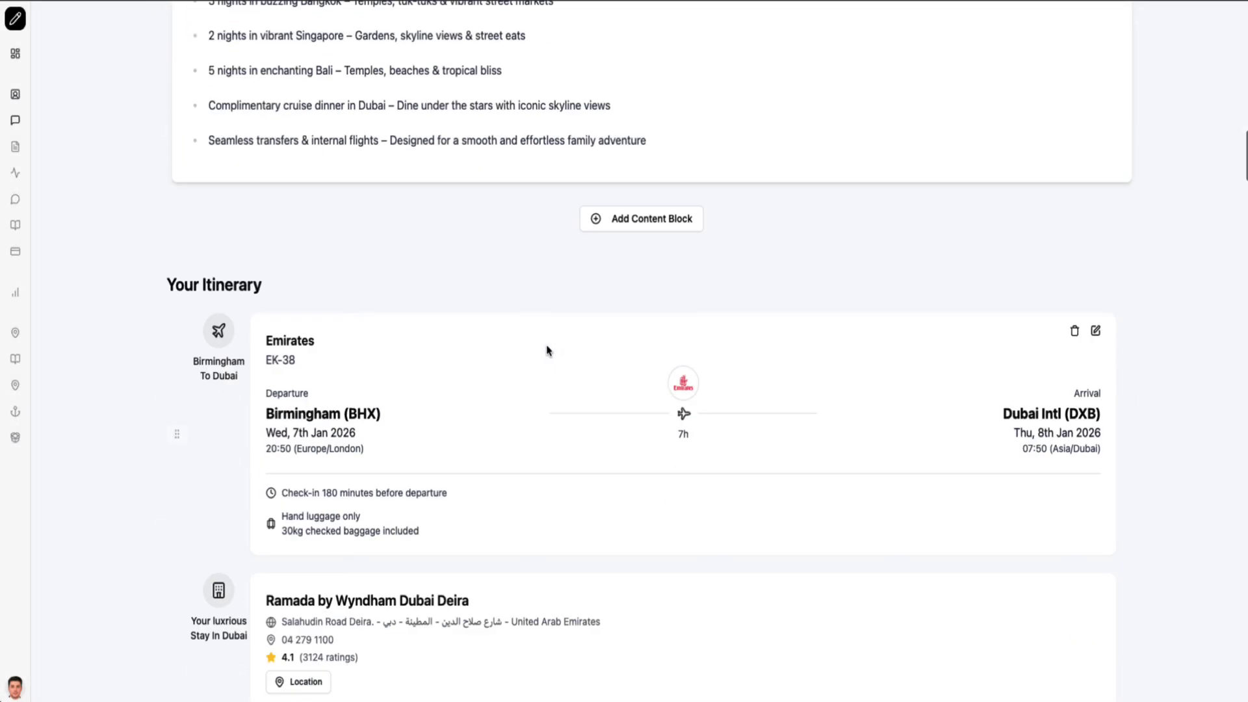
{"action": "scroll", "coordinate": [516, 323], "scroll_direction": "up", "scroll_amount": 7}
{"action": "scroll", "coordinate": [353, 462], "scroll_direction": "down", "scroll_amount": 20}
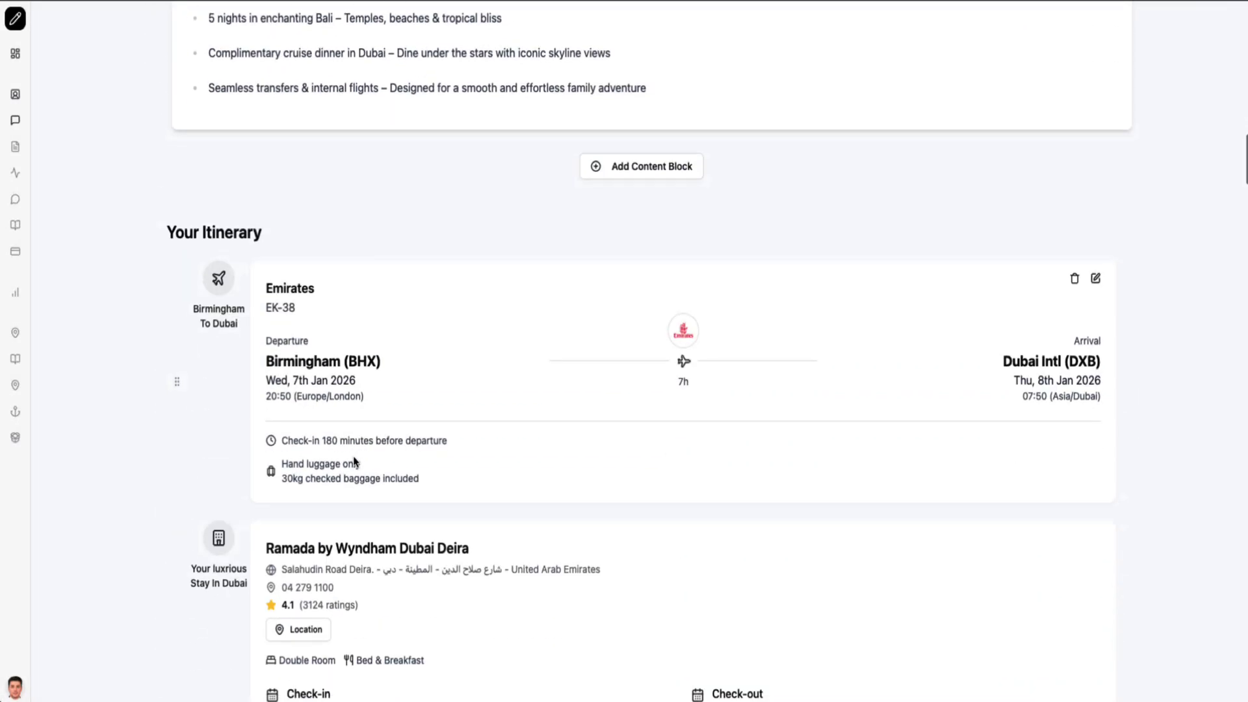
{"action": "scroll", "coordinate": [354, 462], "scroll_direction": "down", "scroll_amount": 15}
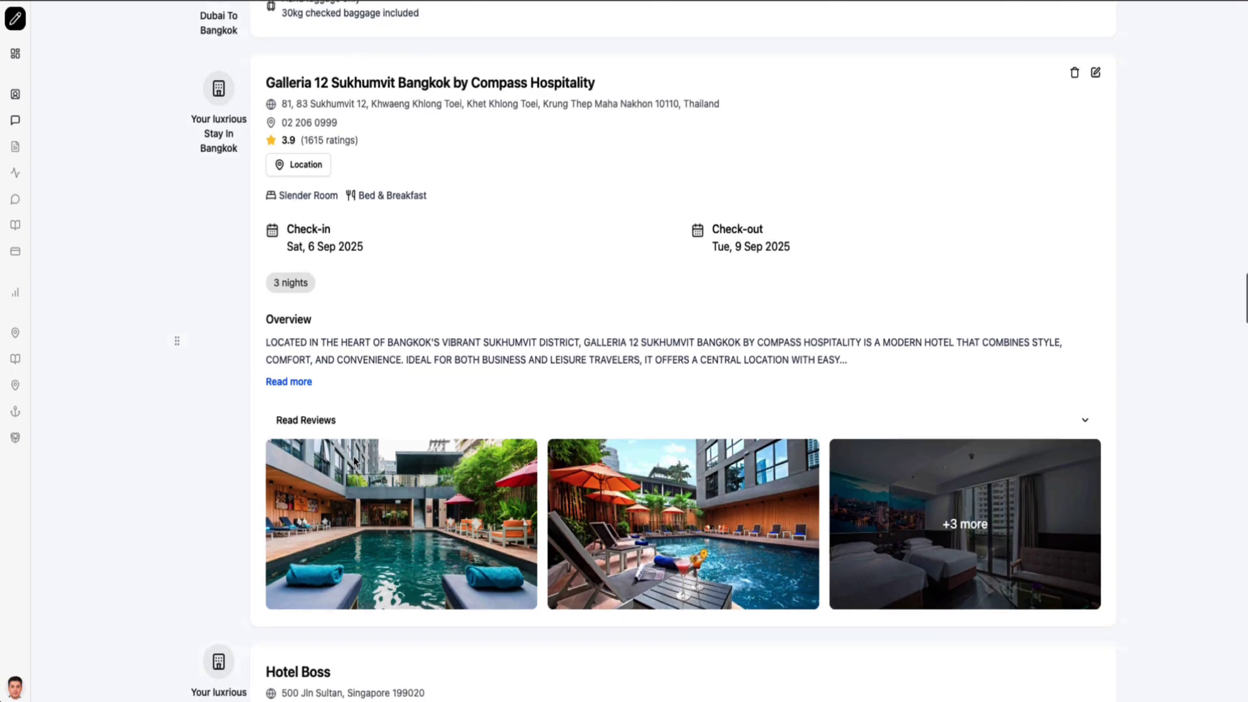
{"action": "scroll", "coordinate": [354, 460], "scroll_direction": "down", "scroll_amount": 20}
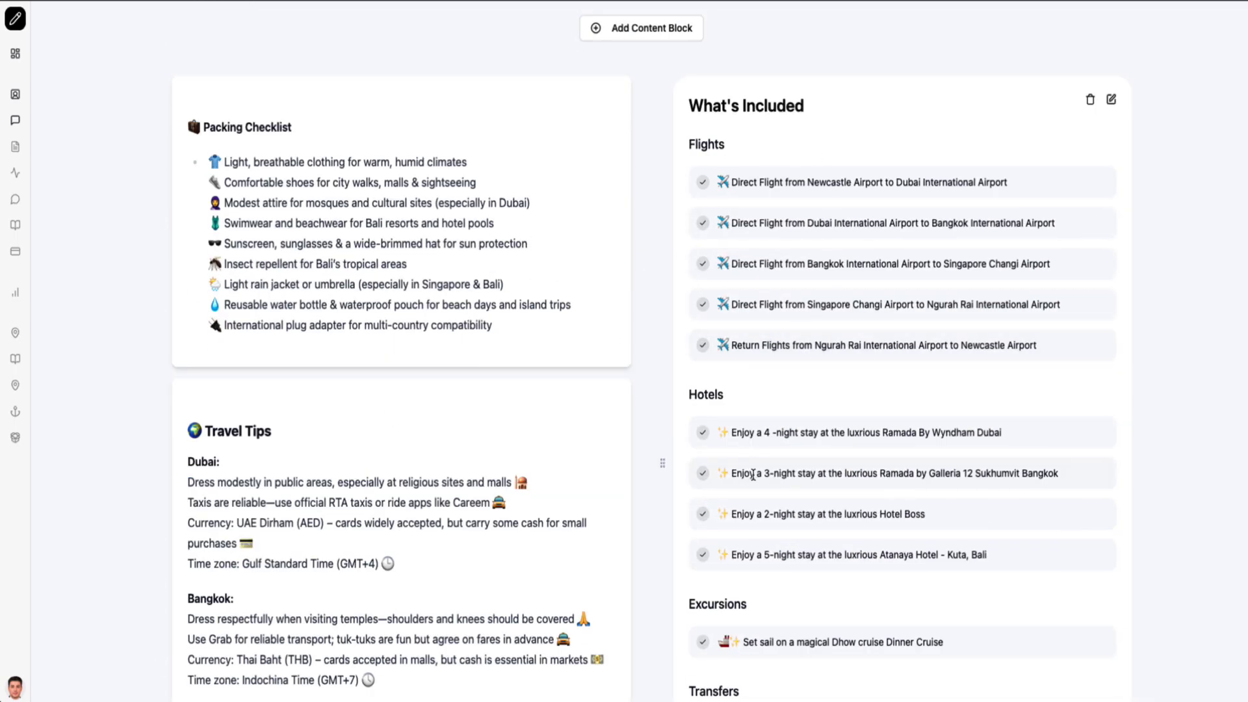
{"action": "scroll", "coordinate": [428, 305], "scroll_direction": "down", "scroll_amount": 12}
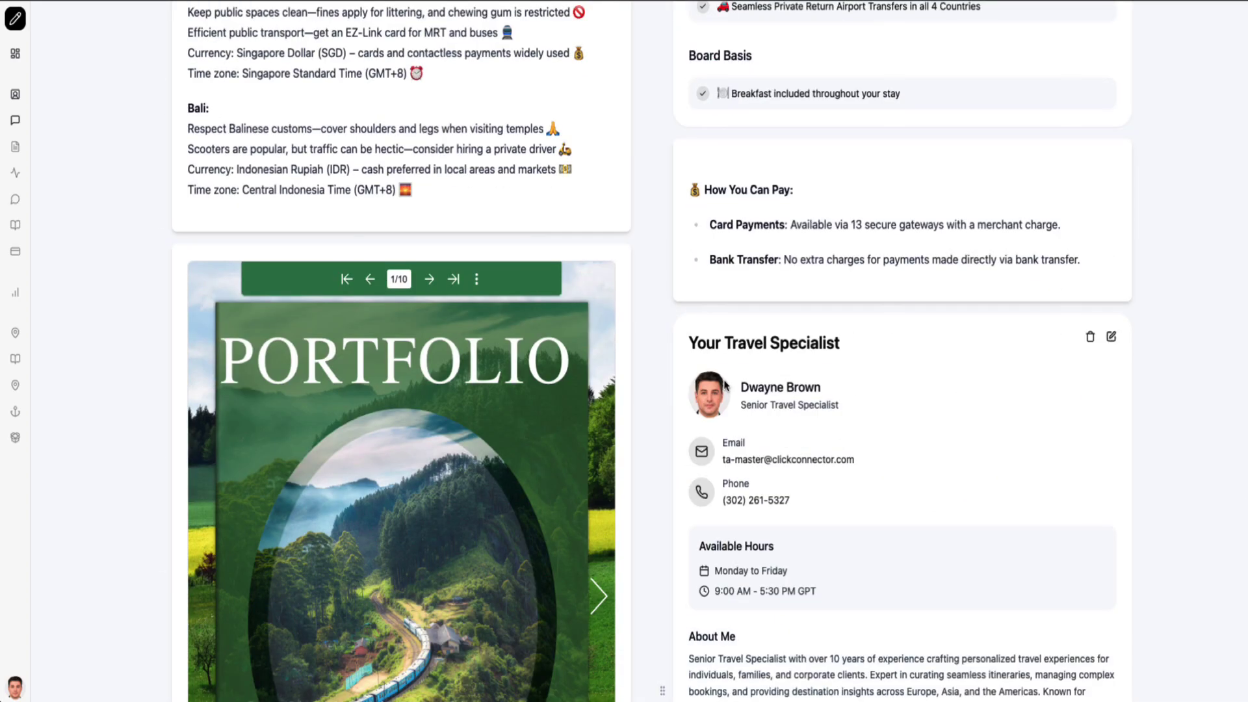
{"action": "scroll", "coordinate": [726, 385], "scroll_direction": "down", "scroll_amount": 10}
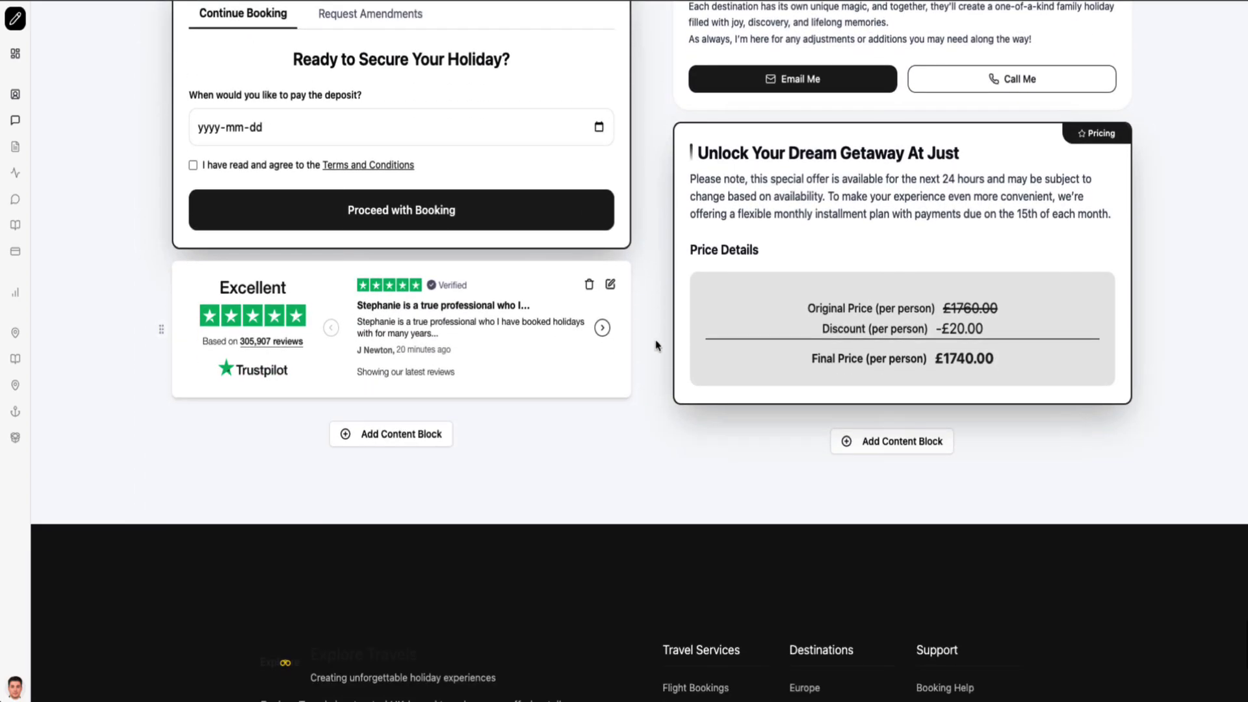
{"action": "scroll", "coordinate": [696, 396], "scroll_direction": "up", "scroll_amount": 20}
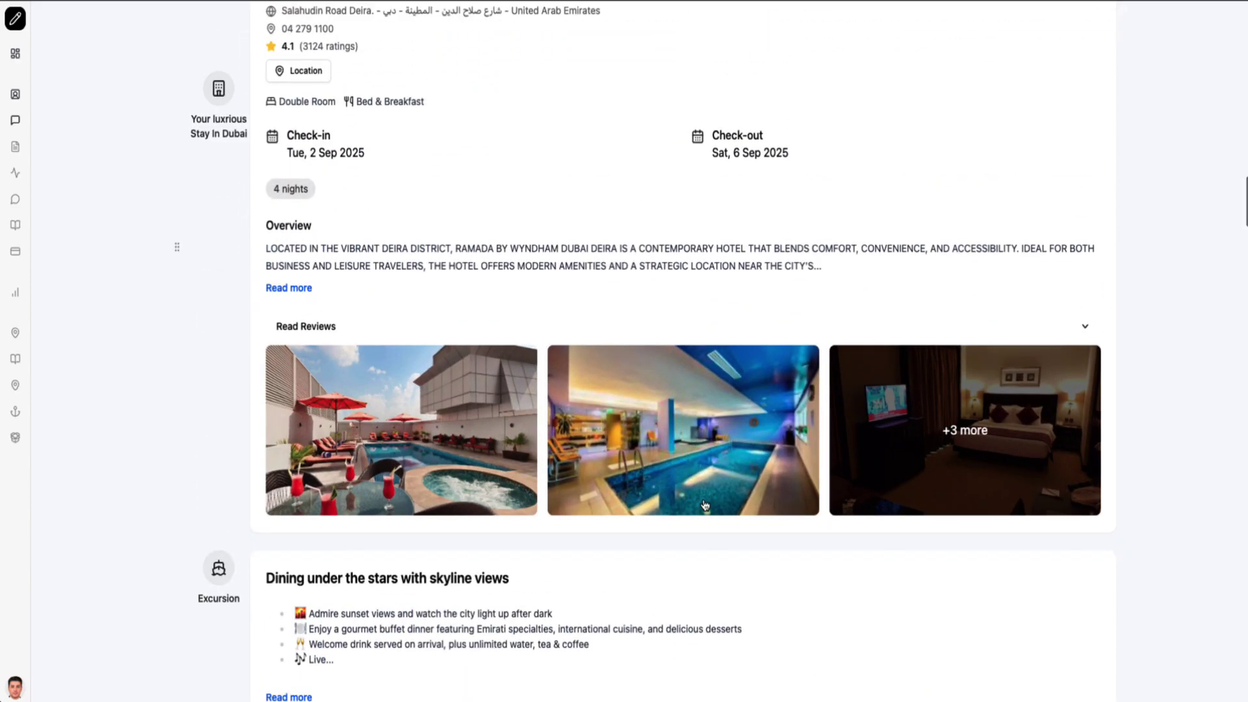
Open QTE-0002 from the dashboard's Recent Quotes and read its first view log entry
{"action": "left_click", "coordinate": [15, 53]}
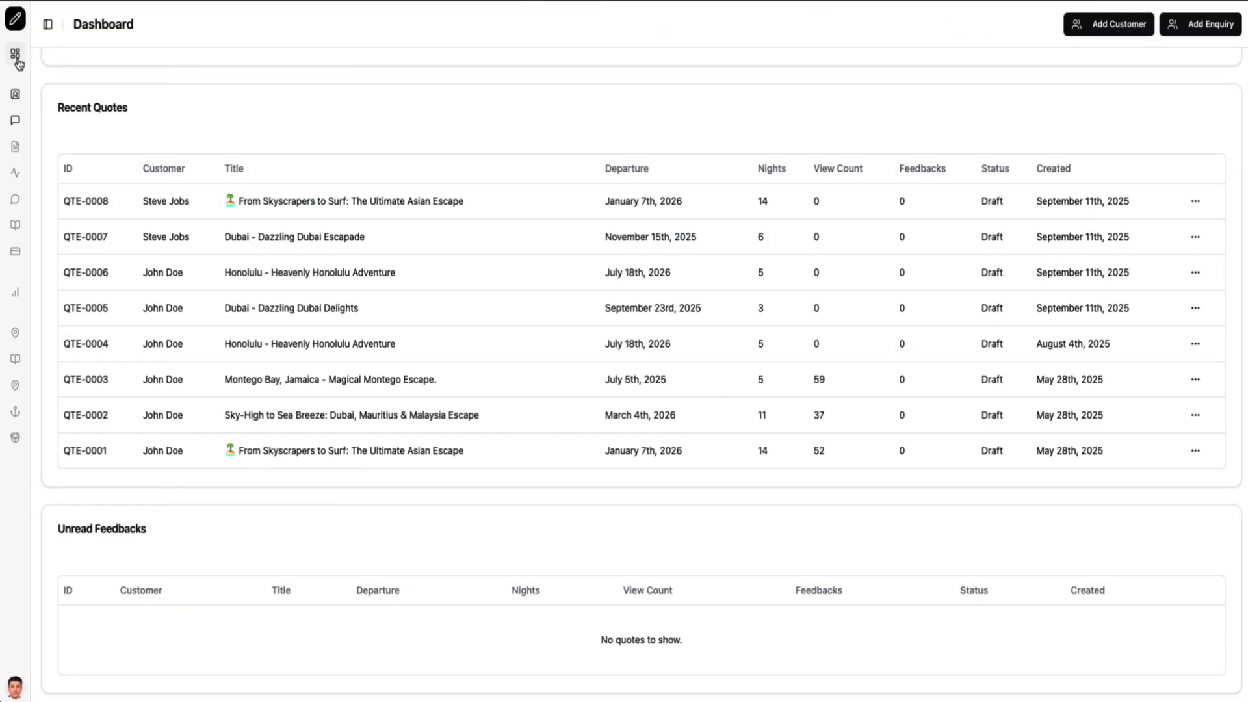
{"action": "left_click", "coordinate": [419, 425]}
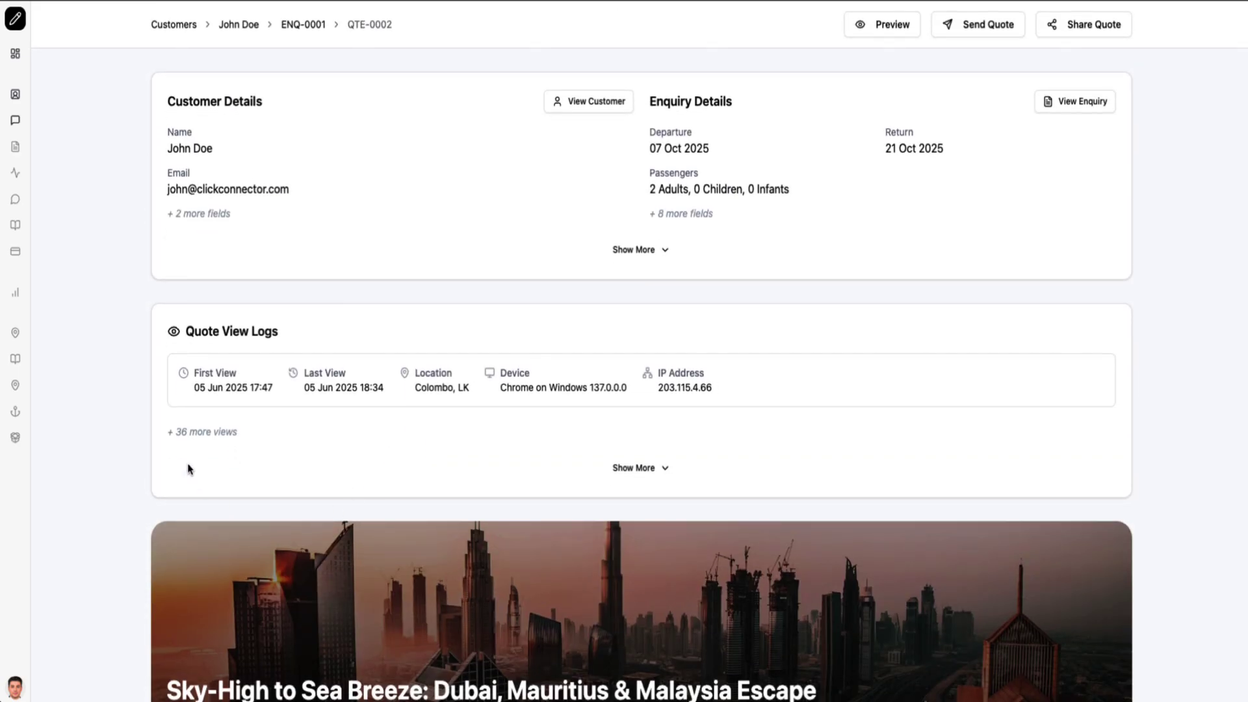
{"action": "left_click_drag", "start_coordinate": [174, 335], "coordinate": [321, 349]}
{"action": "left_click", "coordinate": [321, 349]}
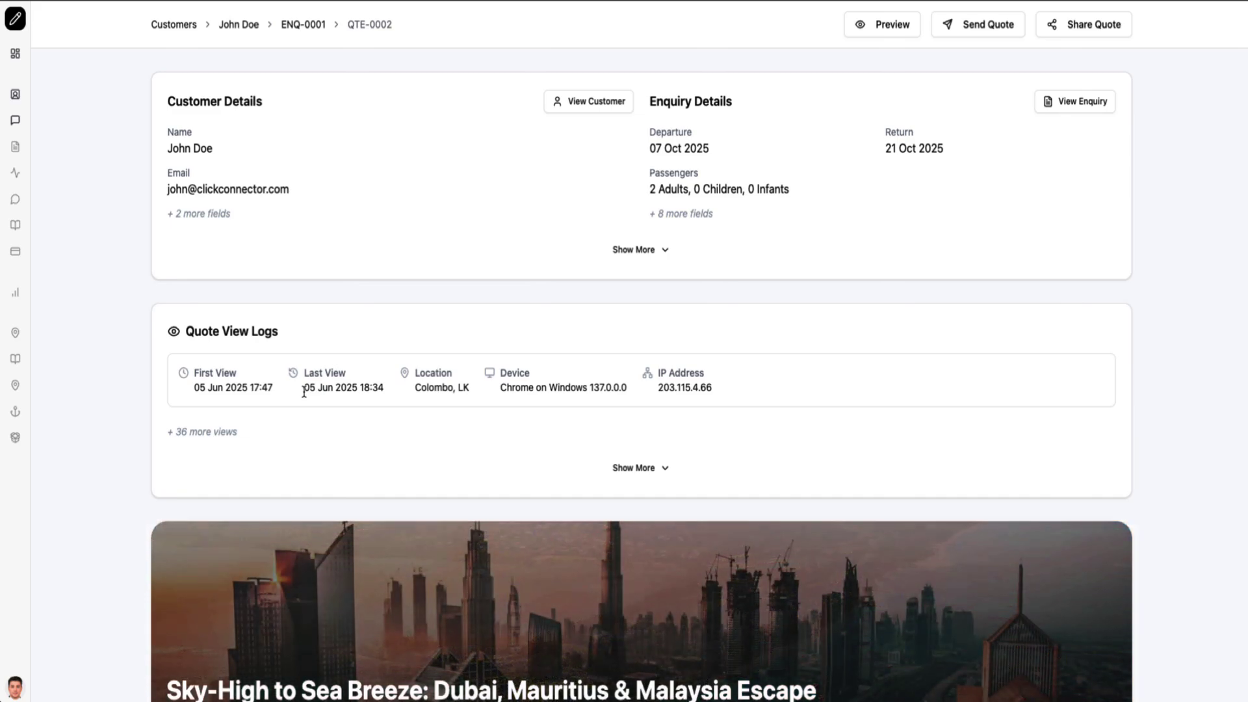
Scroll through the QTE-0002 Dubai, Mauritius & Malaysia itinerary
{"action": "scroll", "coordinate": [304, 393], "scroll_direction": "down", "scroll_amount": 7}
{"action": "scroll", "coordinate": [303, 396], "scroll_direction": "down", "scroll_amount": 20}
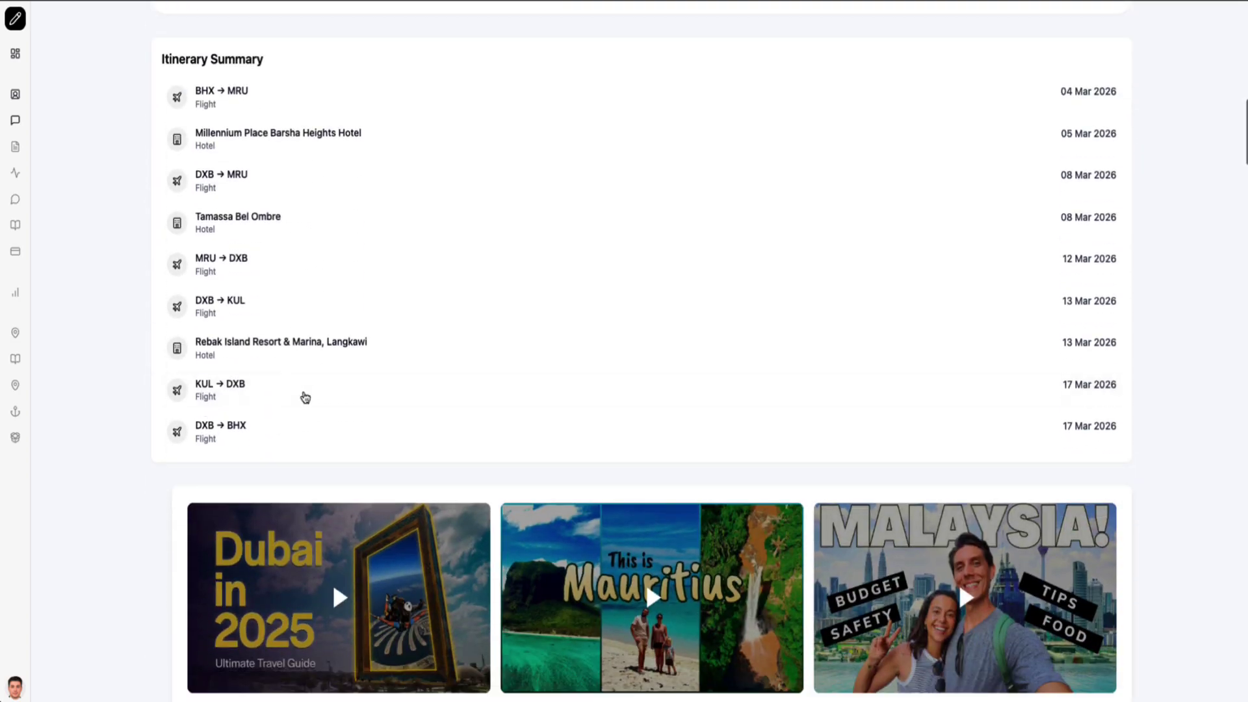
{"action": "scroll", "coordinate": [303, 395], "scroll_direction": "down", "scroll_amount": 20}
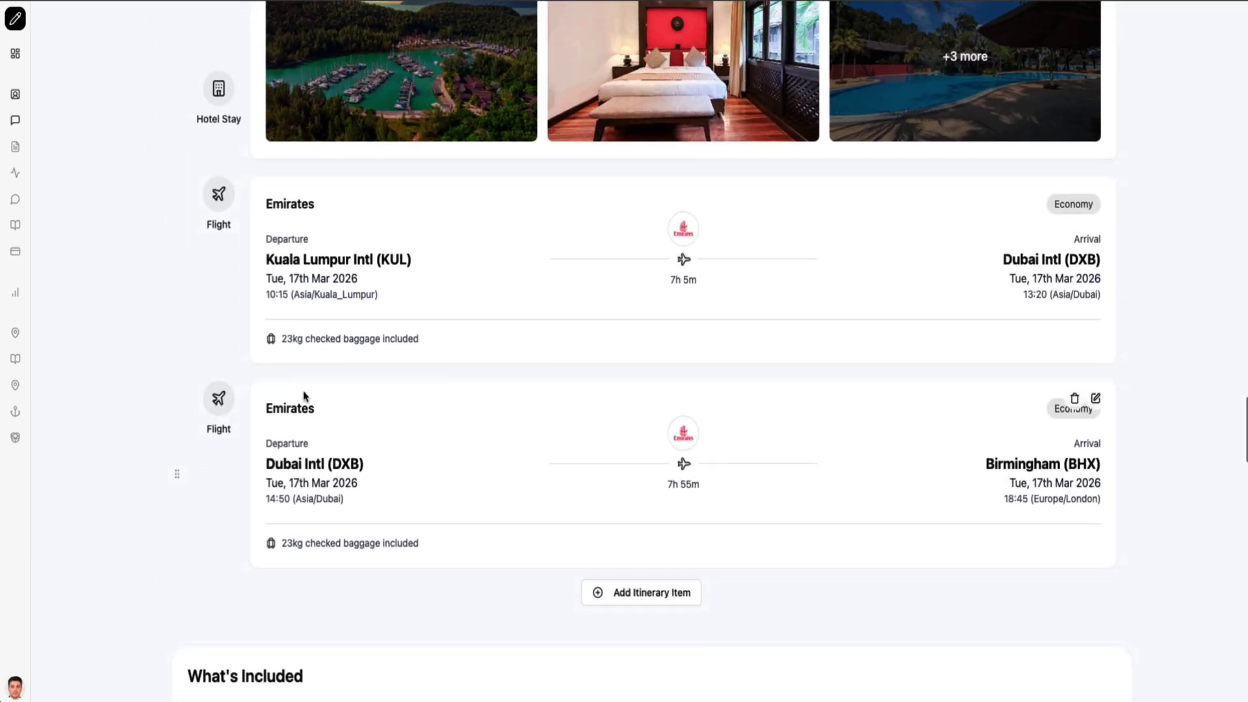
{"action": "scroll", "coordinate": [390, 404], "scroll_direction": "down", "scroll_amount": 9}
{"action": "scroll", "coordinate": [388, 404], "scroll_direction": "down", "scroll_amount": 5}
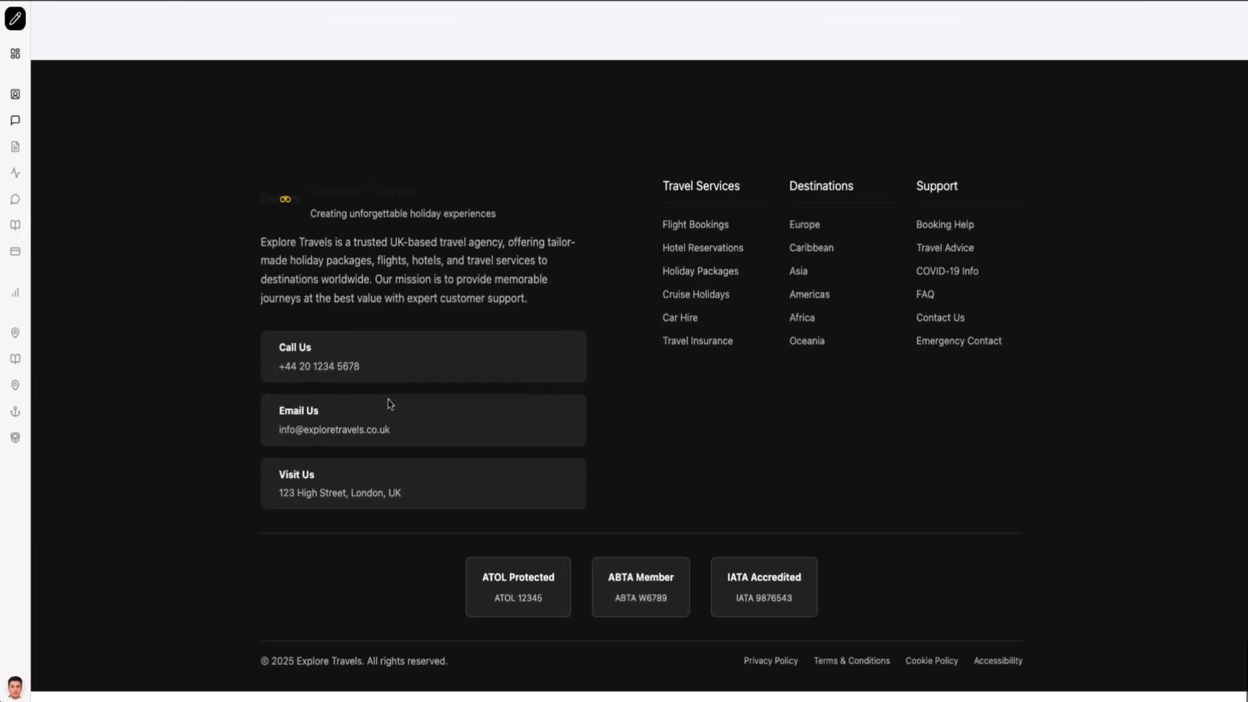
{"action": "scroll", "coordinate": [390, 404], "scroll_direction": "up", "scroll_amount": 20}
{"action": "scroll", "coordinate": [389, 404], "scroll_direction": "up", "scroll_amount": 20}
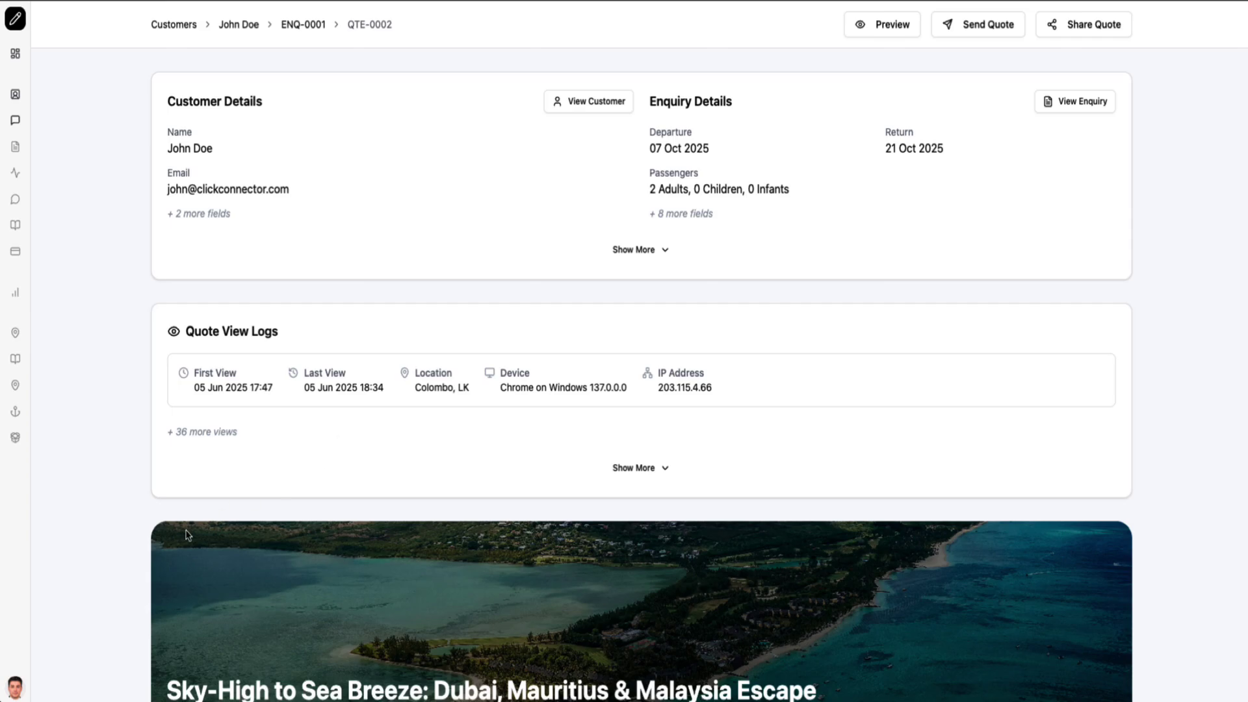
{"action": "scroll", "coordinate": [188, 536], "scroll_direction": "down", "scroll_amount": 15}
{"action": "scroll", "coordinate": [187, 536], "scroll_direction": "down", "scroll_amount": 20}
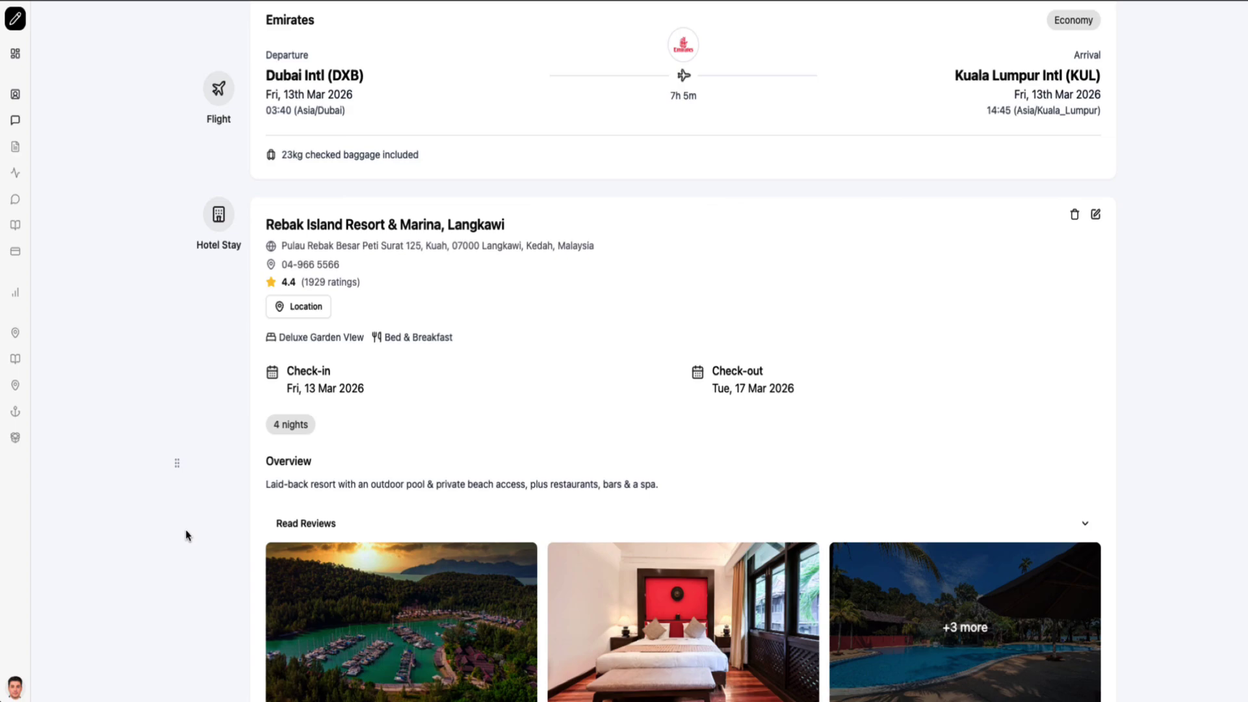
{"action": "scroll", "coordinate": [188, 536], "scroll_direction": "down", "scroll_amount": 20}
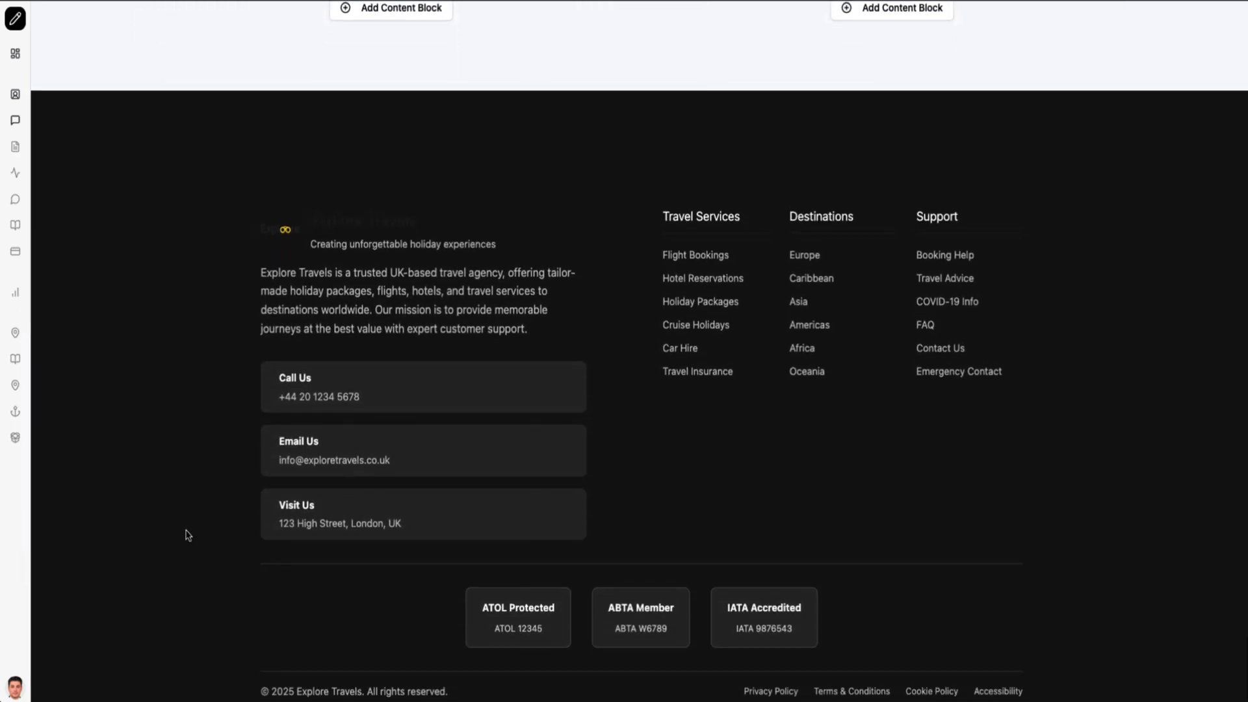
{"action": "scroll", "coordinate": [188, 536], "scroll_direction": "down", "scroll_amount": 1}
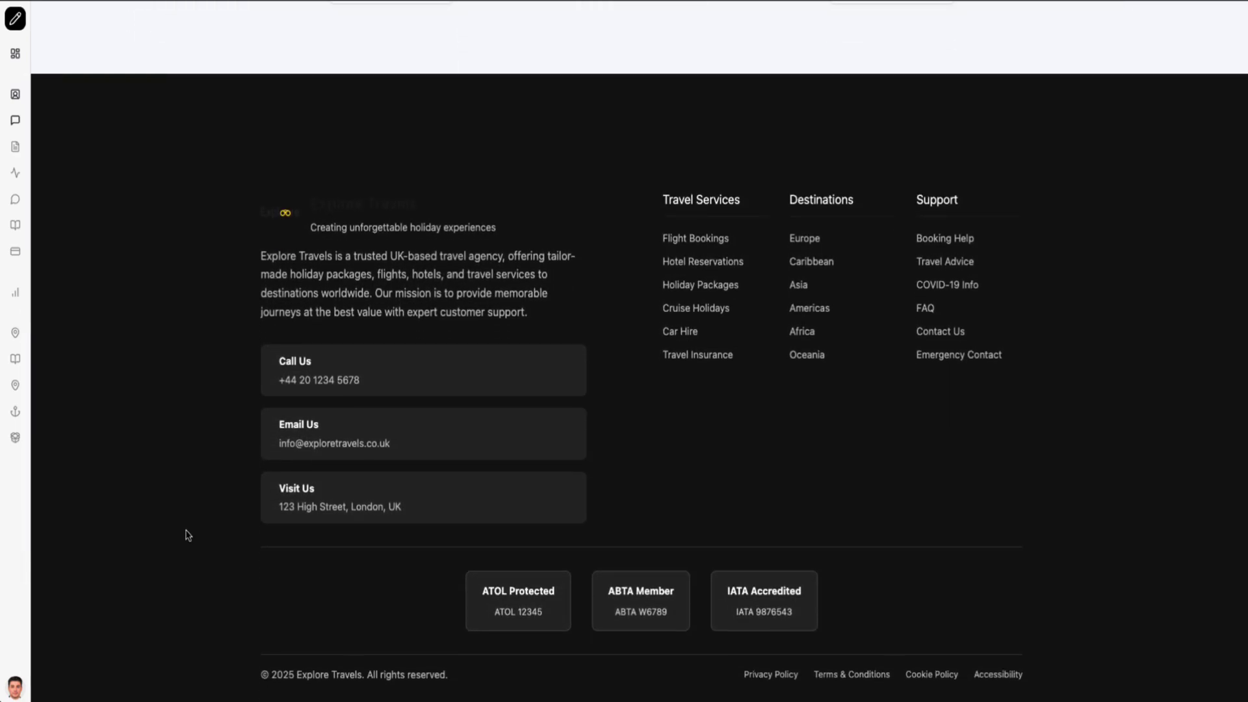